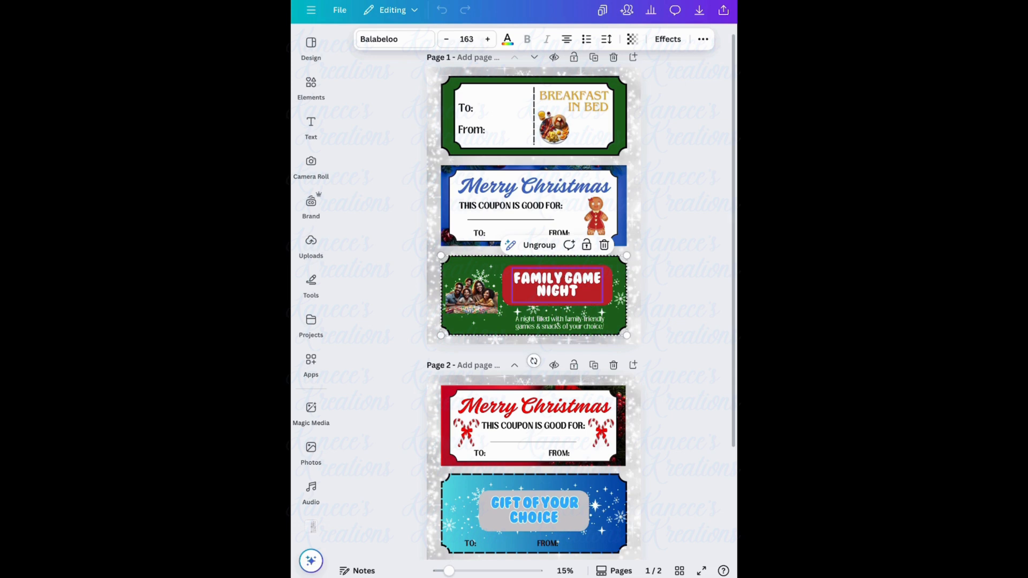
Step: Look over the Christmas coupon designs on both pages, including the Breakfast in Bed coupon
{"action": "scroll", "coordinate": [539, 295], "scroll_direction": "down", "scroll_amount": 3}
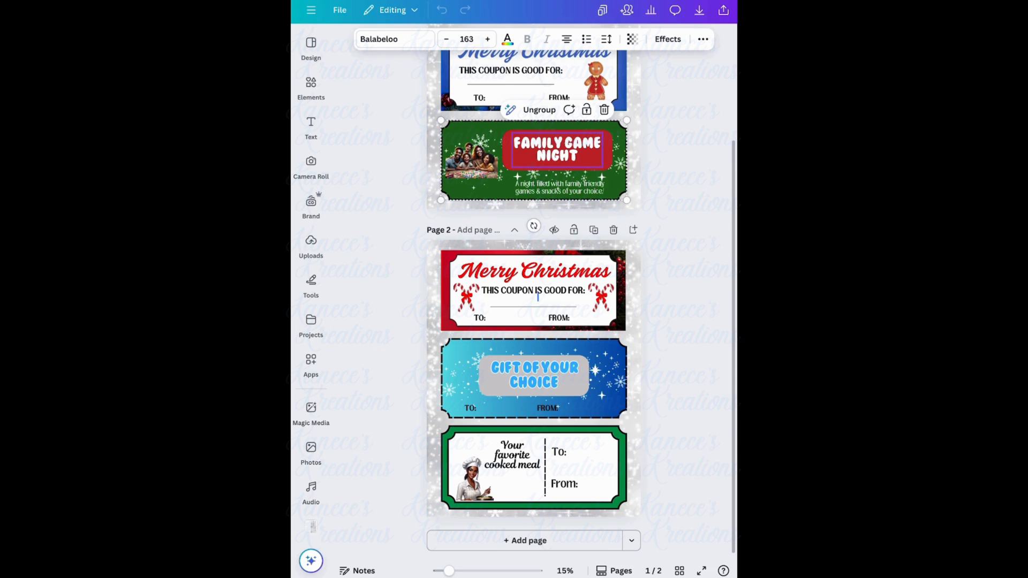
{"action": "scroll", "coordinate": [538, 296], "scroll_direction": "up", "scroll_amount": 5}
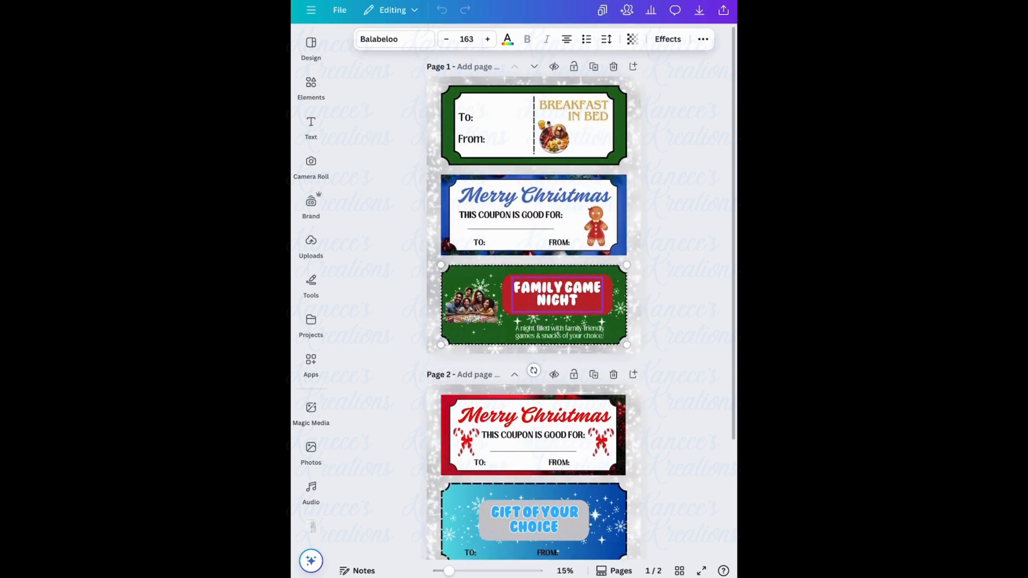
{"action": "left_click", "coordinate": [536, 259]}
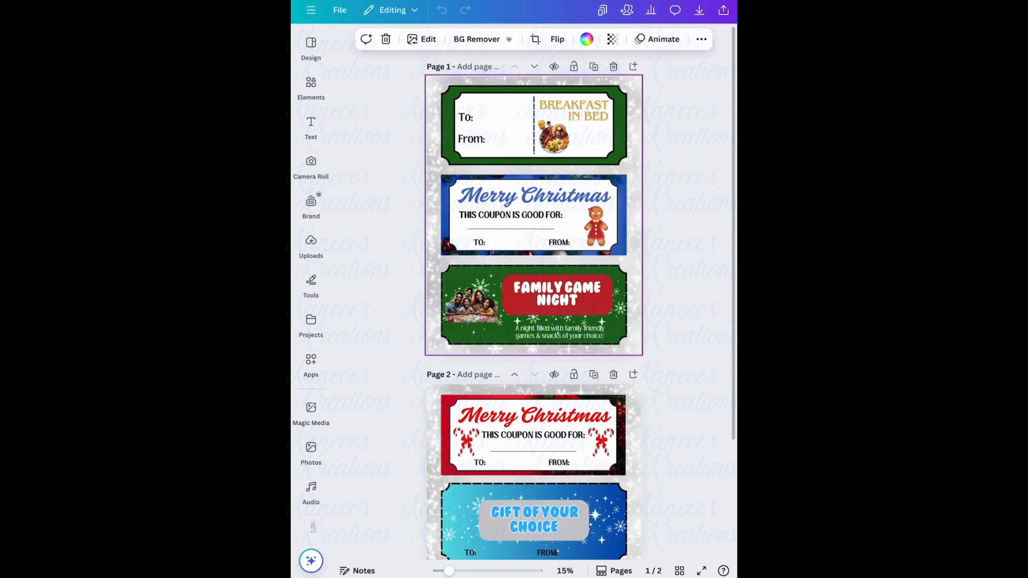
{"action": "left_click", "coordinate": [507, 127]}
{"action": "scroll", "coordinate": [534, 215], "scroll_direction": "up", "scroll_amount": 5}
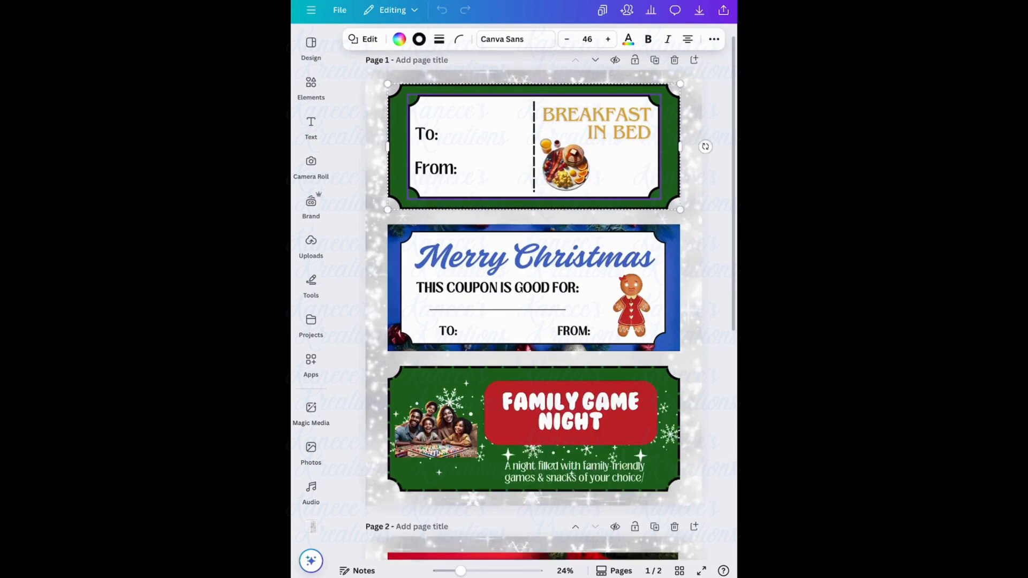
{"action": "scroll", "coordinate": [534, 214], "scroll_direction": "down", "scroll_amount": 4}
{"action": "scroll", "coordinate": [534, 268], "scroll_direction": "down", "scroll_amount": 1}
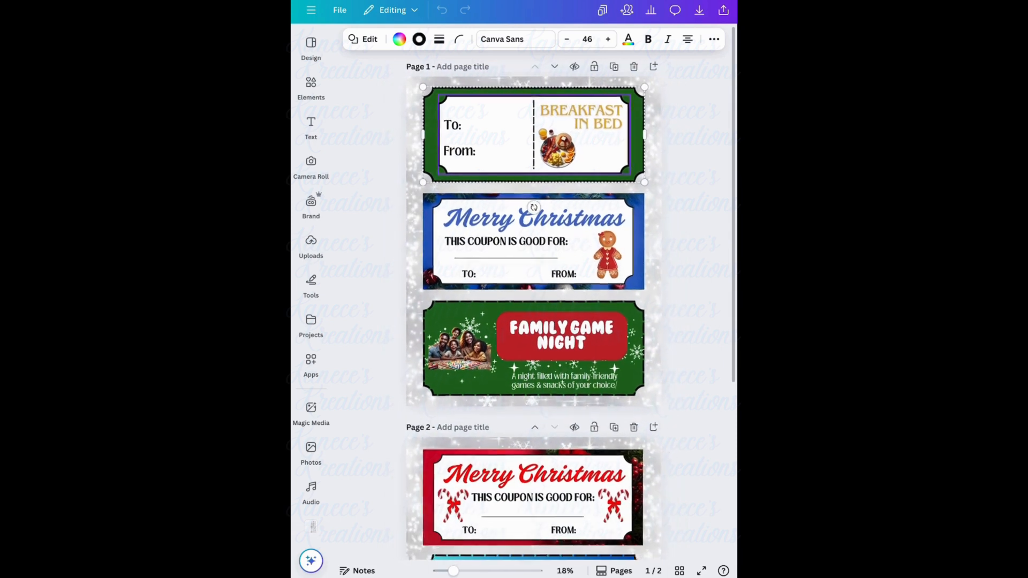
{"action": "left_click", "coordinate": [699, 257]}
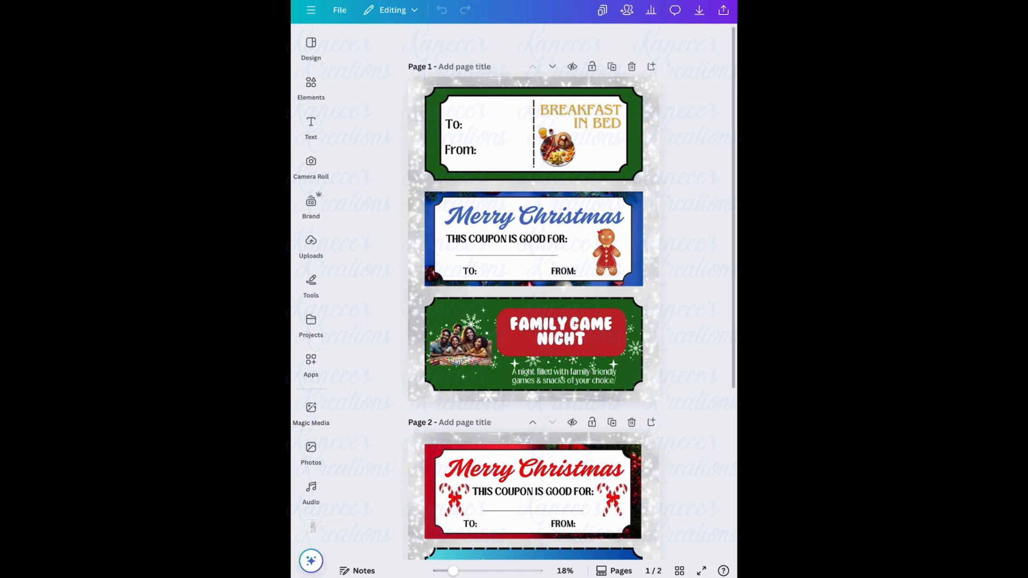
{"action": "left_click", "coordinate": [339, 10]}
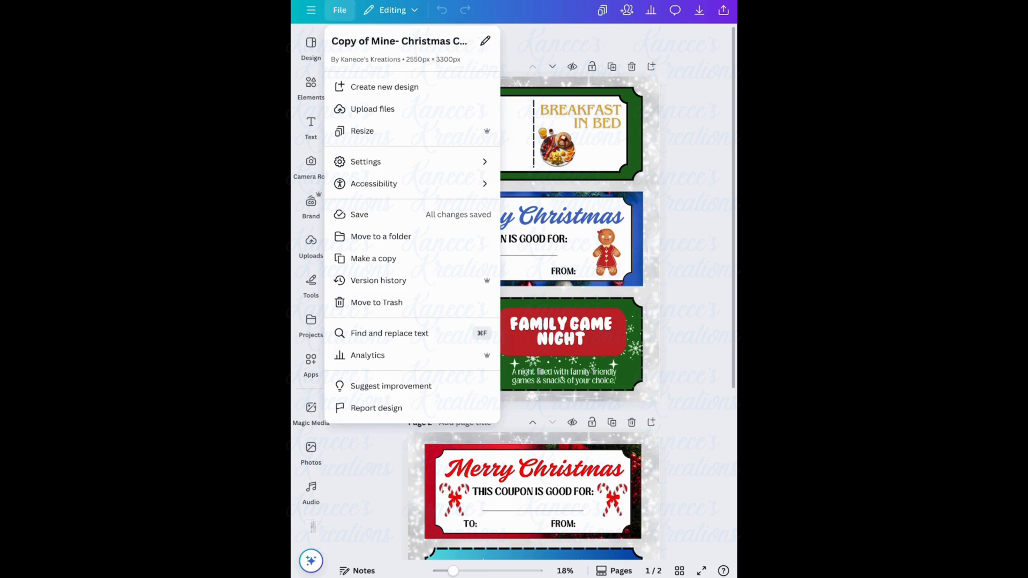
{"action": "left_click", "coordinate": [373, 258]}
{"action": "key", "text": "Escape"}
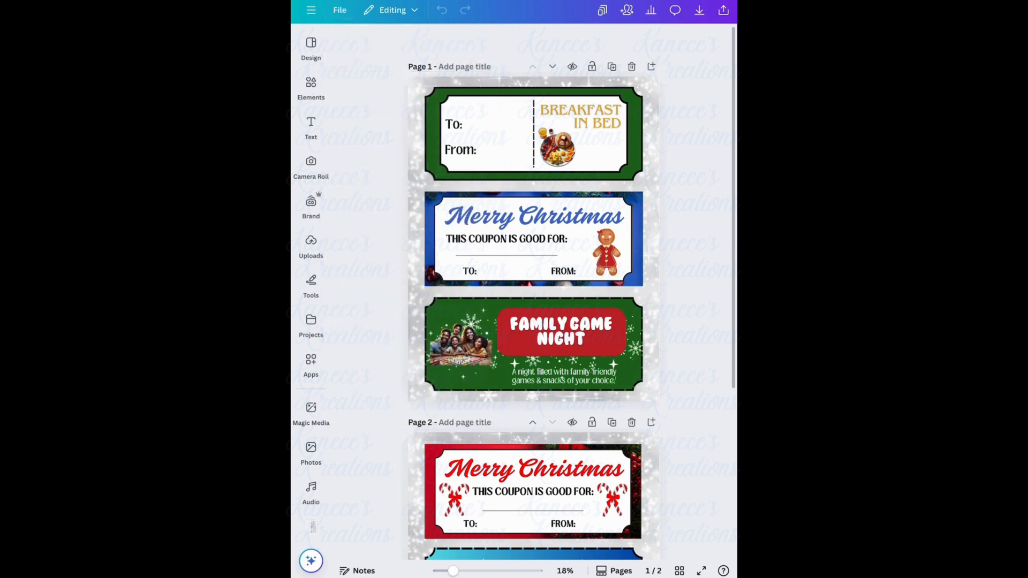
Step: Change the green border of the Breakfast in Bed coupon to the default solid pink
{"action": "left_click", "coordinate": [514, 134]}
{"action": "left_click", "coordinate": [399, 39]}
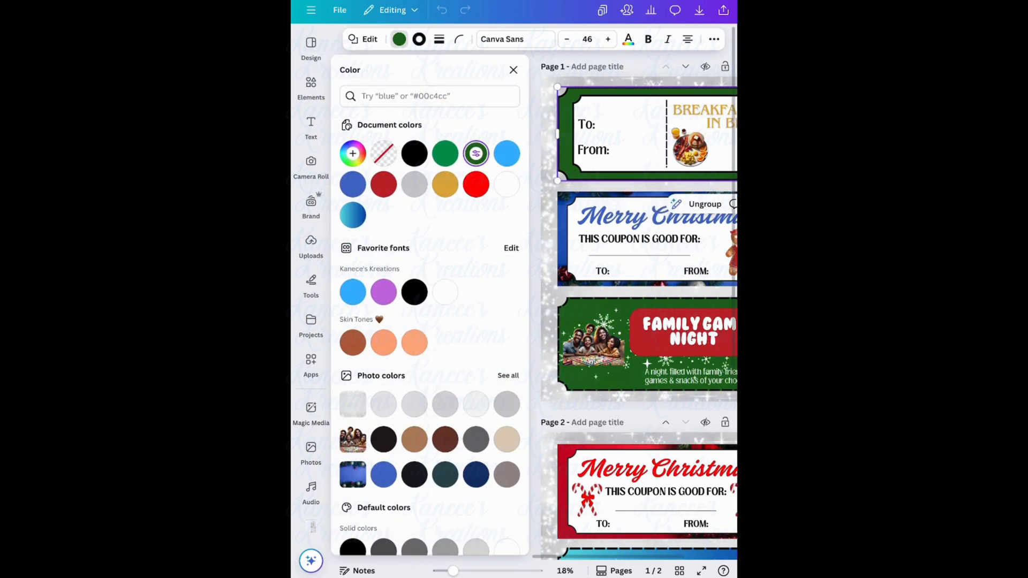
{"action": "scroll", "coordinate": [430, 332], "scroll_direction": "down", "scroll_amount": 5}
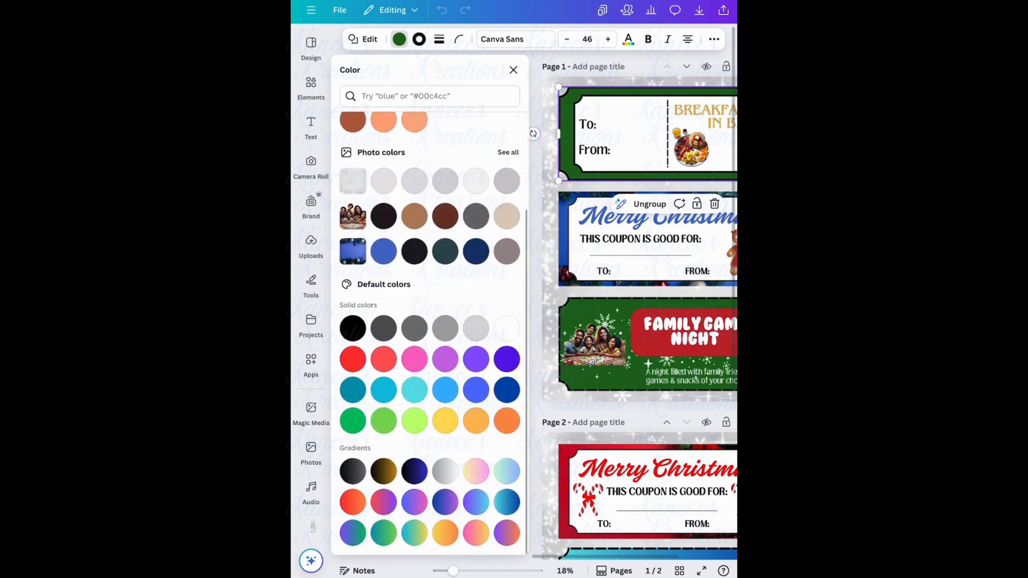
{"action": "left_click", "coordinate": [414, 359]}
Step: Recolor the "BREAKFAST IN BED" title with the same pink as the coupon's border
{"action": "left_click", "coordinate": [701, 116]}
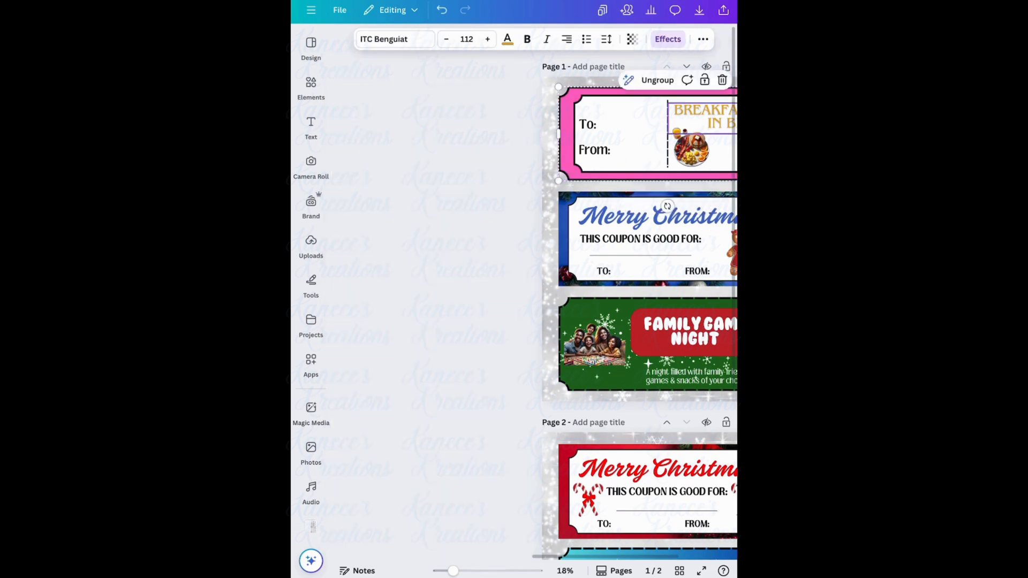
{"action": "left_click", "coordinate": [508, 39]}
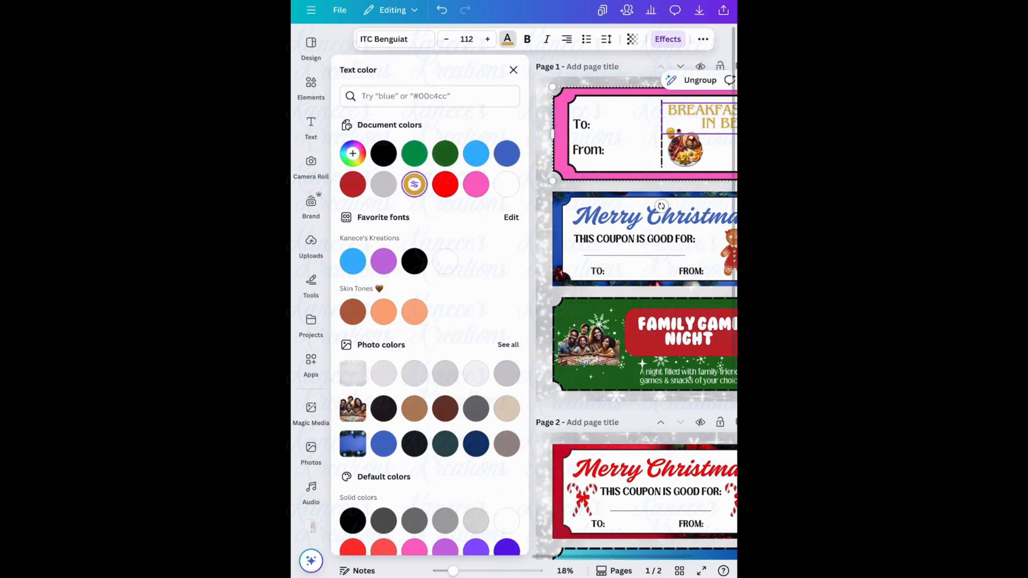
{"action": "left_click", "coordinate": [476, 184]}
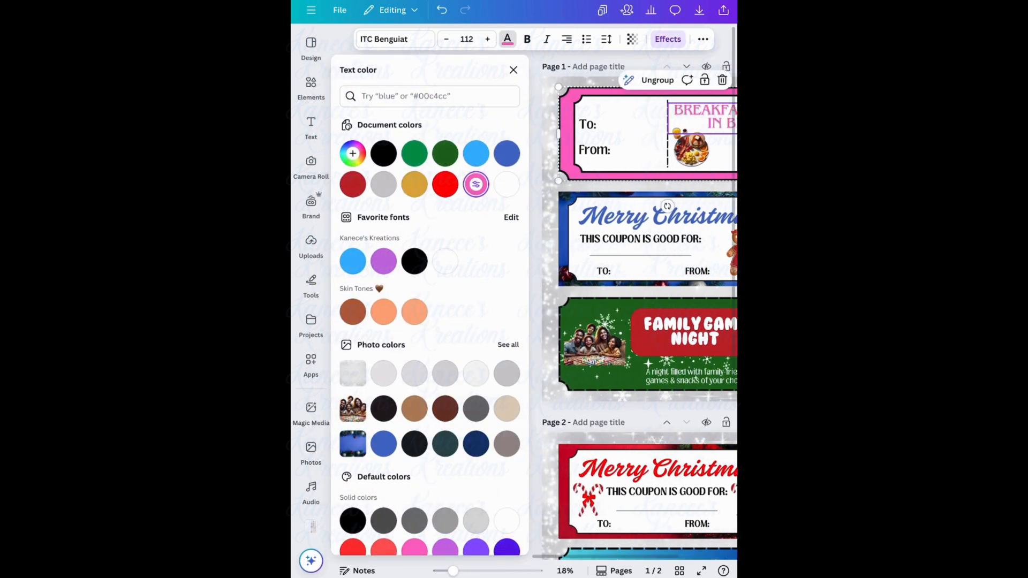
Step: Try the Apricots font on the "BREAKFAST IN BED" title, then set it to Grand Hotel
{"action": "left_click", "coordinate": [394, 39]}
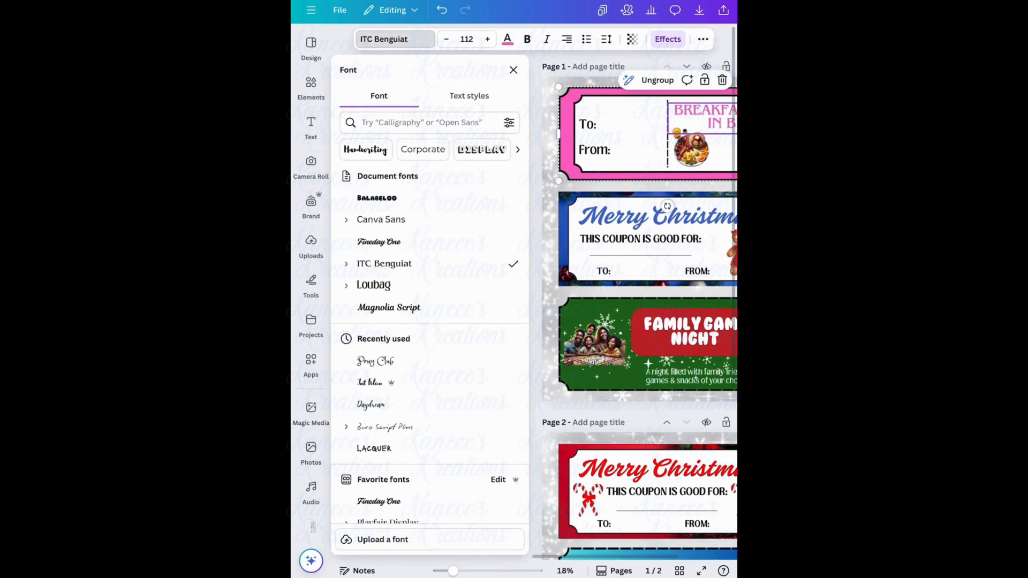
{"action": "scroll", "coordinate": [431, 331], "scroll_direction": "down", "scroll_amount": 15}
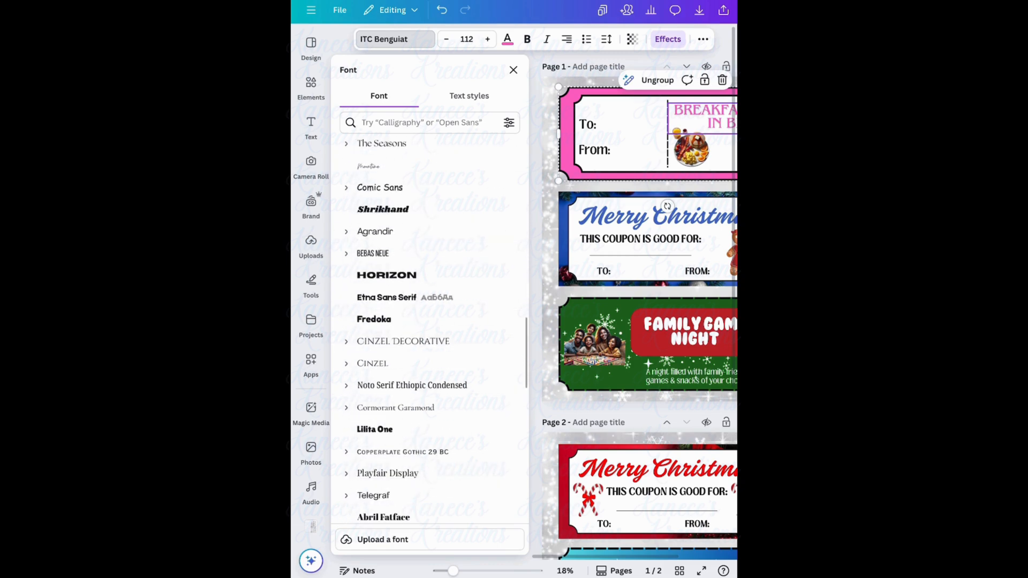
{"action": "scroll", "coordinate": [431, 331], "scroll_direction": "down", "scroll_amount": 15}
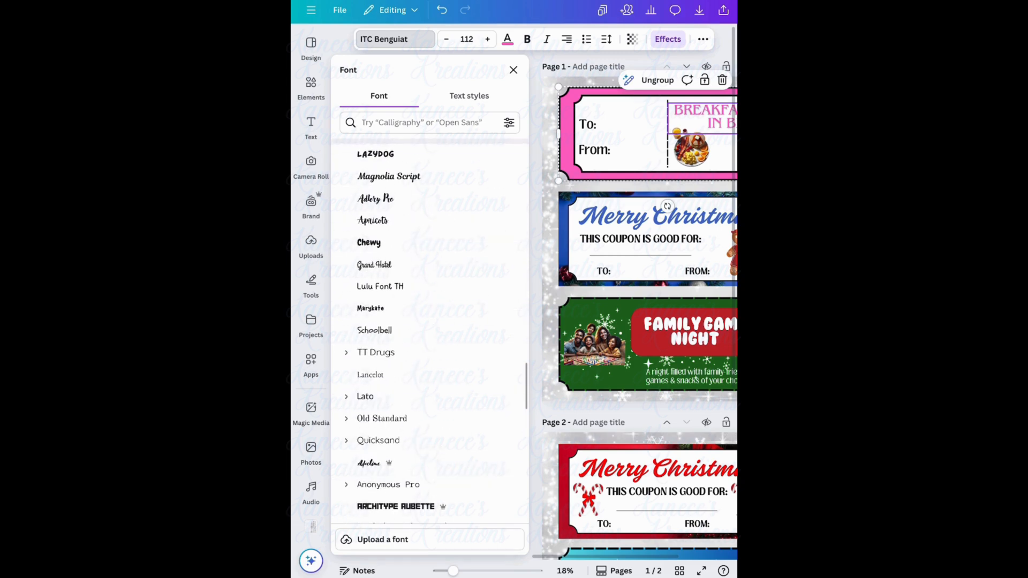
{"action": "left_click", "coordinate": [373, 220]}
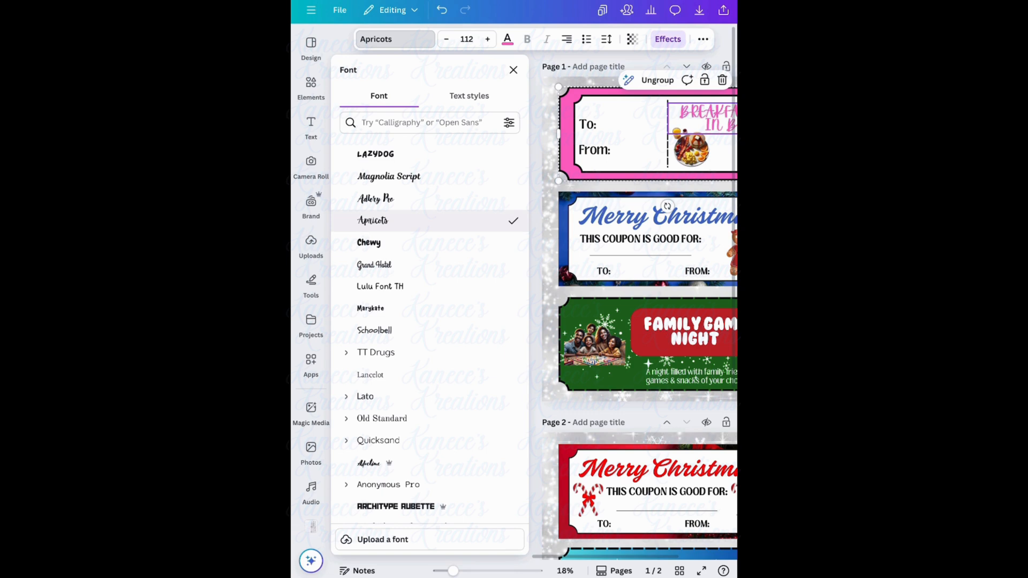
{"action": "left_click", "coordinate": [375, 265]}
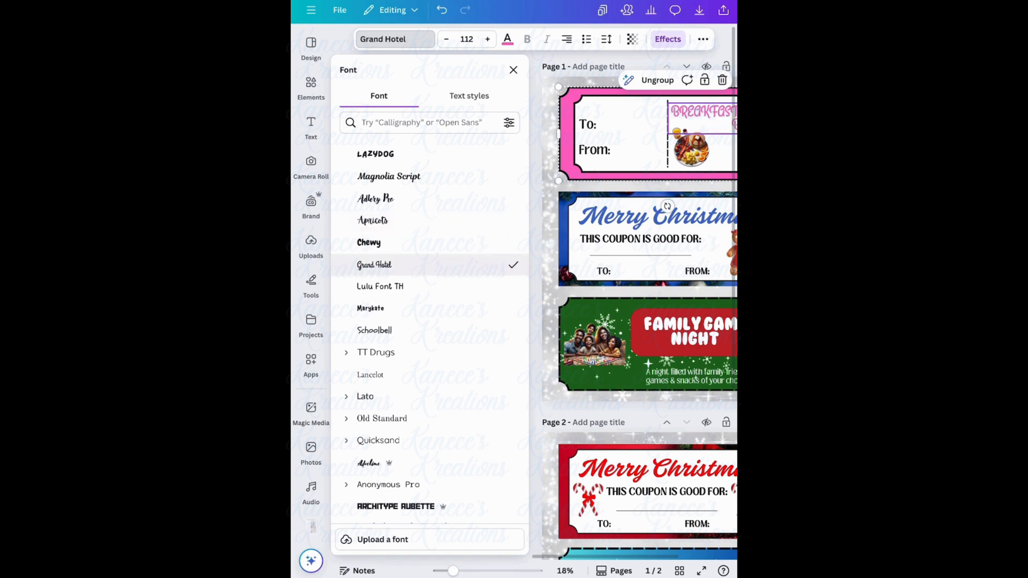
{"action": "left_click", "coordinate": [513, 70]}
{"action": "key", "text": "Escape"}
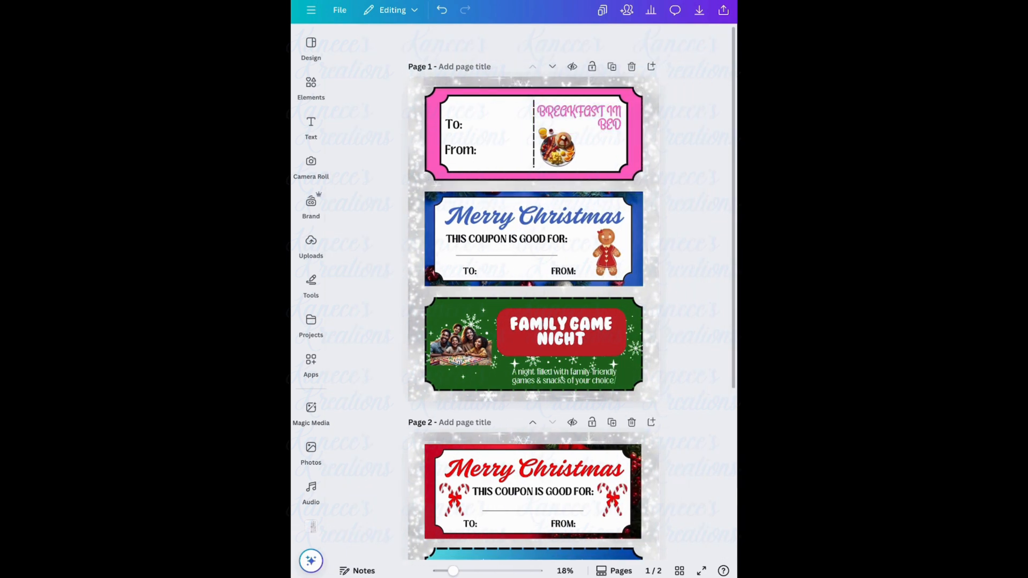
Step: Delete the breakfast plate picture from the pink Breakfast in Bed coupon
{"action": "left_click", "coordinate": [557, 147]}
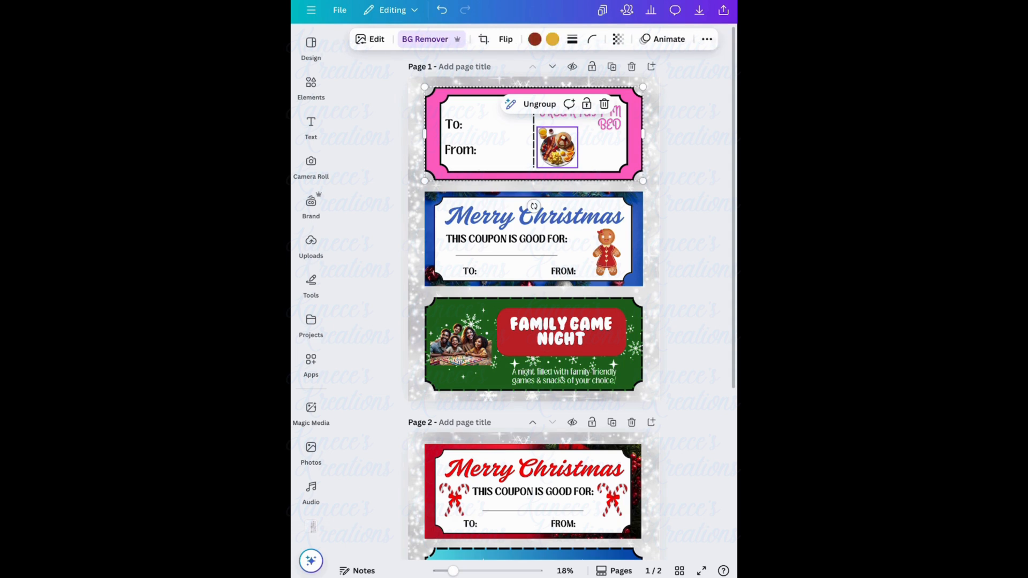
{"action": "mouse_move", "coordinate": [557, 147]}
{"action": "left_mouse_down"}
{"action": "mouse_move", "coordinate": [578, 141]}
{"action": "mouse_move", "coordinate": [557, 148]}
{"action": "left_mouse_up"}
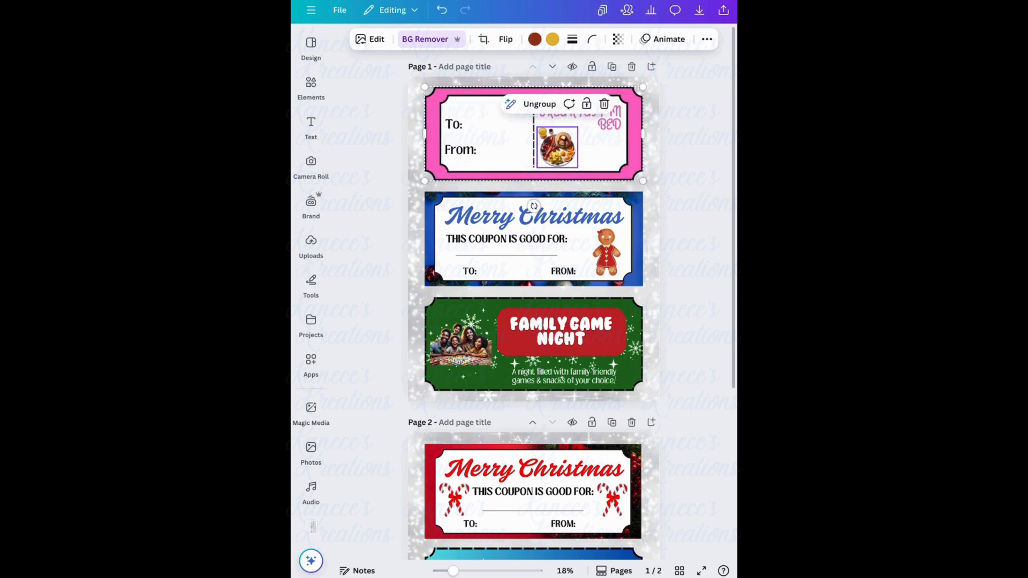
{"action": "left_click", "coordinate": [604, 104]}
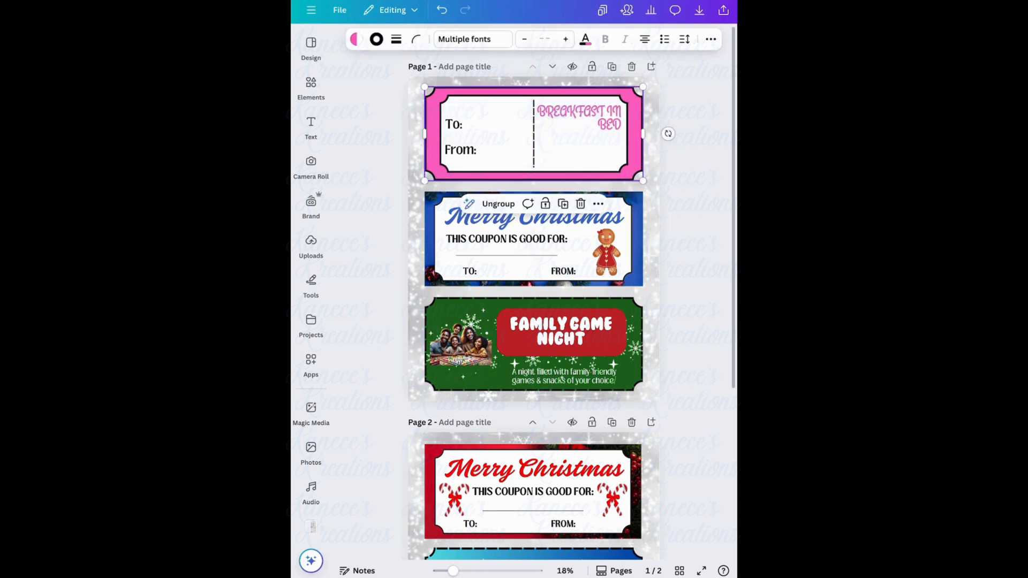
Step: Search the elements library for "Breakfast" and filter the results to free items only
{"action": "left_click", "coordinate": [311, 87]}
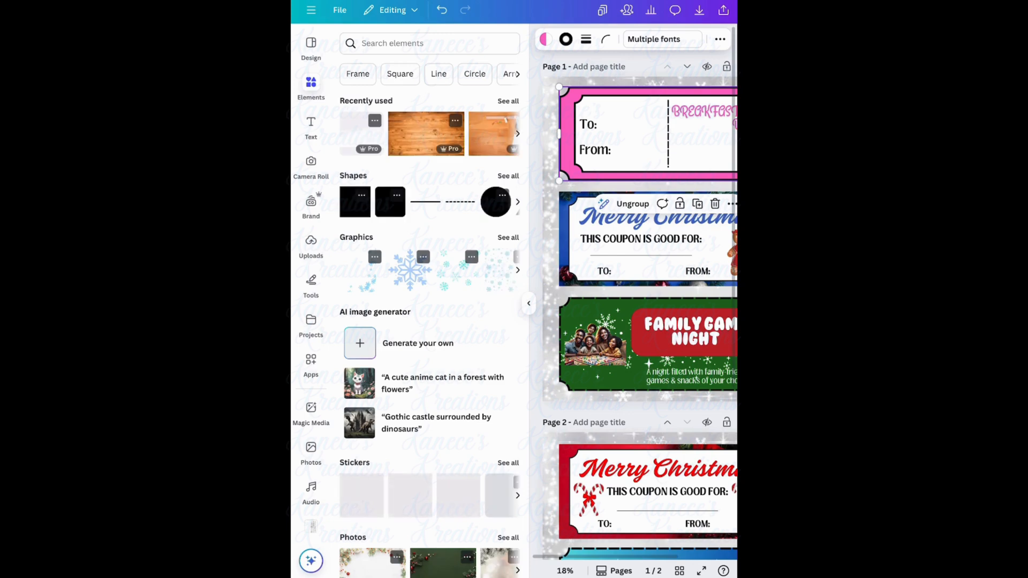
{"action": "left_click", "coordinate": [429, 43]}
{"action": "type", "text": "Bre"}
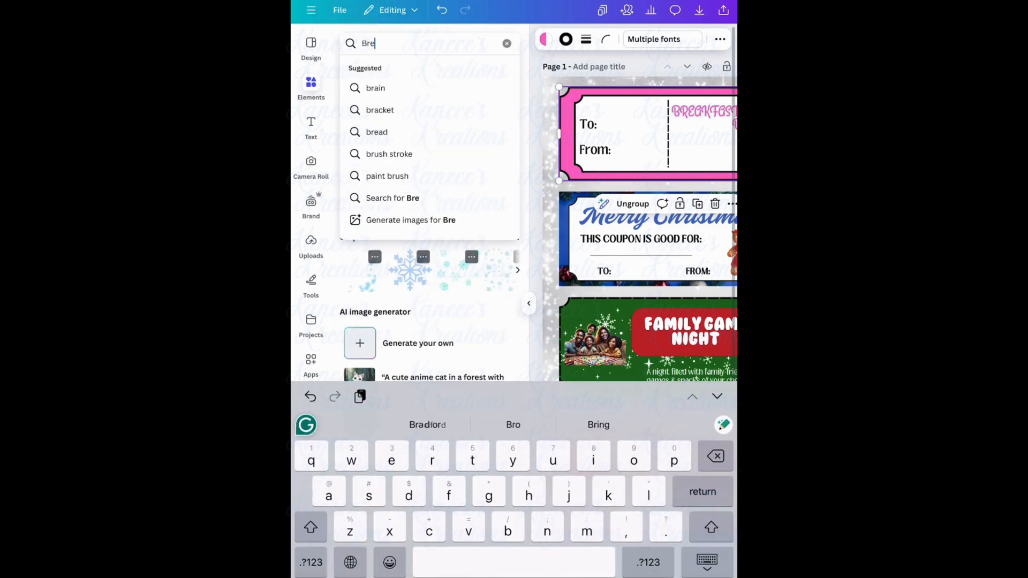
{"action": "type", "text": "akfast"}
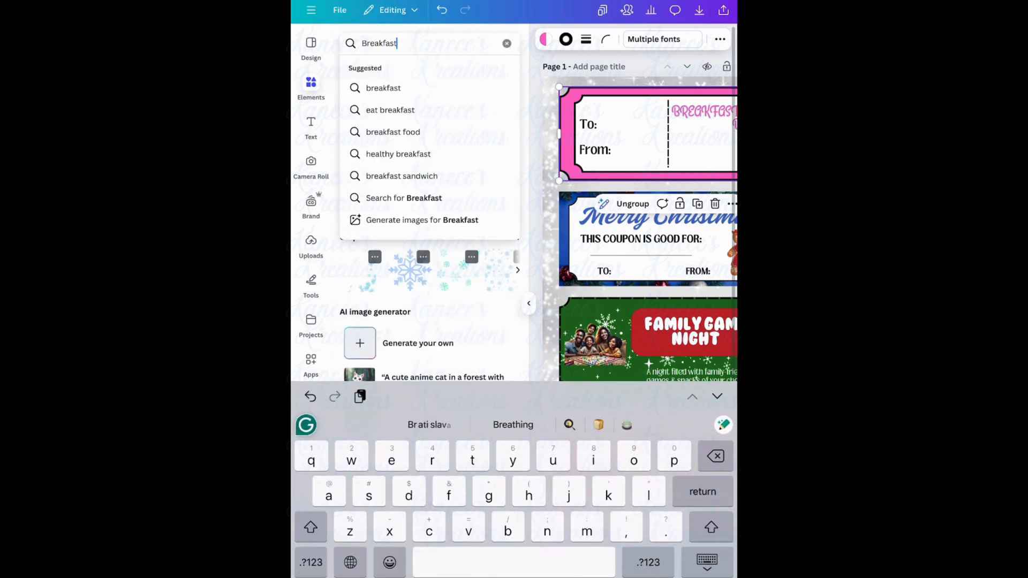
{"action": "key", "text": "Return"}
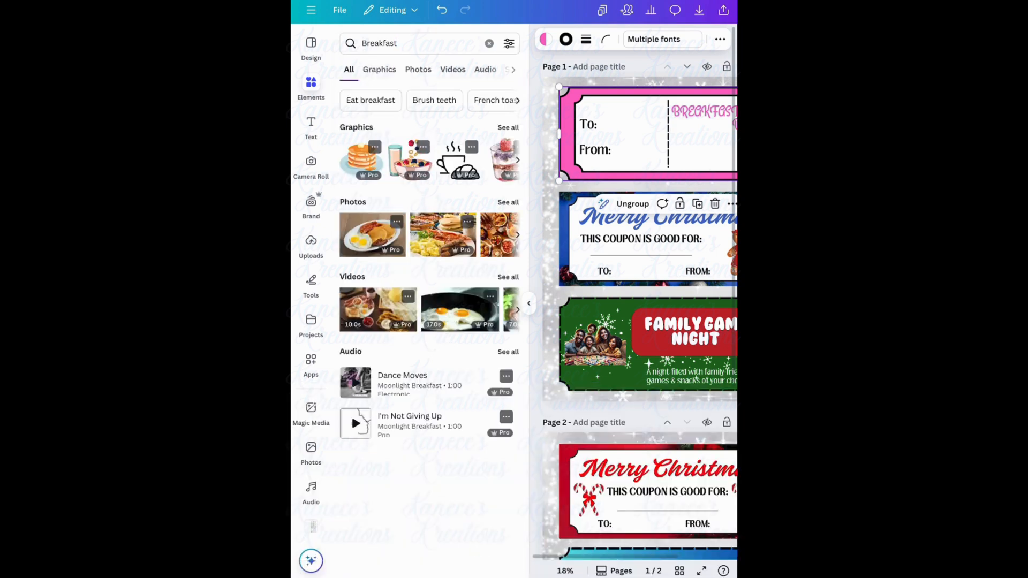
{"action": "left_click", "coordinate": [509, 43]}
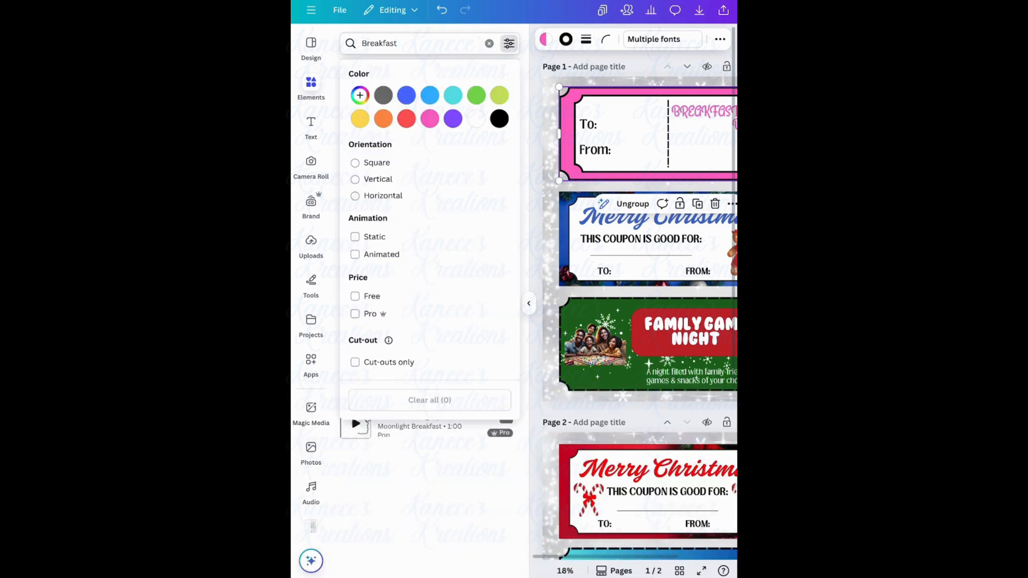
{"action": "left_click", "coordinate": [355, 296]}
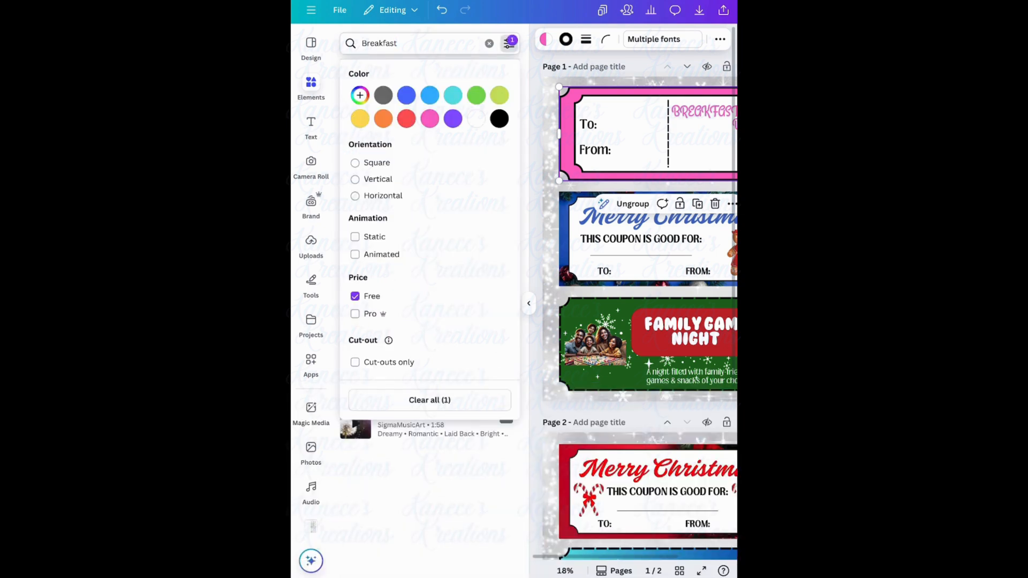
{"action": "left_click", "coordinate": [509, 43]}
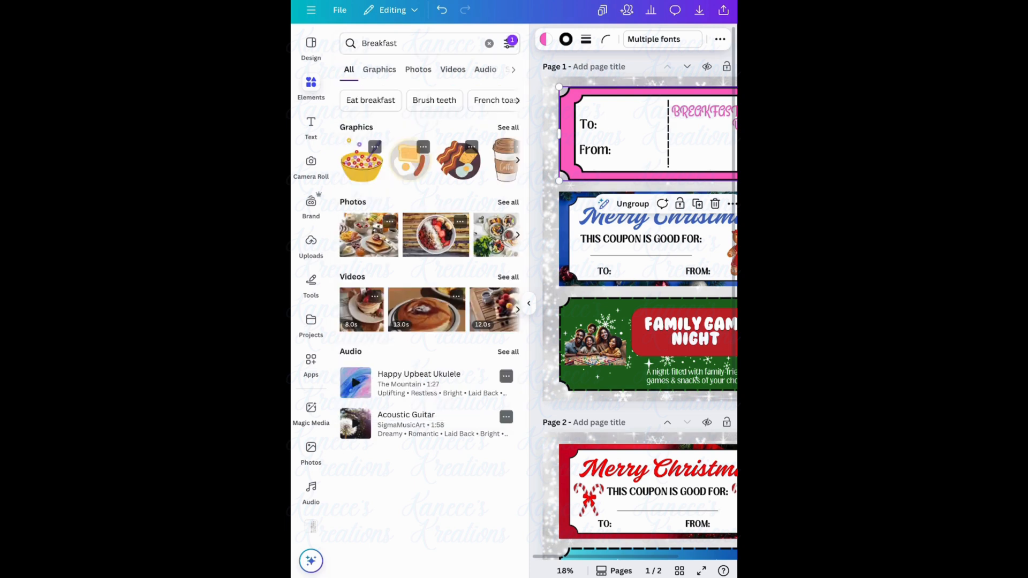
Step: Browse the free breakfast graphics for a replacement picture for the pink coupon
{"action": "scroll", "coordinate": [430, 160], "scroll_direction": "right", "scroll_amount": 3}
{"action": "scroll", "coordinate": [429, 159], "scroll_direction": "right", "scroll_amount": 2}
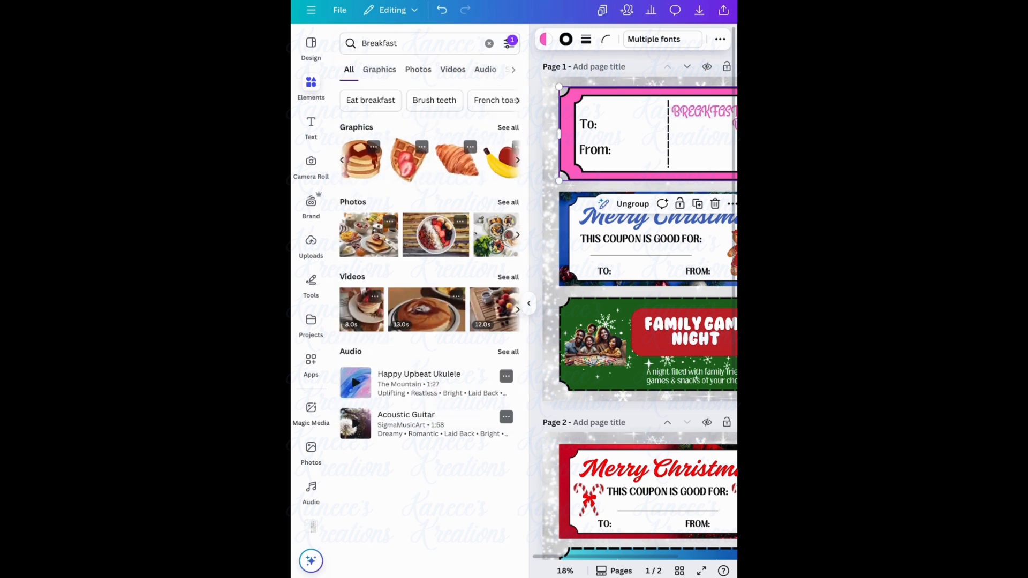
{"action": "left_click", "coordinate": [507, 128]}
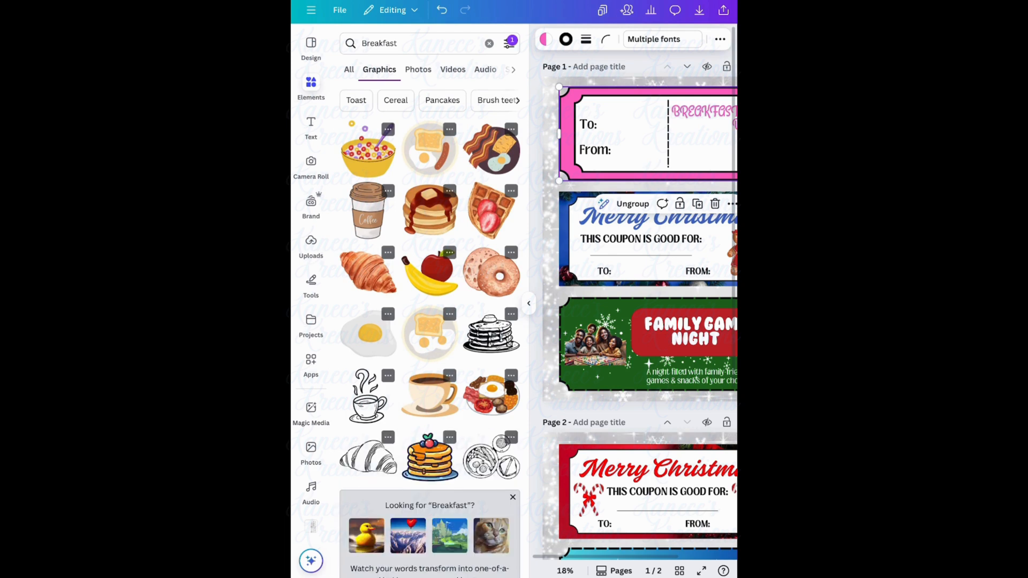
{"action": "scroll", "coordinate": [430, 321], "scroll_direction": "down", "scroll_amount": 6}
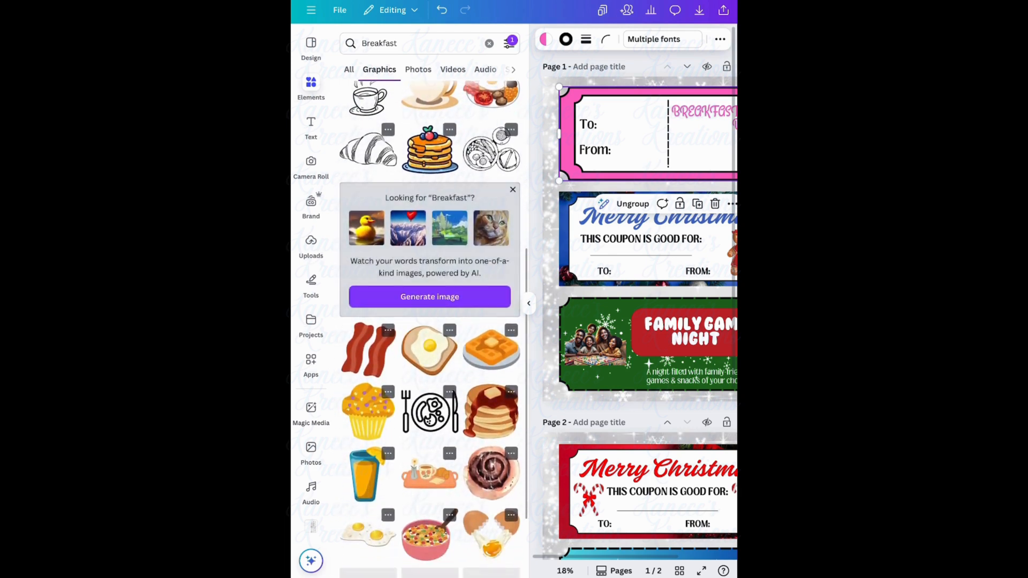
{"action": "scroll", "coordinate": [430, 321], "scroll_direction": "down", "scroll_amount": 5}
{"action": "scroll", "coordinate": [430, 322], "scroll_direction": "down", "scroll_amount": 6}
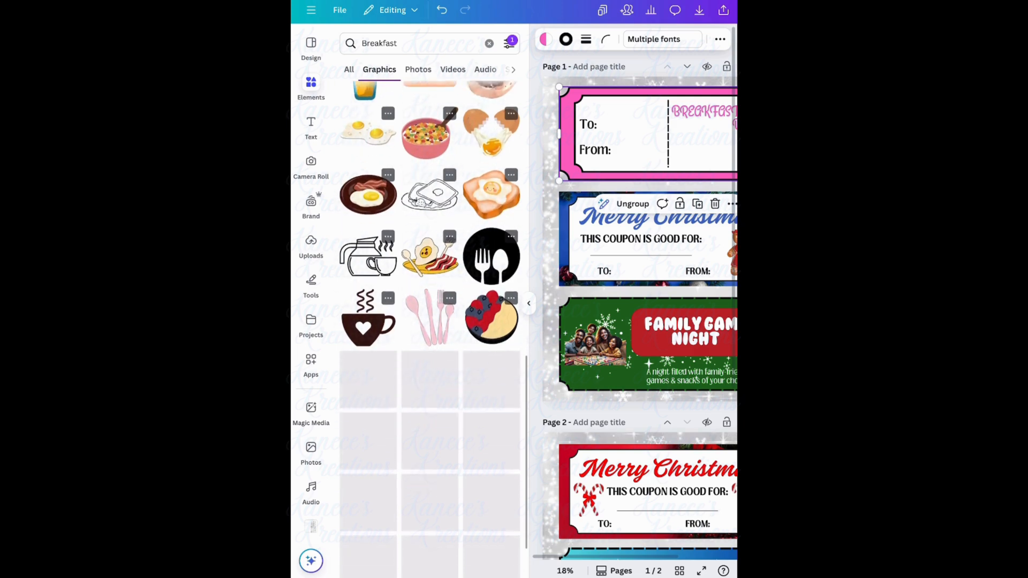
{"action": "scroll", "coordinate": [430, 321], "scroll_direction": "up", "scroll_amount": 15}
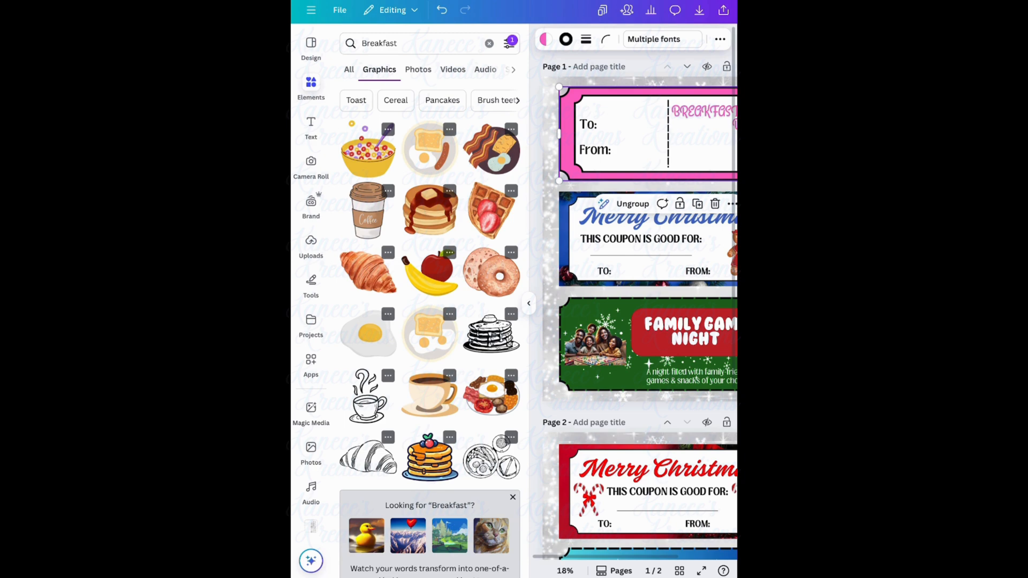
{"action": "scroll", "coordinate": [430, 322], "scroll_direction": "down", "scroll_amount": 10}
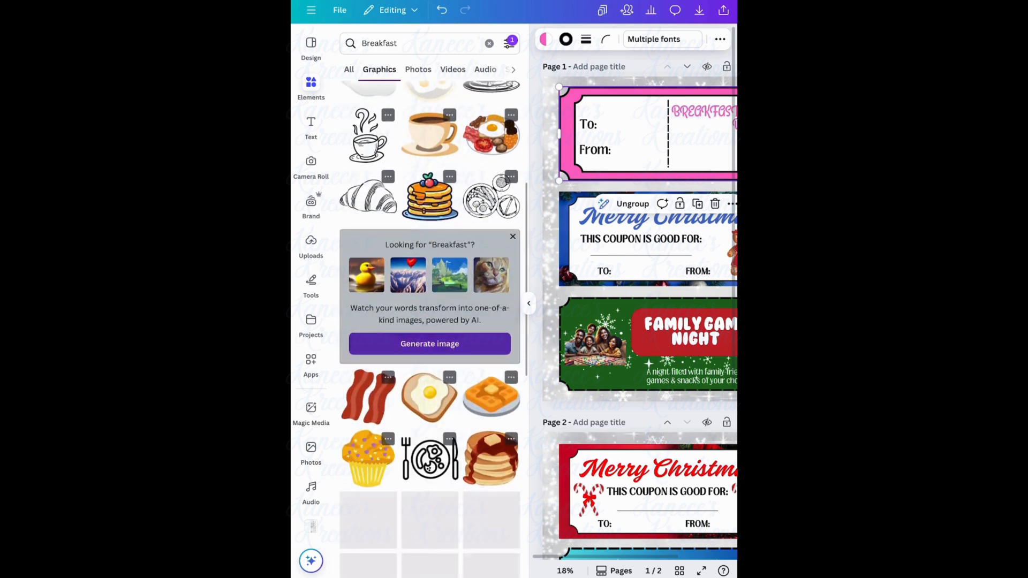
{"action": "scroll", "coordinate": [430, 322], "scroll_direction": "up", "scroll_amount": 10}
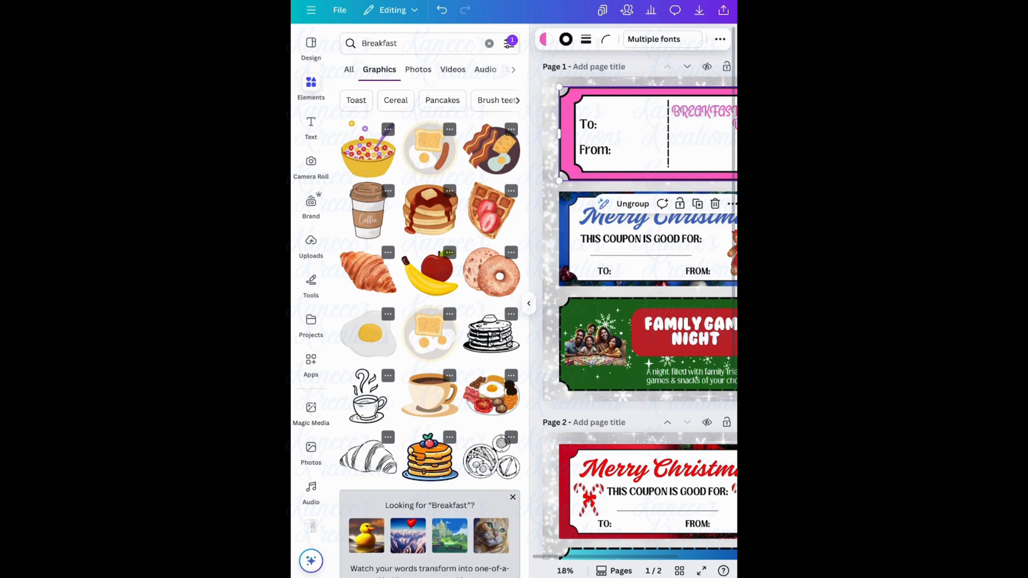
Step: Add the bacon, toast and fried egg plate graphic, shrink it and place it beneath the "BREAKFAST IN BED" title
{"action": "left_click", "coordinate": [492, 150]}
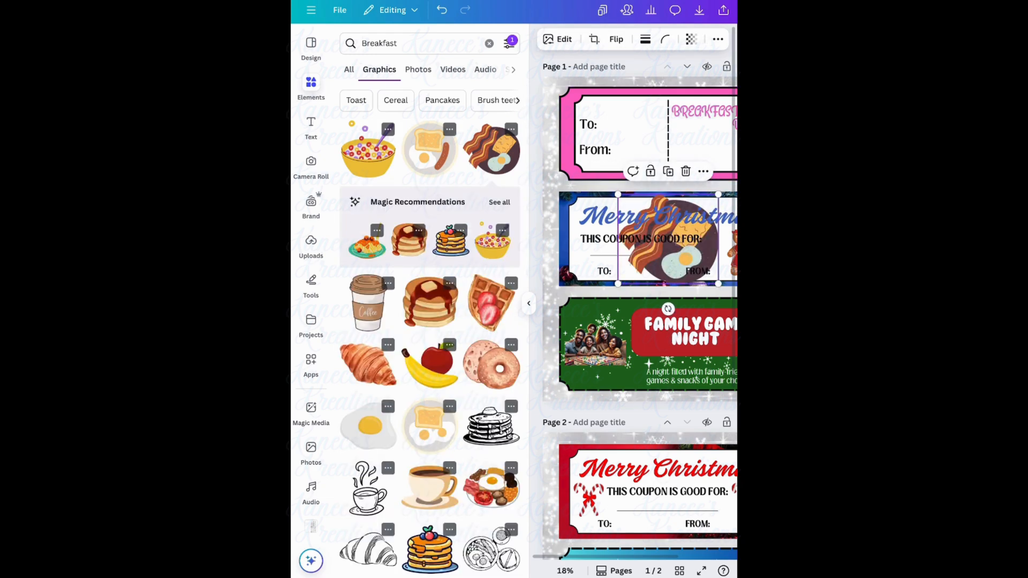
{"action": "left_click_drag", "start_coordinate": [669, 239], "coordinate": [685, 161]}
{"action": "left_click", "coordinate": [528, 304]}
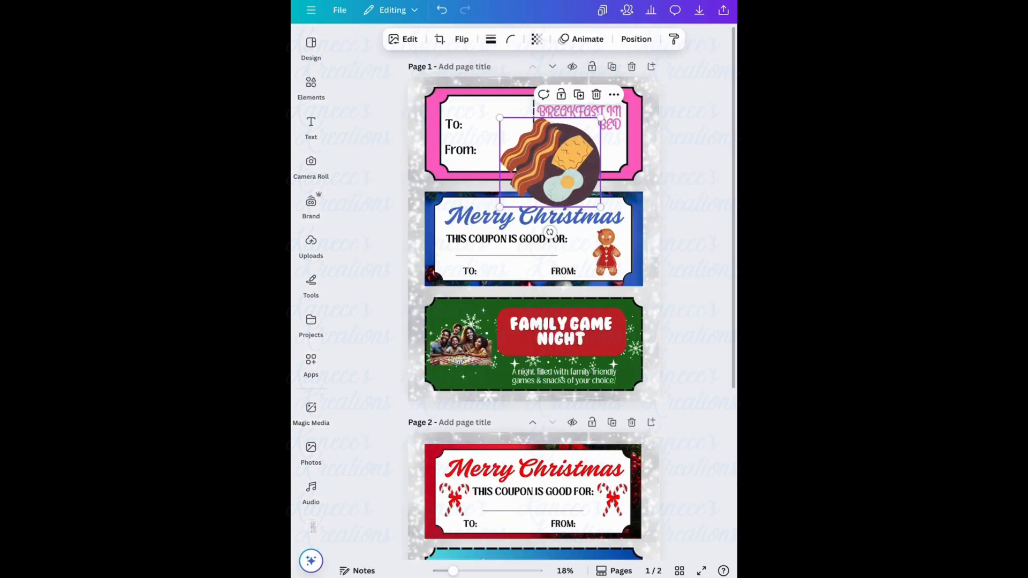
{"action": "left_click_drag", "start_coordinate": [550, 162], "coordinate": [547, 166]}
{"action": "left_click_drag", "start_coordinate": [496, 211], "coordinate": [564, 143]}
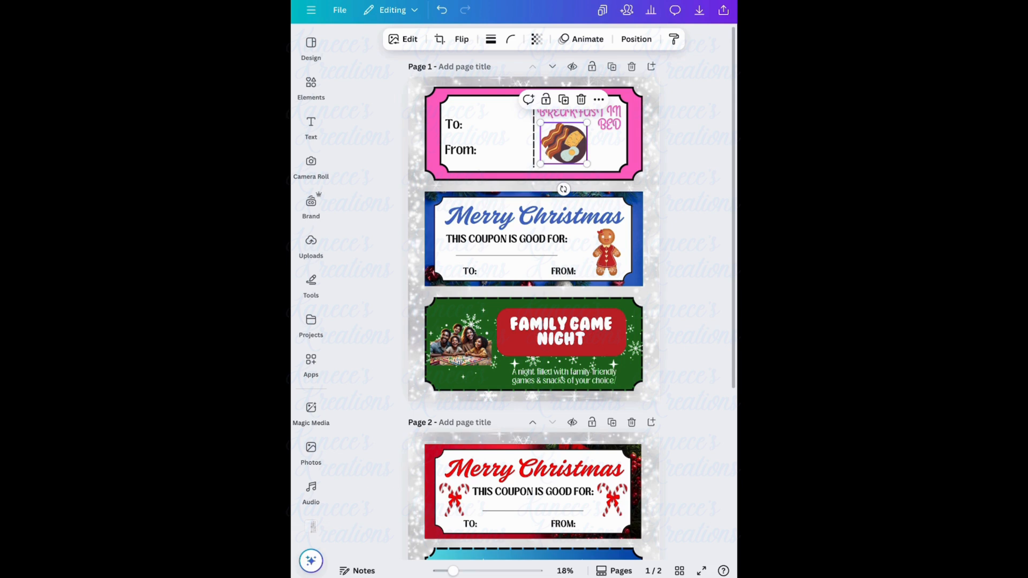
Step: Give the blue Merry Christmas coupon a solid border with a stroke weight of 20
{"action": "left_click", "coordinate": [636, 239]}
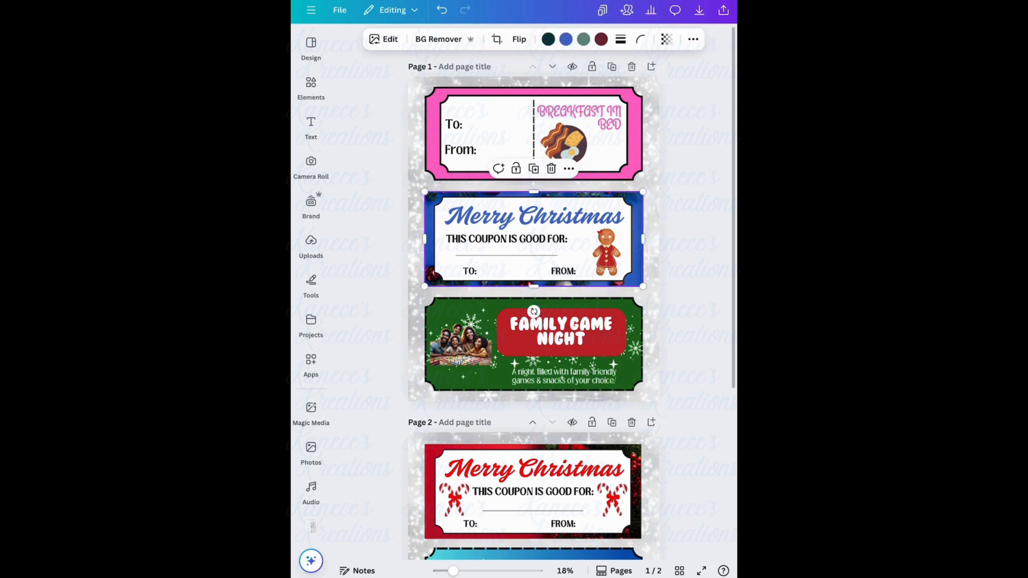
{"action": "left_click", "coordinate": [621, 39]}
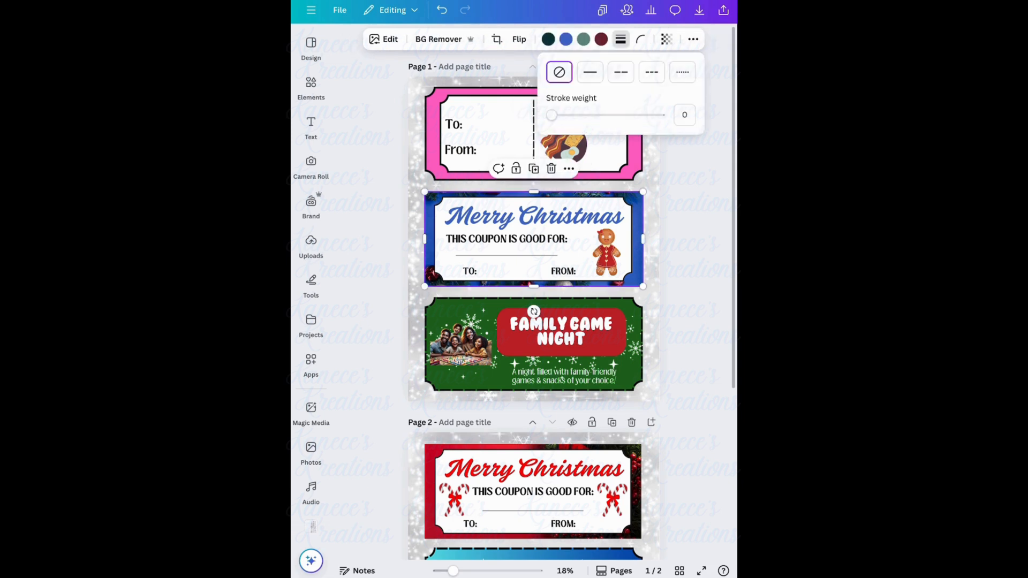
{"action": "left_click", "coordinate": [590, 72]}
{"action": "mouse_move", "coordinate": [551, 116]}
{"action": "left_mouse_down"}
{"action": "mouse_move", "coordinate": [626, 115]}
{"action": "mouse_move", "coordinate": [557, 116]}
{"action": "mouse_move", "coordinate": [573, 115]}
{"action": "left_mouse_up"}
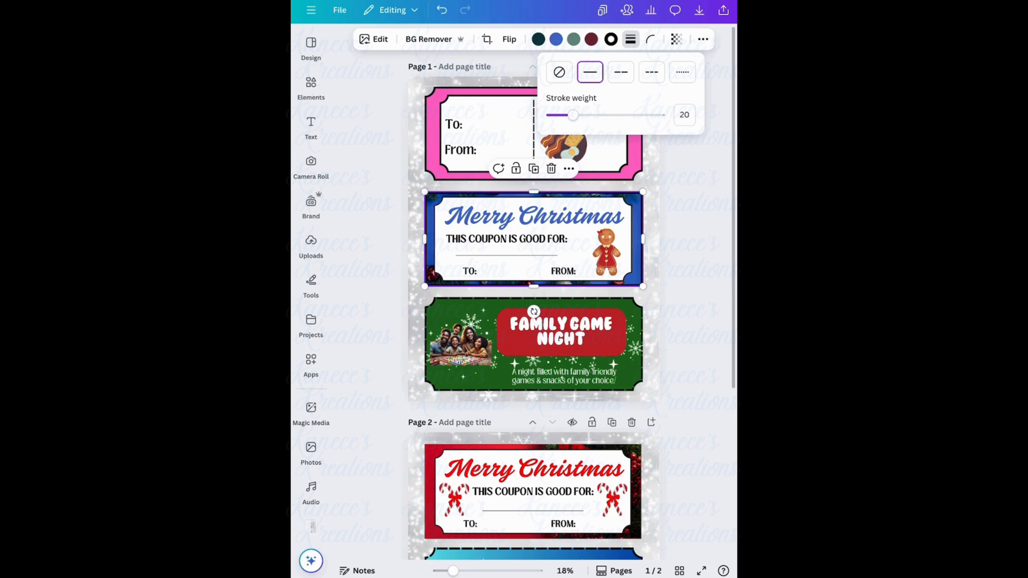
{"action": "left_click", "coordinate": [685, 114]}
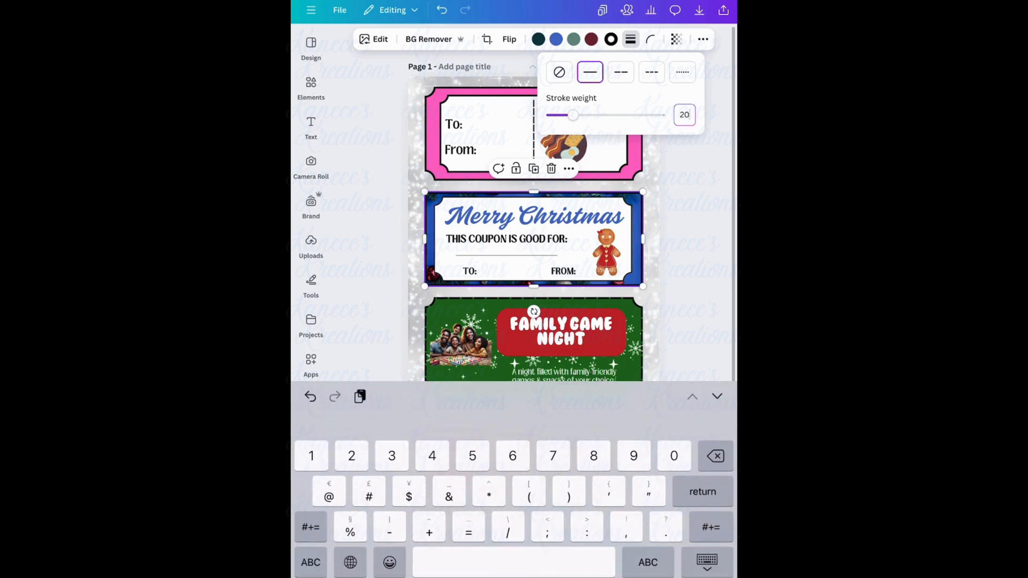
Step: Recolor the blue Merry Christmas coupon's border with the dark red from the document colors
{"action": "left_click", "coordinate": [611, 39]}
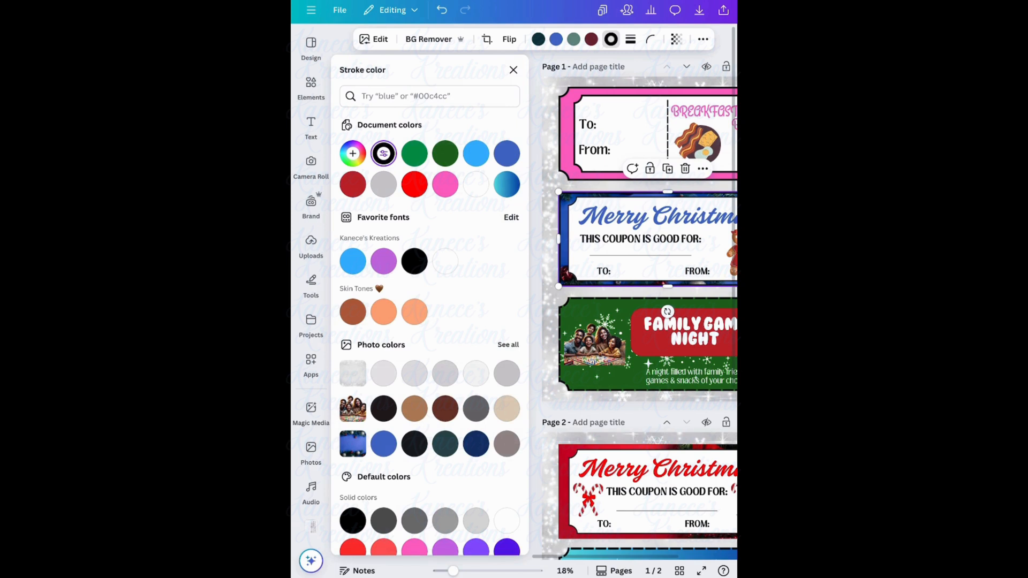
{"action": "left_click", "coordinate": [352, 184]}
{"action": "left_click", "coordinate": [513, 70]}
{"action": "left_click", "coordinate": [697, 241]}
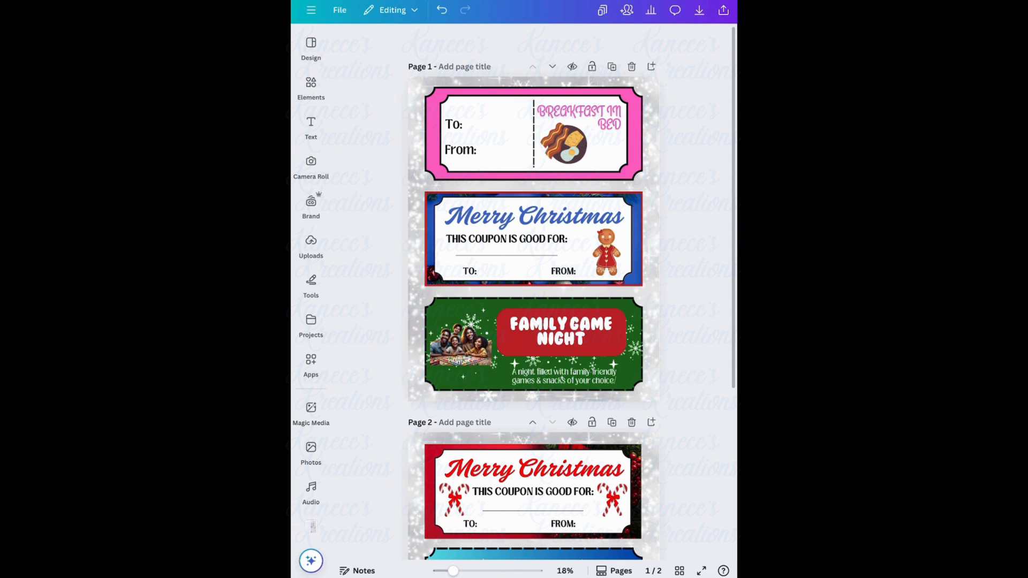
Step: Change the green coupon's title from "FAMILY GAME NIGHT" to "FAMILY MOVIE NIGHT"
{"action": "left_click", "coordinate": [561, 331]}
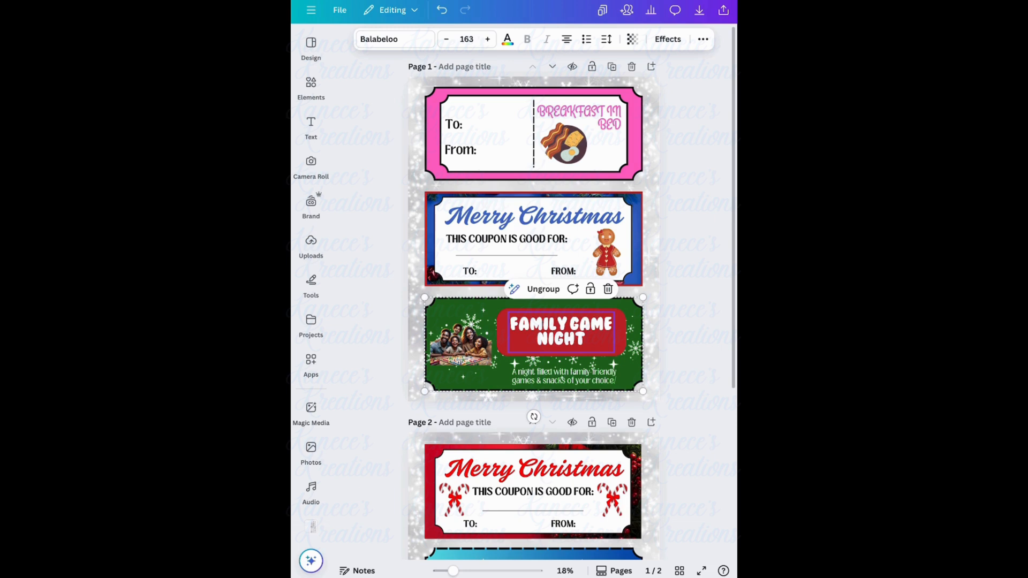
{"action": "left_click", "coordinate": [574, 325]}
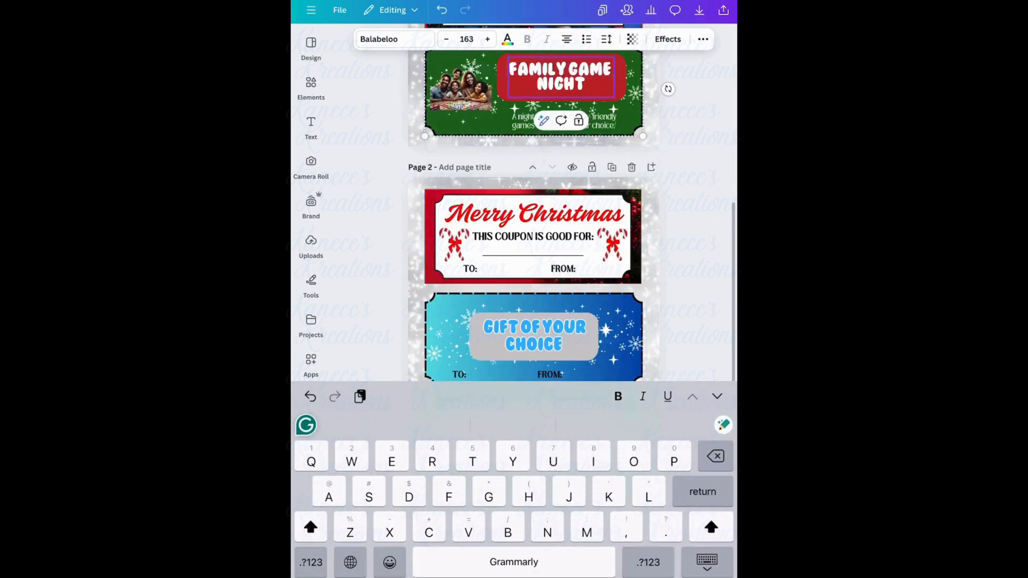
{"action": "double_click", "coordinate": [590, 69]}
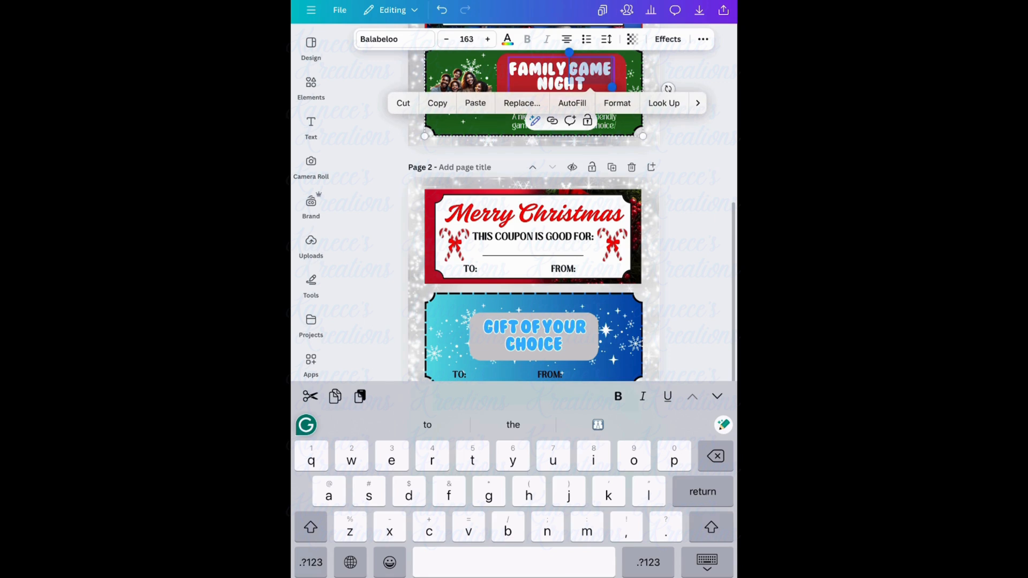
{"action": "type", "text": "Mo"}
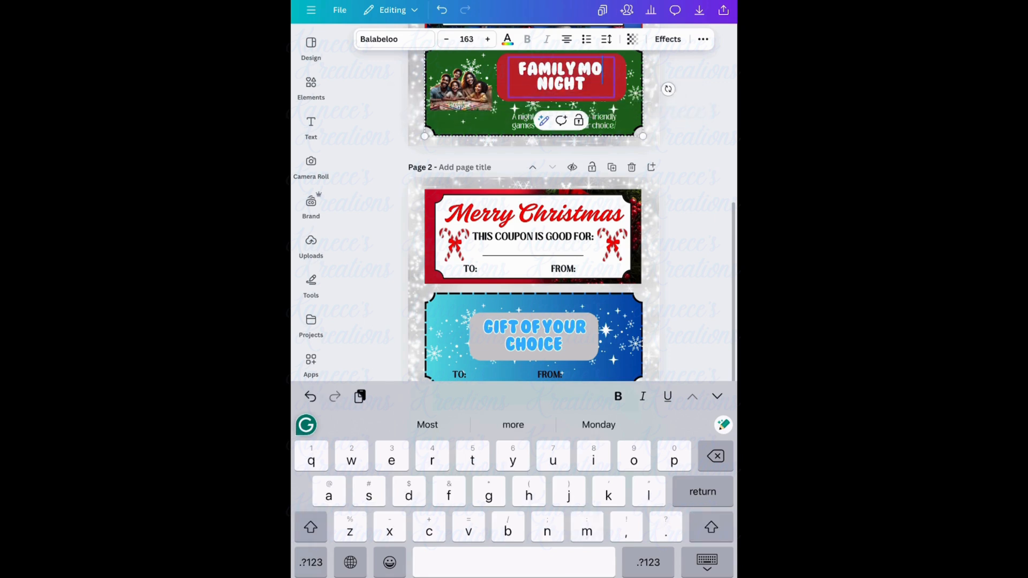
{"action": "type", "text": "vie"}
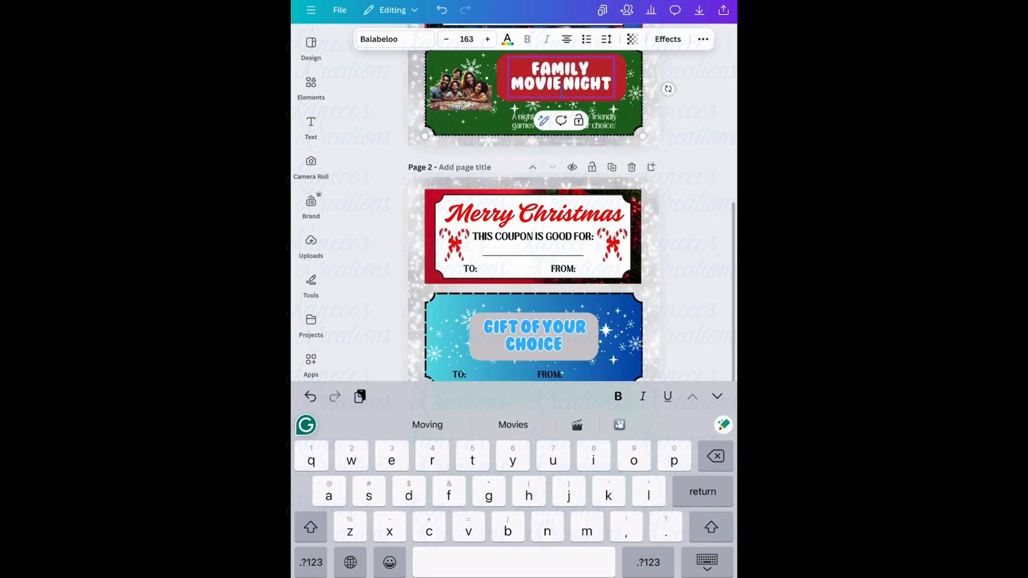
{"action": "key", "text": "Return"}
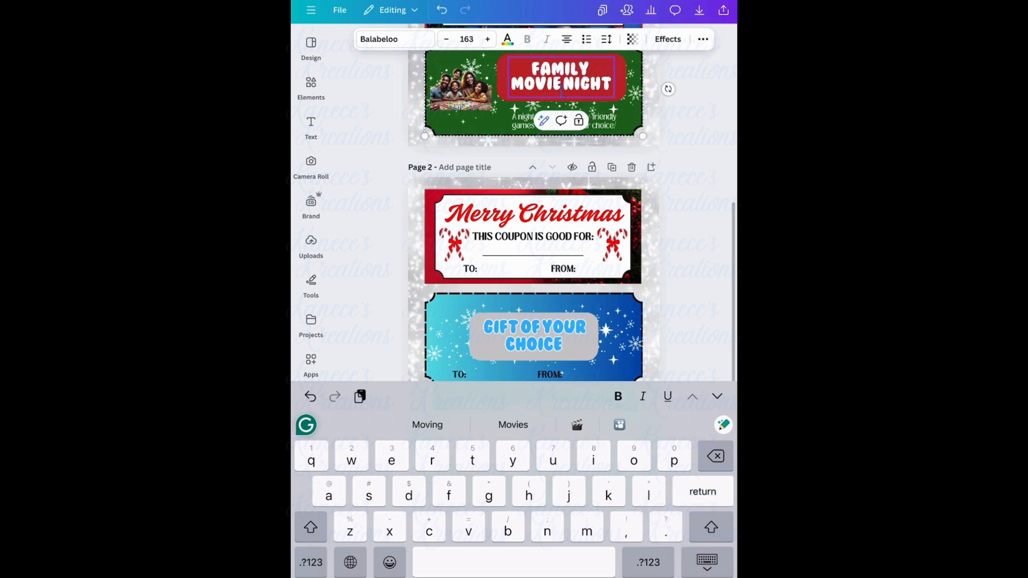
{"action": "key", "text": "BackSpace"}
{"action": "left_click", "coordinate": [696, 241]}
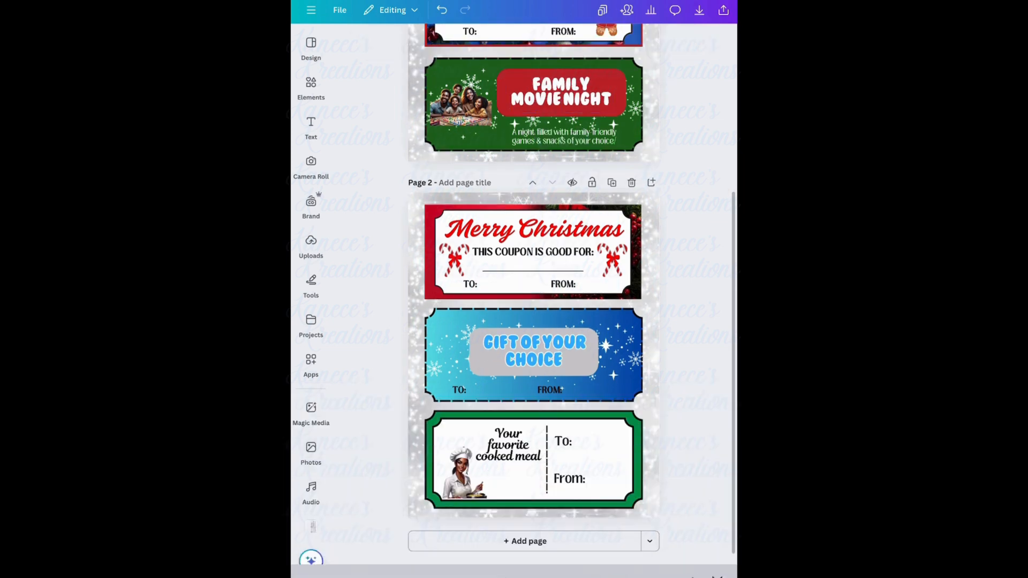
Step: Delete the family picture from the green Family Movie Night coupon
{"action": "scroll", "coordinate": [533, 293], "scroll_direction": "up", "scroll_amount": 3}
{"action": "left_click", "coordinate": [461, 257]}
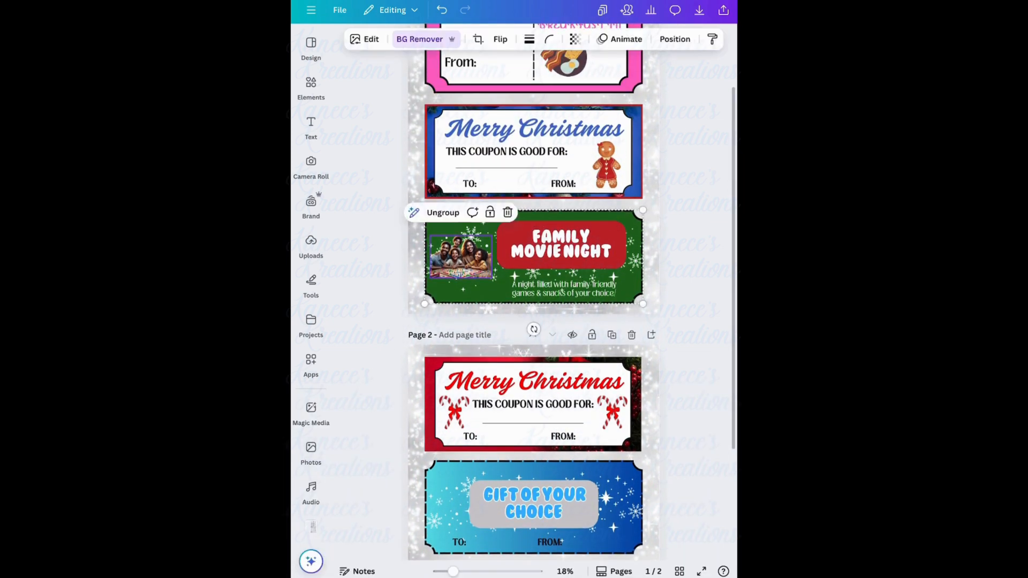
{"action": "left_click", "coordinate": [508, 212]}
{"action": "scroll", "coordinate": [534, 292], "scroll_direction": "up", "scroll_amount": 1}
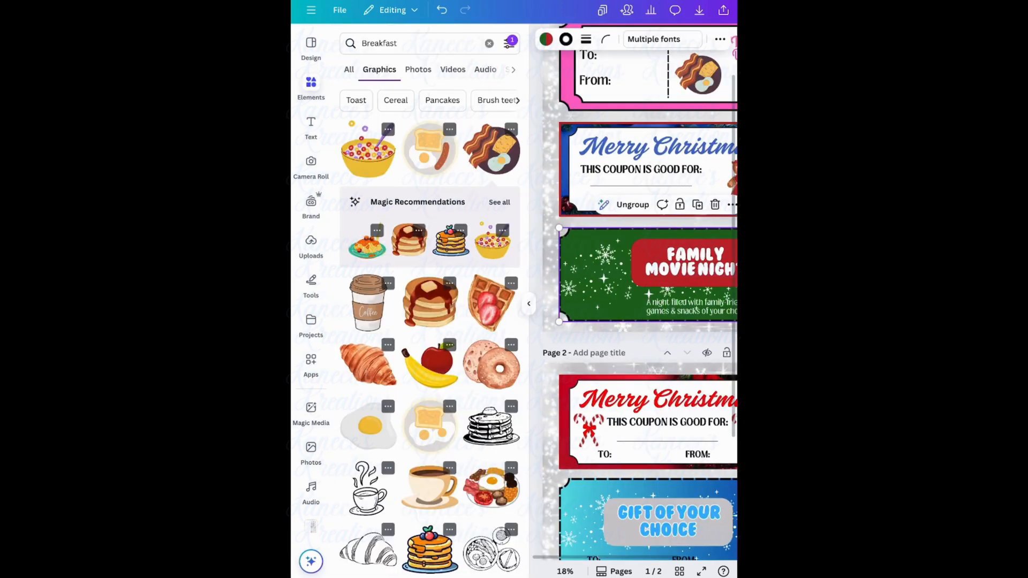
Step: Search the elements library for "Movie" and limit the results to free graphics
{"action": "left_click", "coordinate": [489, 44]}
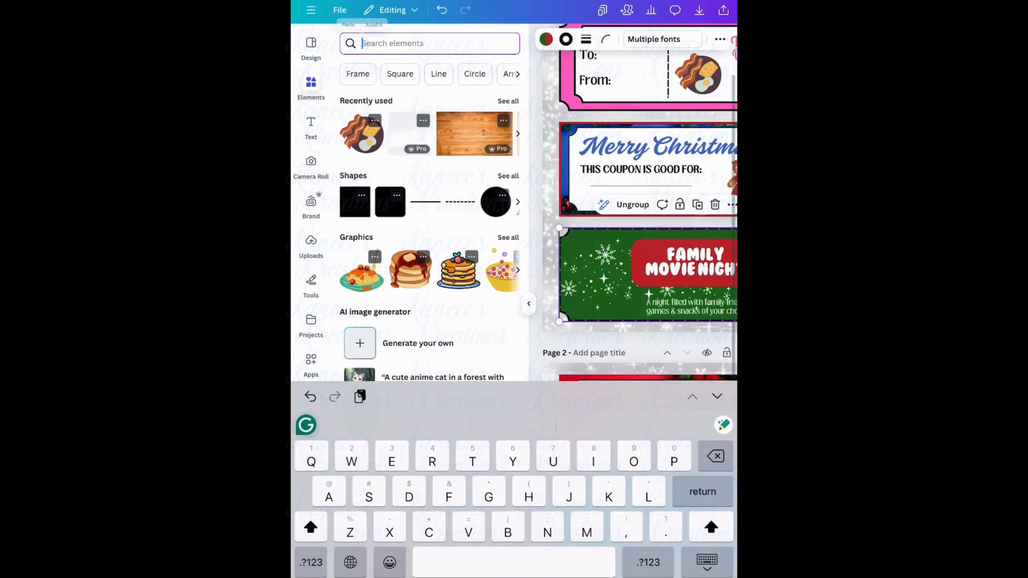
{"action": "type", "text": "Movie"}
{"action": "key", "text": "Return"}
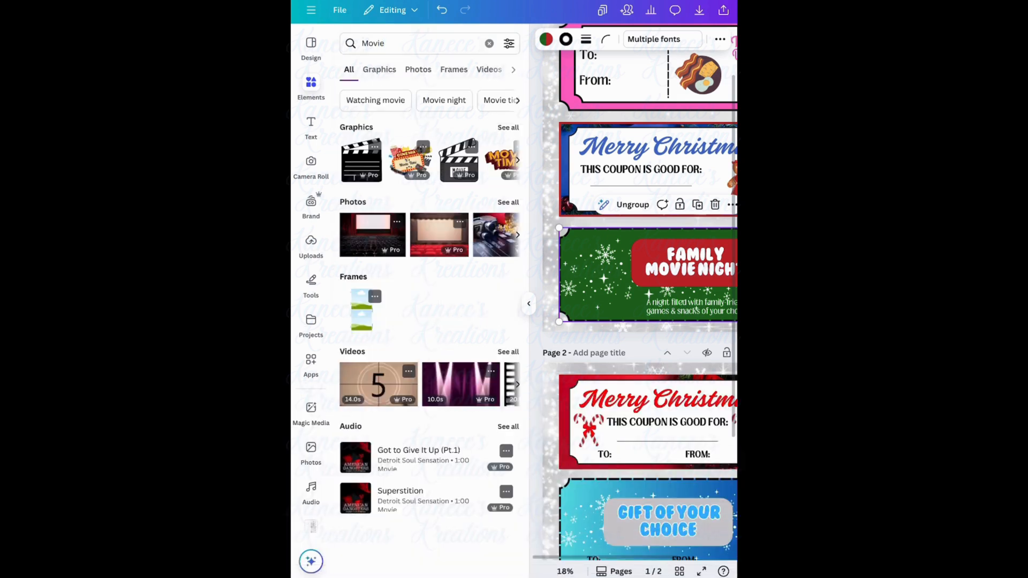
{"action": "left_click", "coordinate": [509, 43]}
{"action": "left_click", "coordinate": [355, 296]}
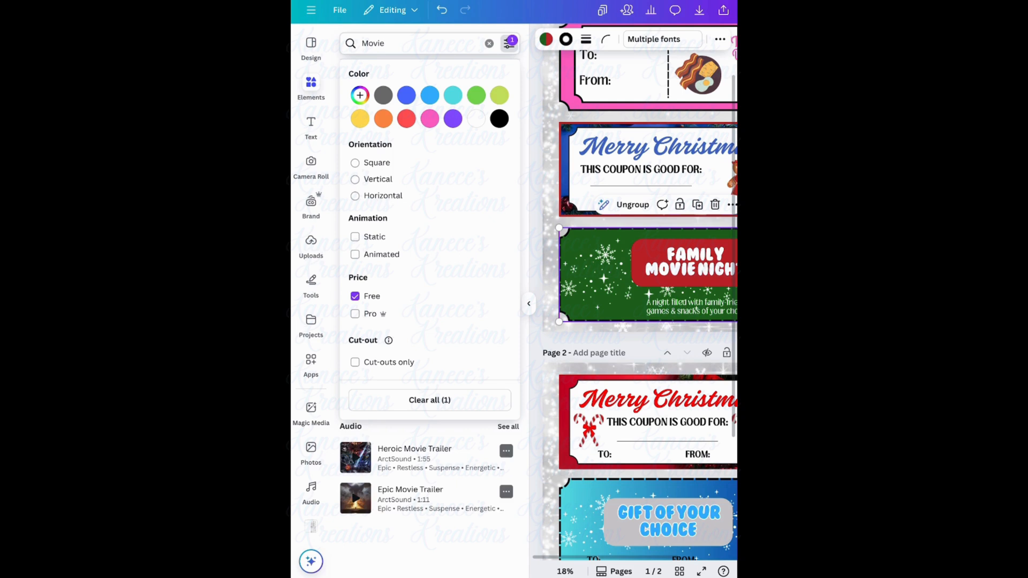
{"action": "left_click", "coordinate": [509, 43]}
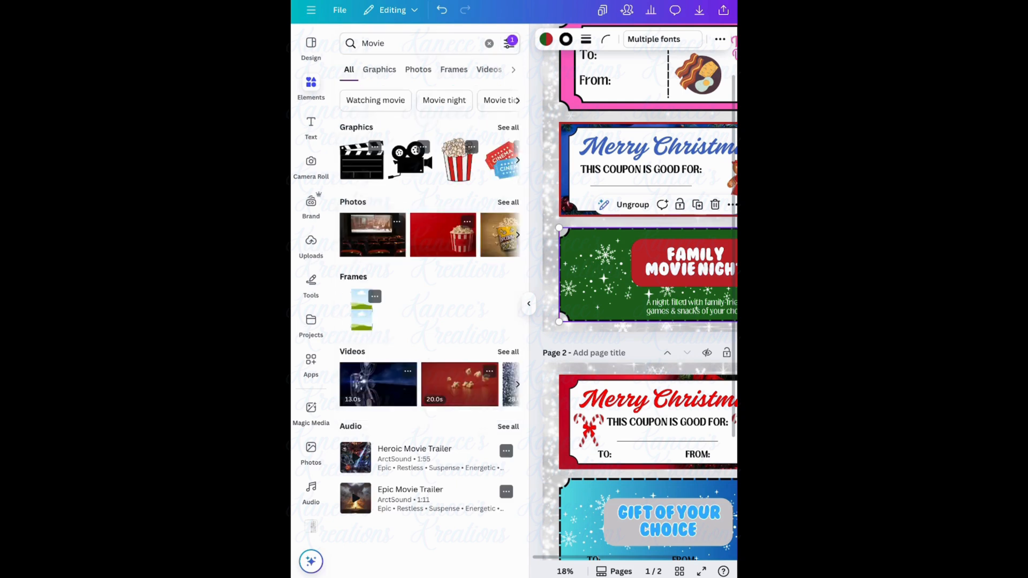
{"action": "left_click", "coordinate": [380, 69]}
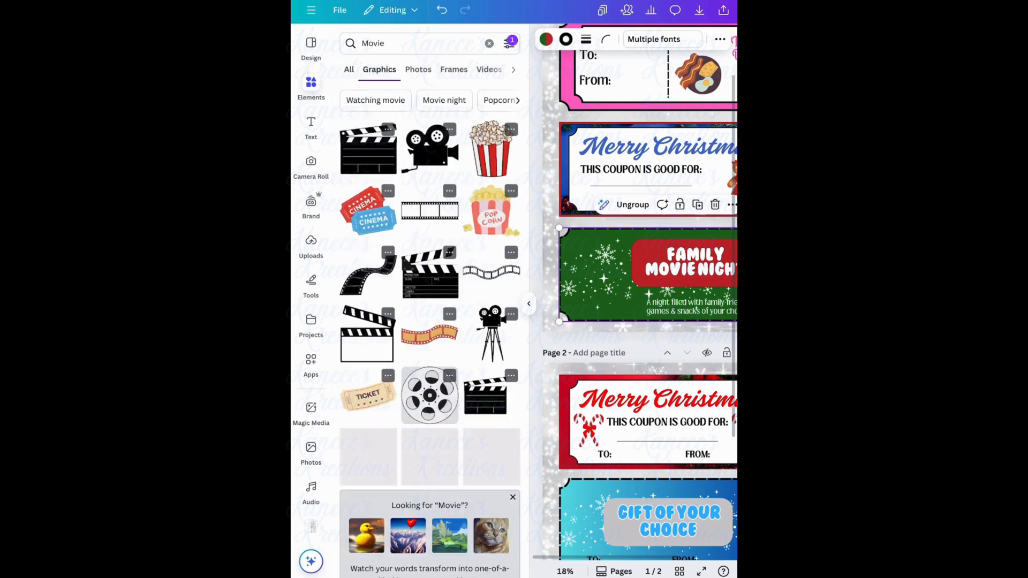
Step: Add the black clapperboard graphic, shrink it and place it beside the "FAMILY MOVIE NIGHT" title on the green coupon
{"action": "left_click", "coordinate": [430, 273]}
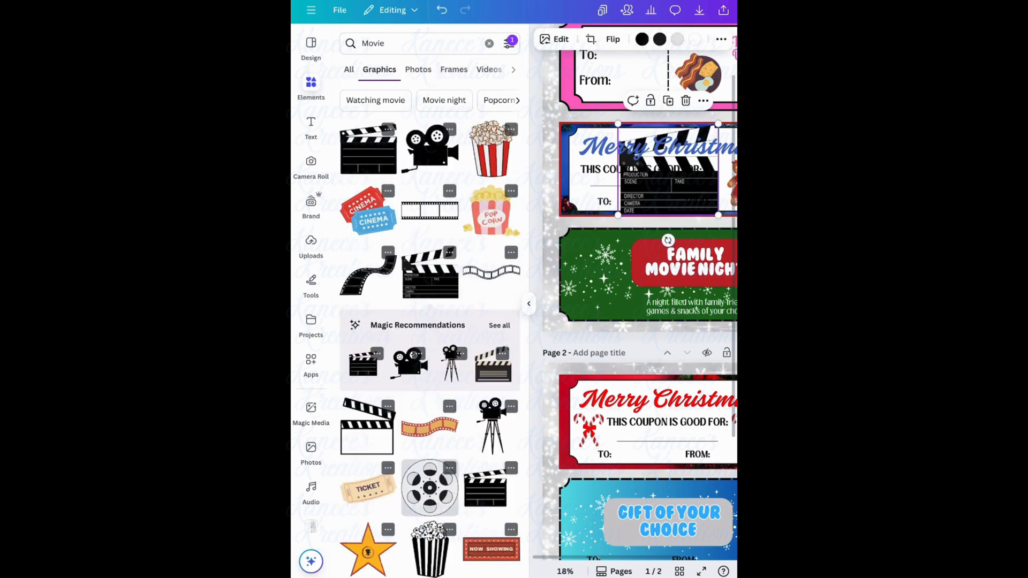
{"action": "left_click", "coordinate": [529, 304]}
{"action": "left_click_drag", "start_coordinate": [534, 169], "coordinate": [475, 273]}
{"action": "left_click_drag", "start_coordinate": [525, 319], "coordinate": [463, 275]}
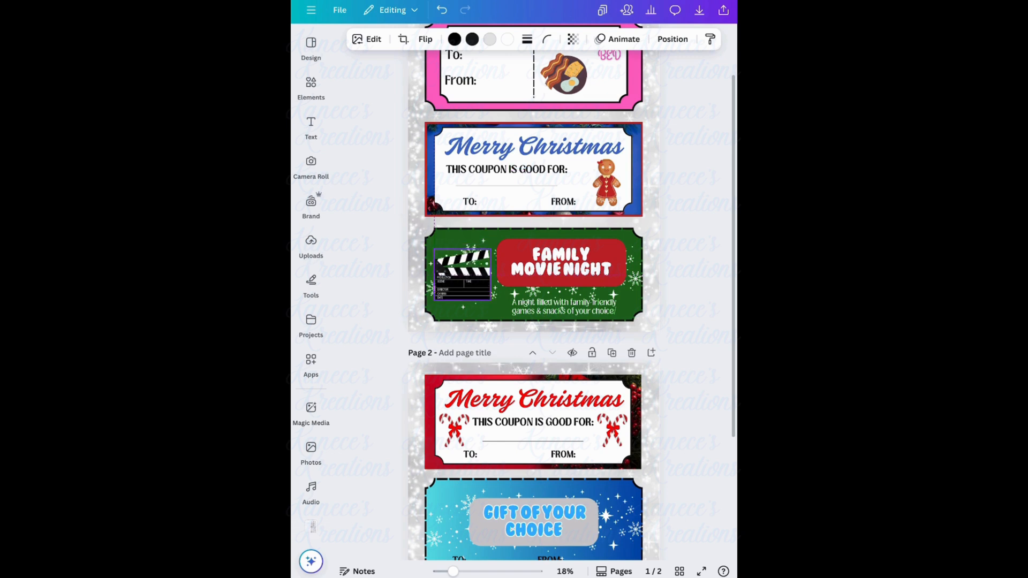
{"action": "key", "text": "Escape"}
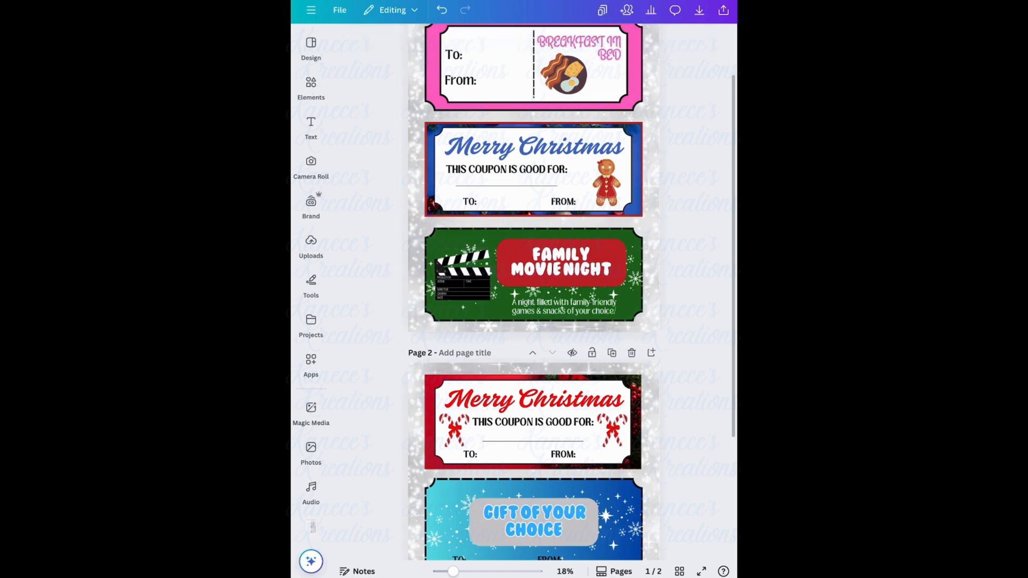
Step: Select the background picture of the red Merry Christmas coupon on page 2 and search the elements library for "Christmas"
{"action": "scroll", "coordinate": [534, 292], "scroll_direction": "down", "scroll_amount": 3}
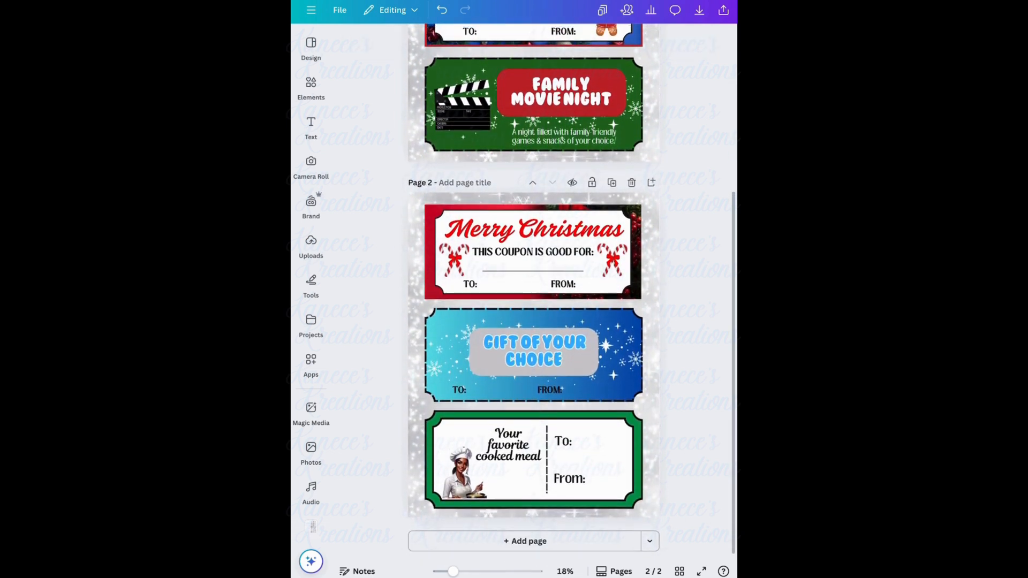
{"action": "left_click", "coordinate": [533, 252]}
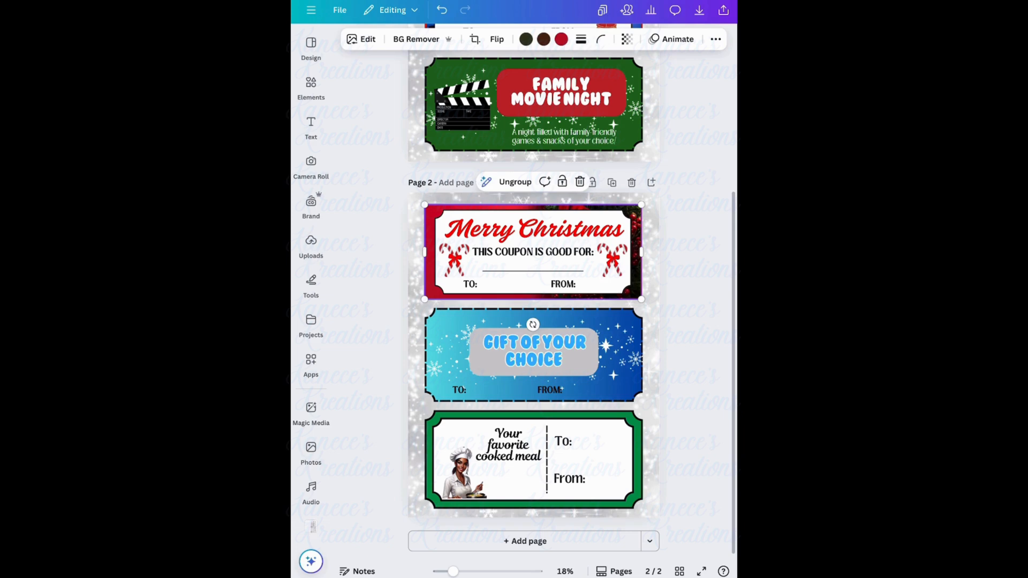
{"action": "left_click", "coordinate": [361, 39]}
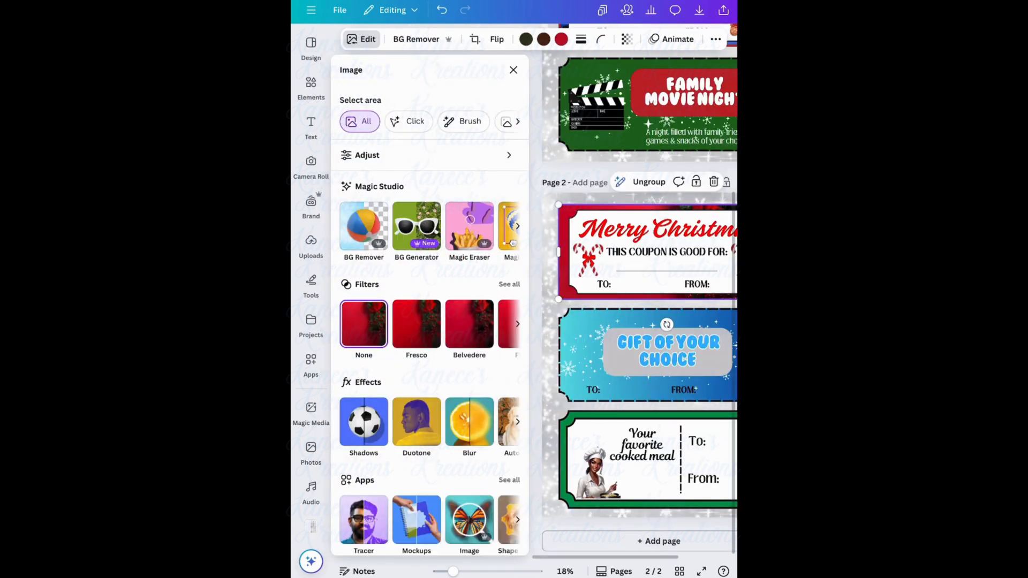
{"action": "left_click", "coordinate": [513, 70]}
{"action": "left_click", "coordinate": [311, 85]}
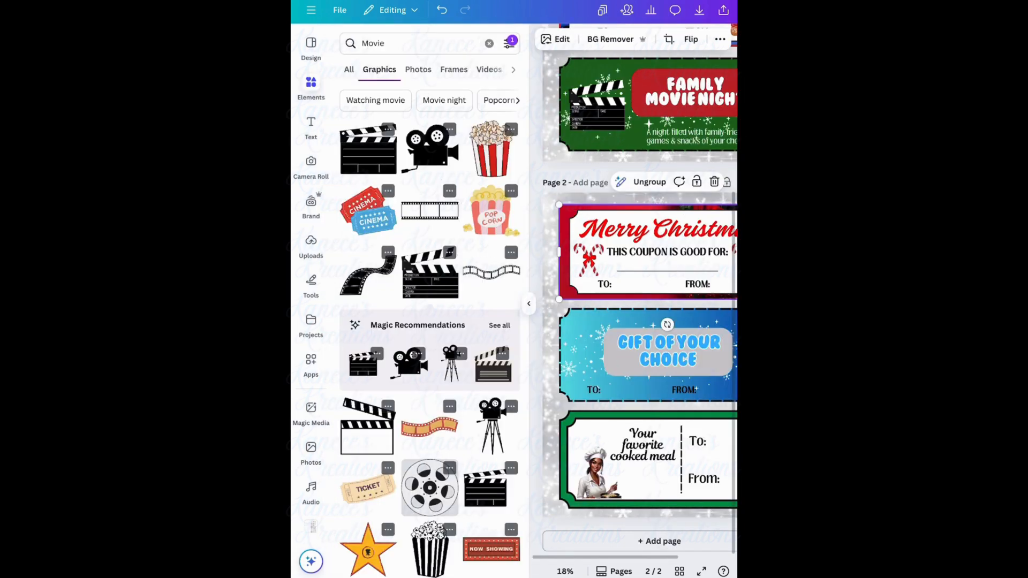
{"action": "left_click", "coordinate": [489, 44]}
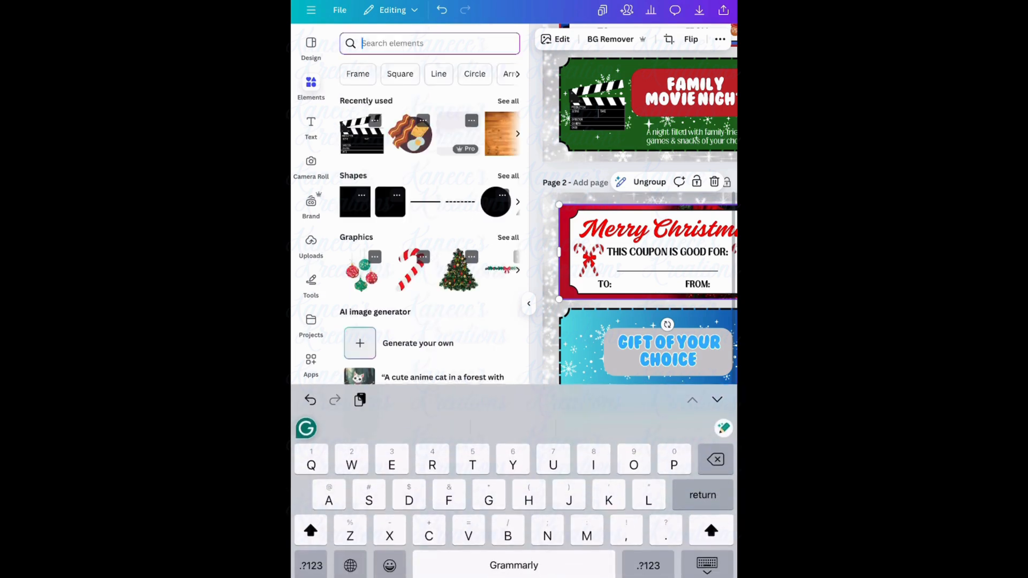
{"action": "type", "text": "Christmas"}
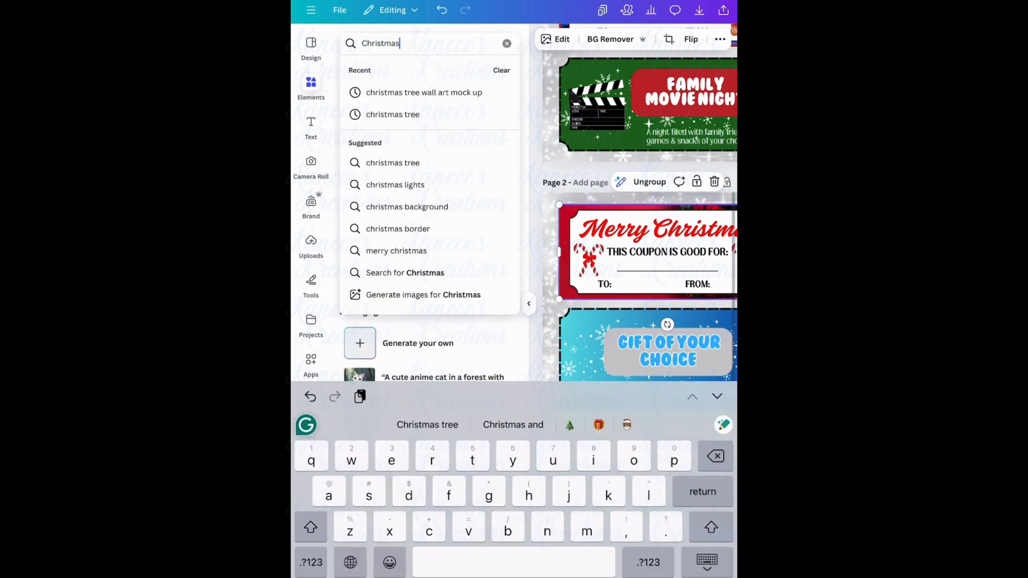
{"action": "key", "text": "shift"}
{"action": "key", "text": "Return"}
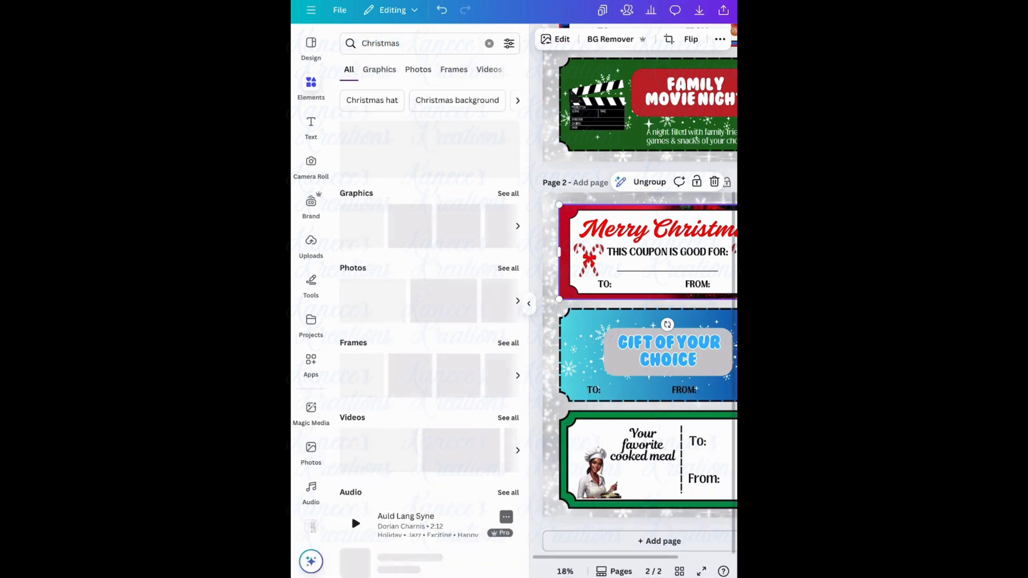
Step: Limit the Christmas search results to free items and show only photos
{"action": "left_click", "coordinate": [509, 44]}
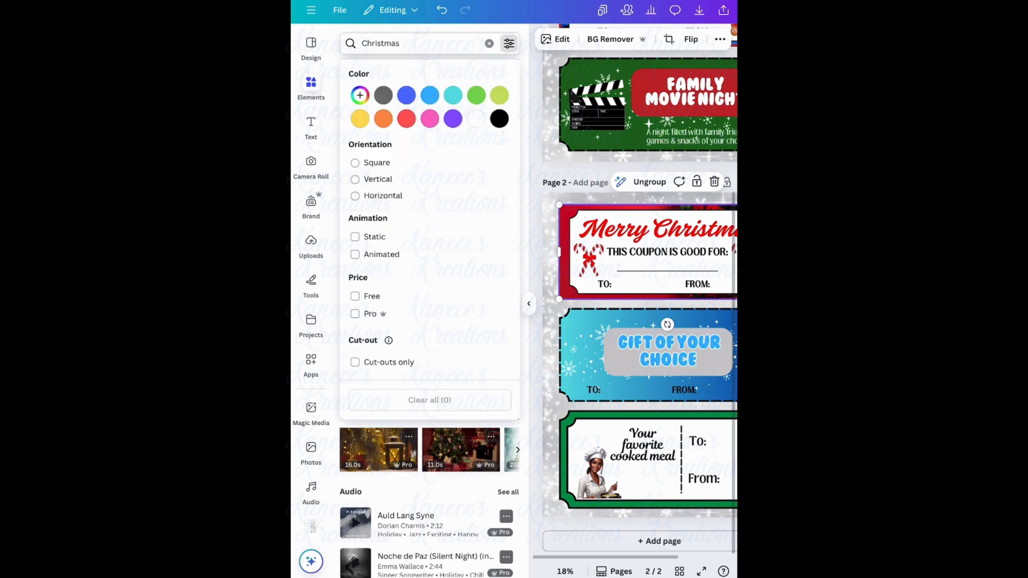
{"action": "left_click", "coordinate": [355, 296]}
{"action": "left_click", "coordinate": [509, 44]}
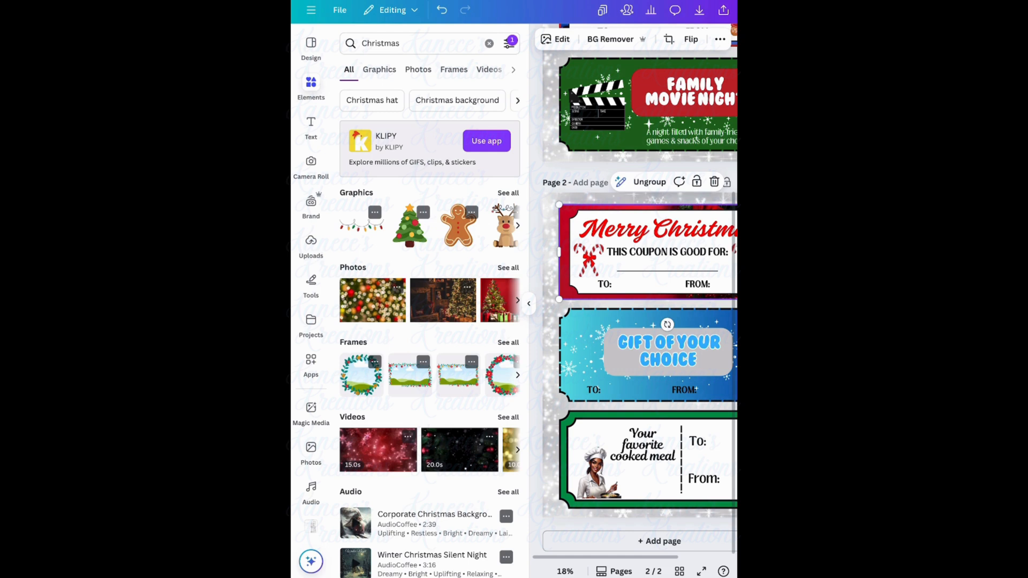
{"action": "left_click", "coordinate": [417, 70]}
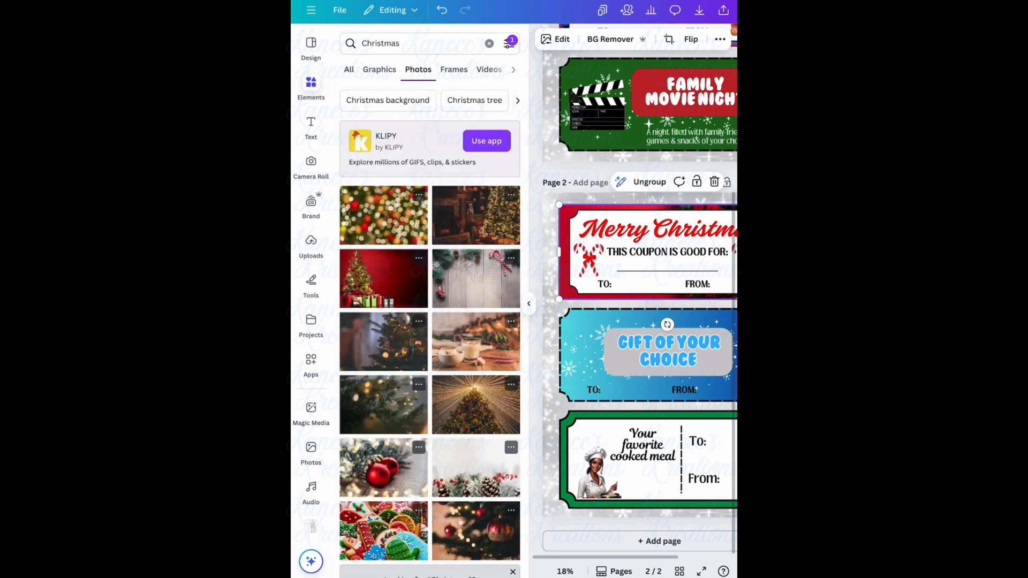
Step: Add the golden lit Christmas tree photo and fit it over the red Merry Christmas coupon at about 2200 × 960 px
{"action": "scroll", "coordinate": [430, 322], "scroll_direction": "down", "scroll_amount": 1}
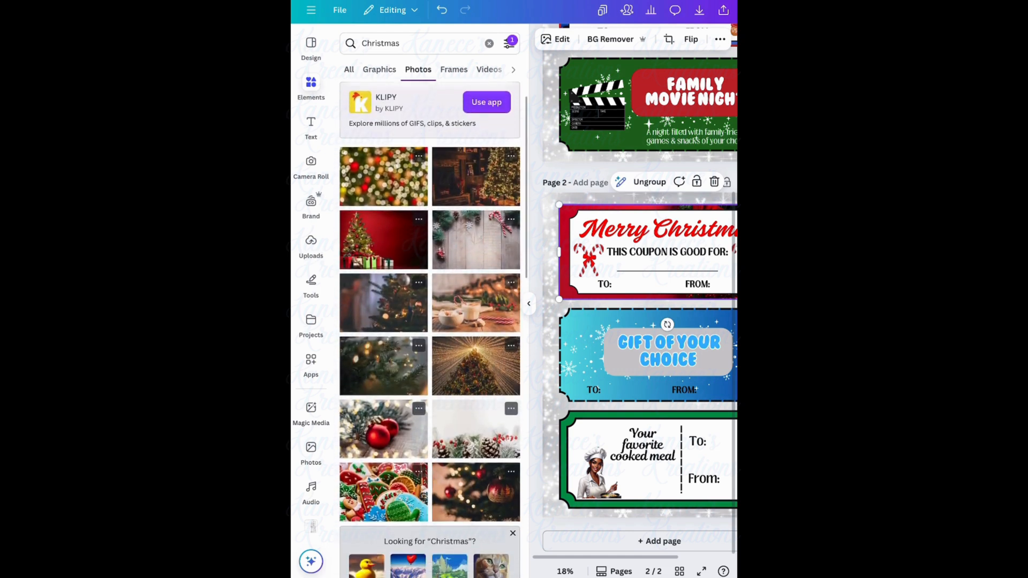
{"action": "left_click", "coordinate": [475, 366]}
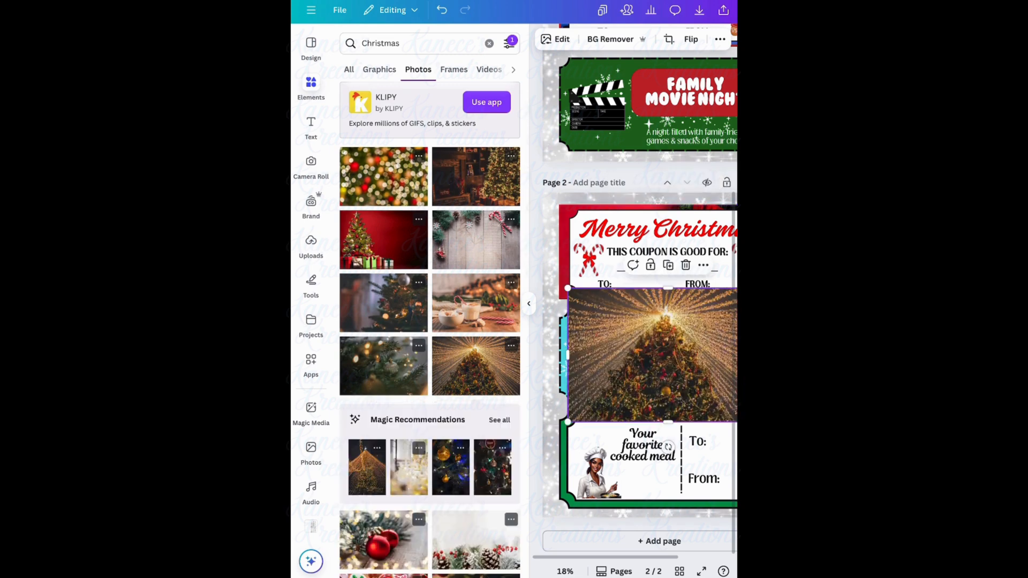
{"action": "left_click", "coordinate": [528, 304]}
{"action": "left_click_drag", "start_coordinate": [534, 355], "coordinate": [525, 272]}
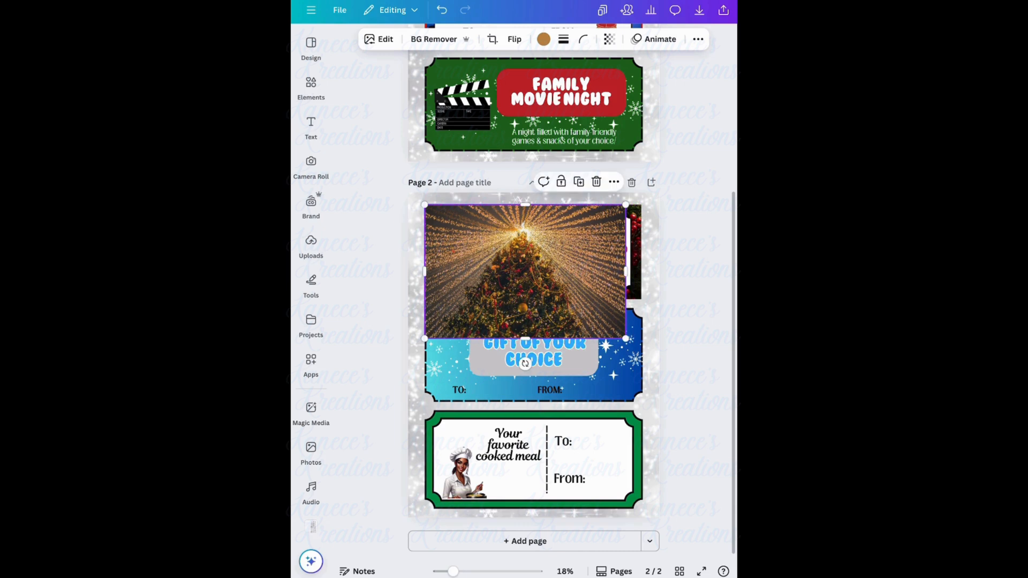
{"action": "left_click_drag", "start_coordinate": [625, 271], "coordinate": [641, 270]}
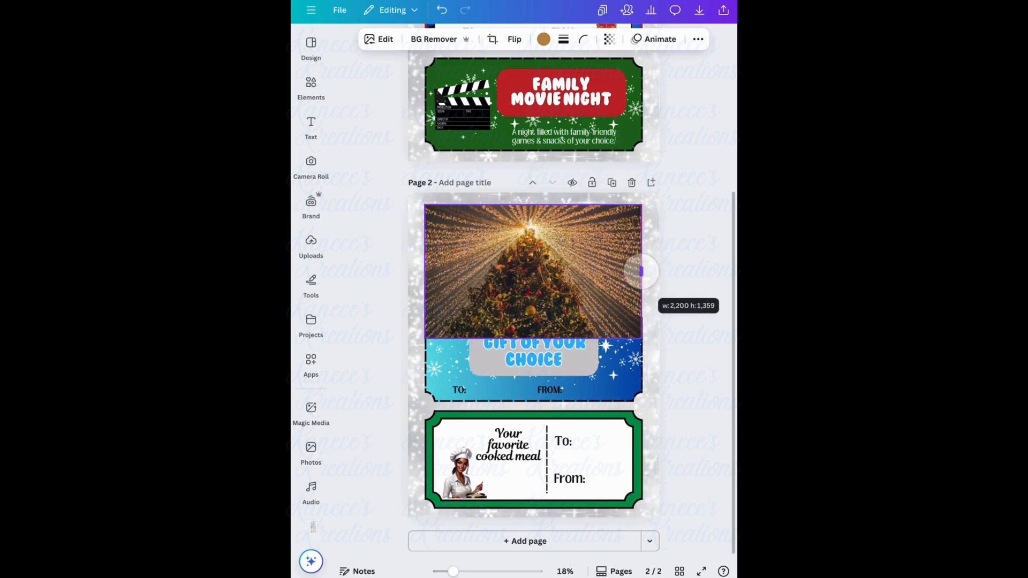
{"action": "left_click_drag", "start_coordinate": [533, 339], "coordinate": [533, 300]}
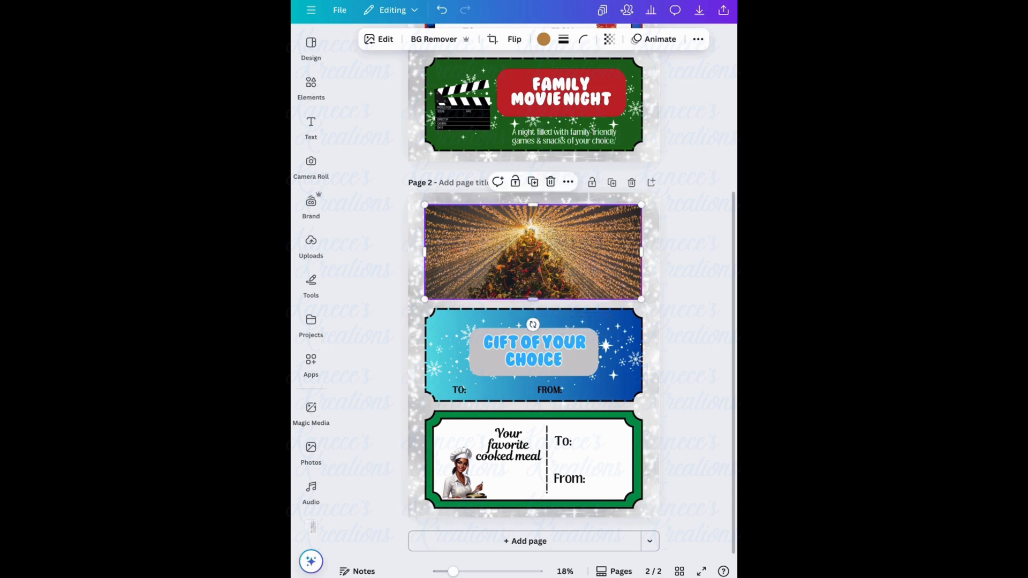
Step: Send the Christmas tree photo to the back and delete the old red background picture from the Merry Christmas coupon
{"action": "left_click", "coordinate": [698, 39]}
{"action": "left_click", "coordinate": [661, 62]}
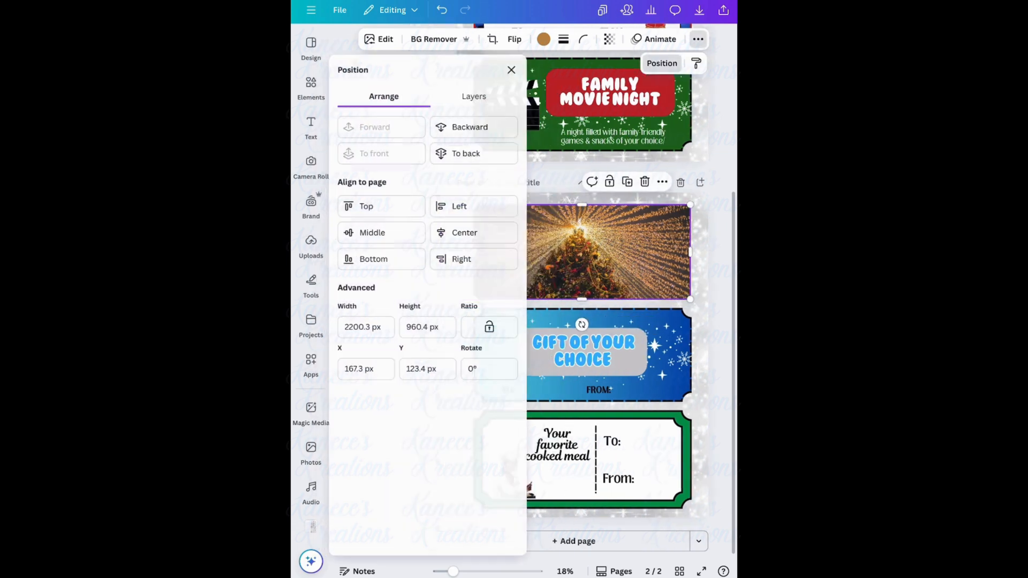
{"action": "left_click", "coordinate": [476, 153]}
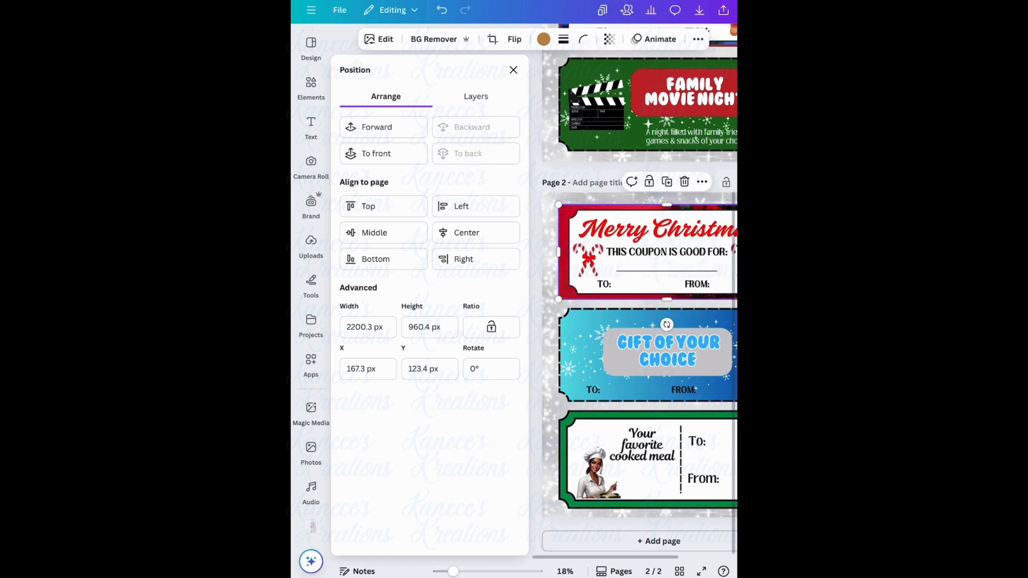
{"action": "left_click", "coordinate": [513, 70]}
{"action": "left_click", "coordinate": [703, 257]}
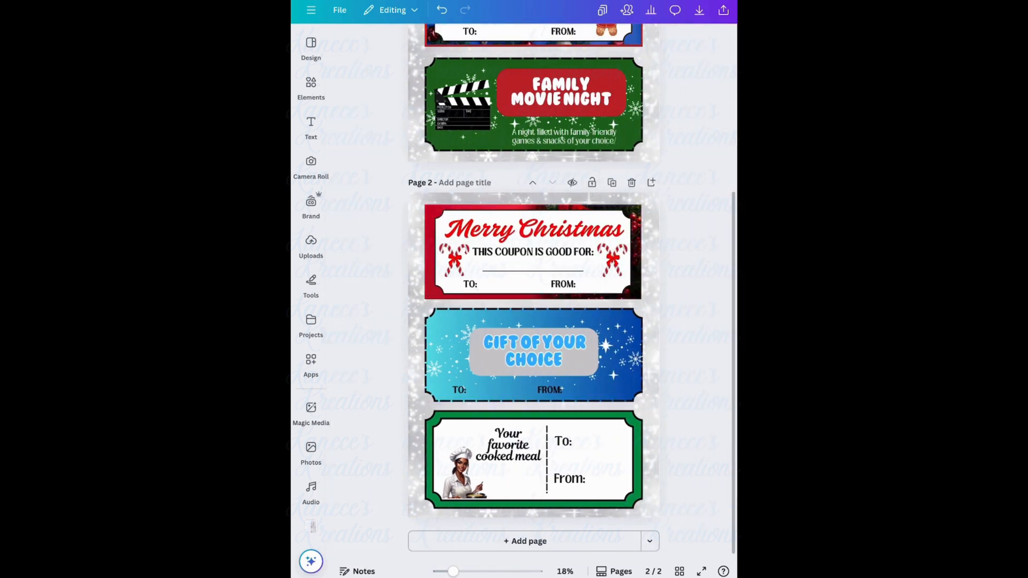
{"action": "left_click", "coordinate": [533, 251]}
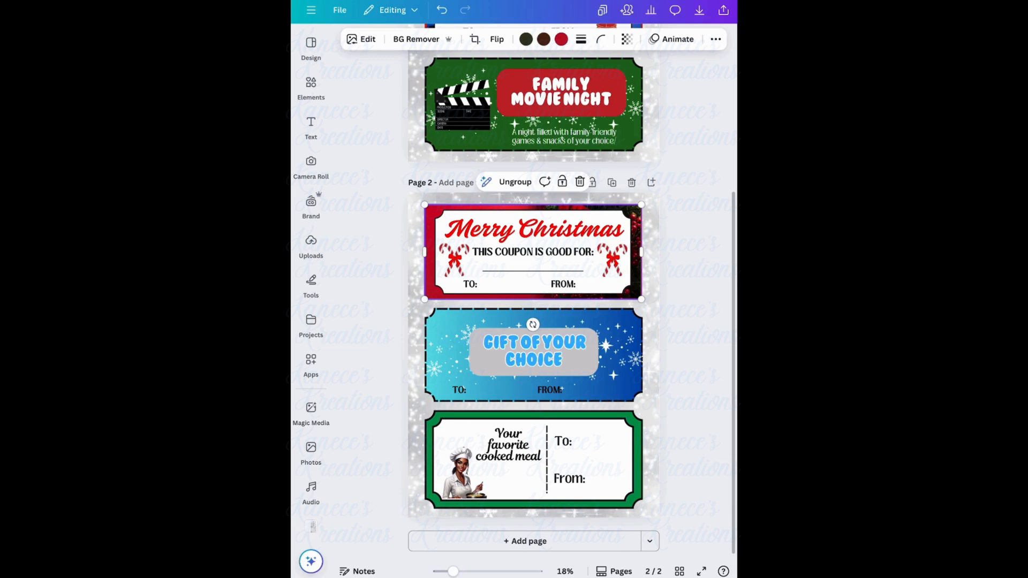
{"action": "left_click", "coordinate": [580, 182]}
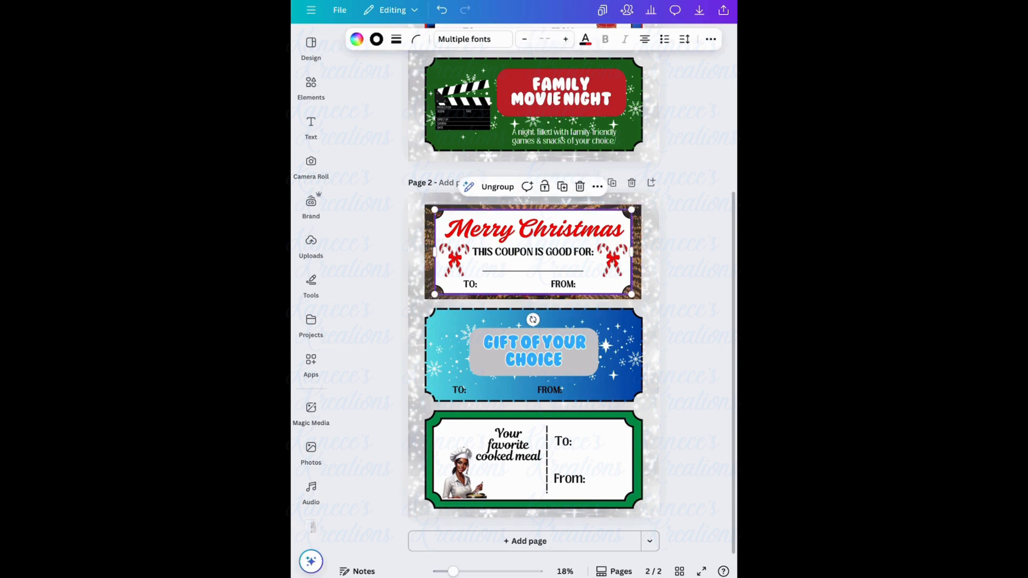
Step: Recolor the page 2 coupon's "Merry Christmas" title with the golden brown taken from the tree photo
{"action": "left_click", "coordinate": [534, 229]}
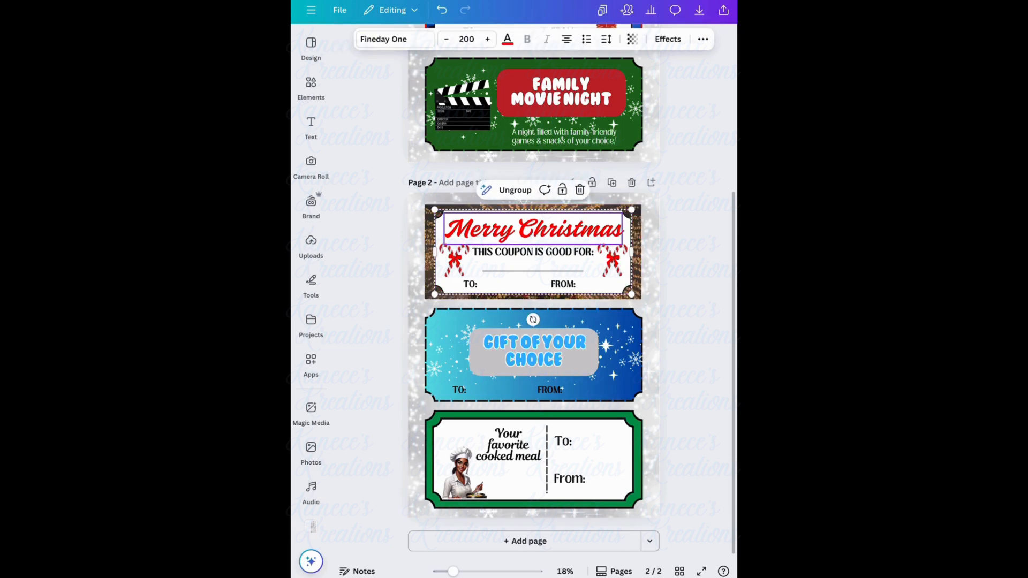
{"action": "left_click", "coordinate": [508, 38]}
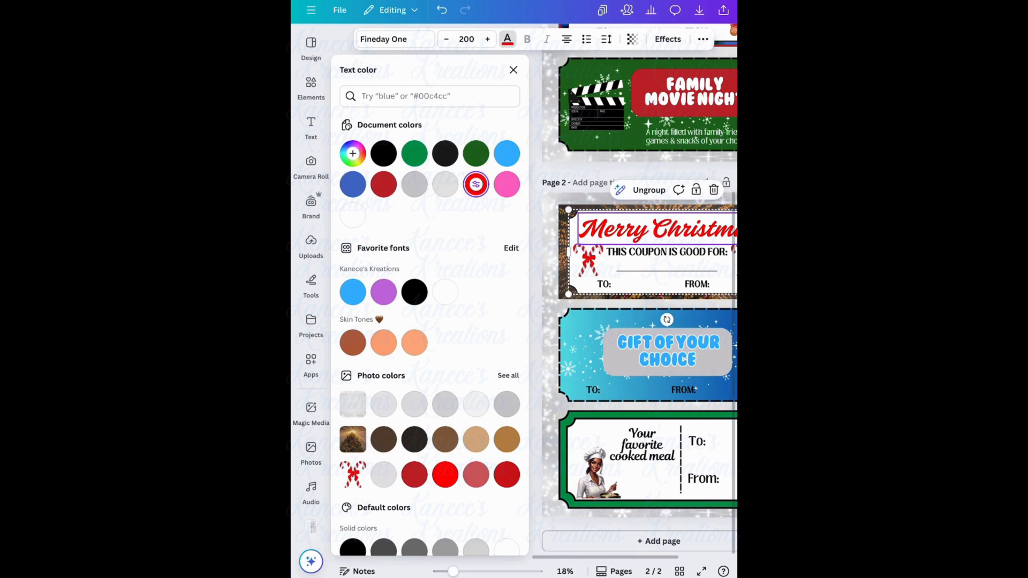
{"action": "left_click", "coordinate": [445, 439]}
{"action": "left_click", "coordinate": [507, 440]}
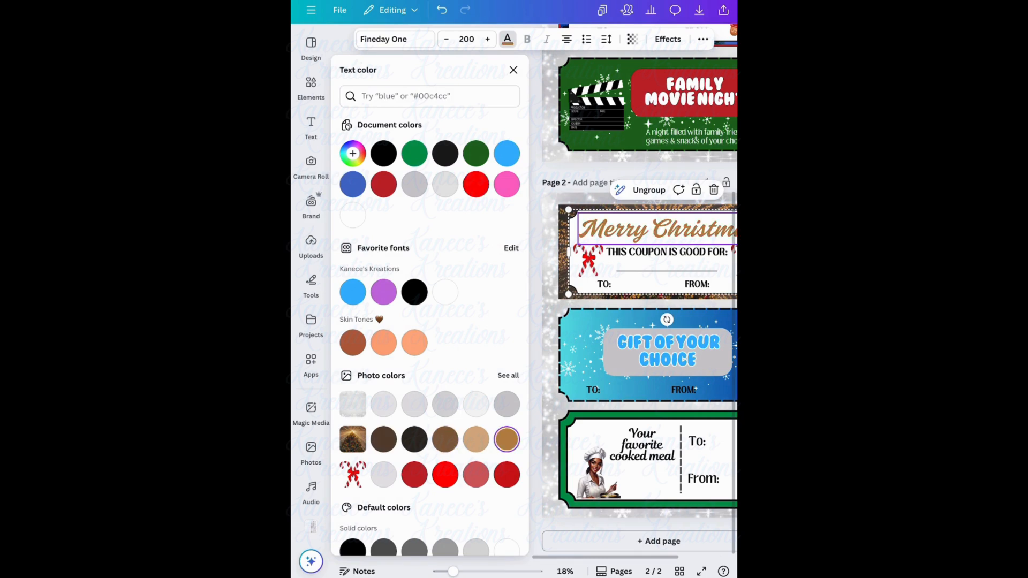
Step: Delete both candy cane graphics from the page 2 Merry Christmas coupon
{"action": "left_click", "coordinate": [589, 260]}
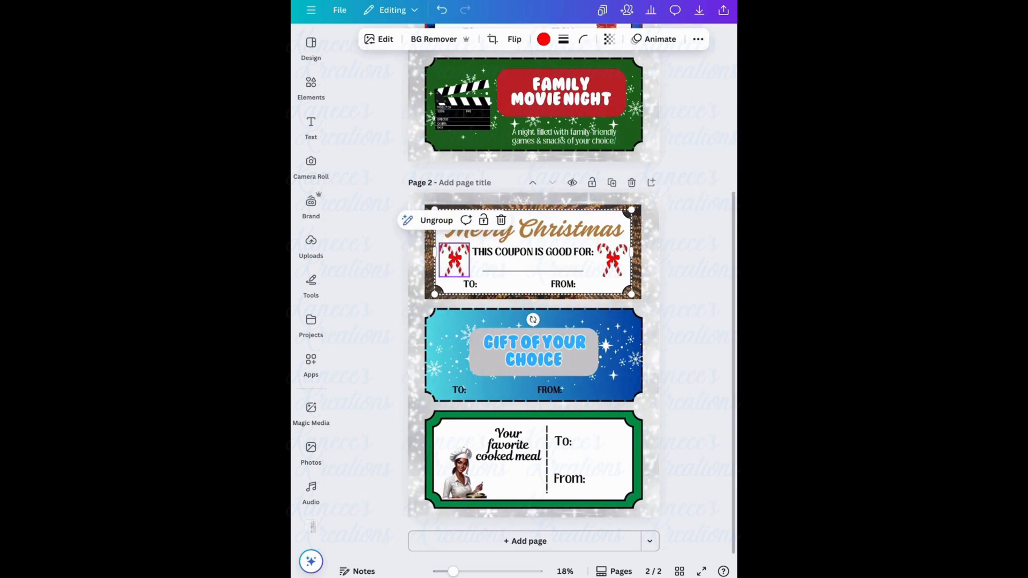
{"action": "left_click", "coordinate": [501, 220]}
{"action": "left_click", "coordinate": [613, 261]}
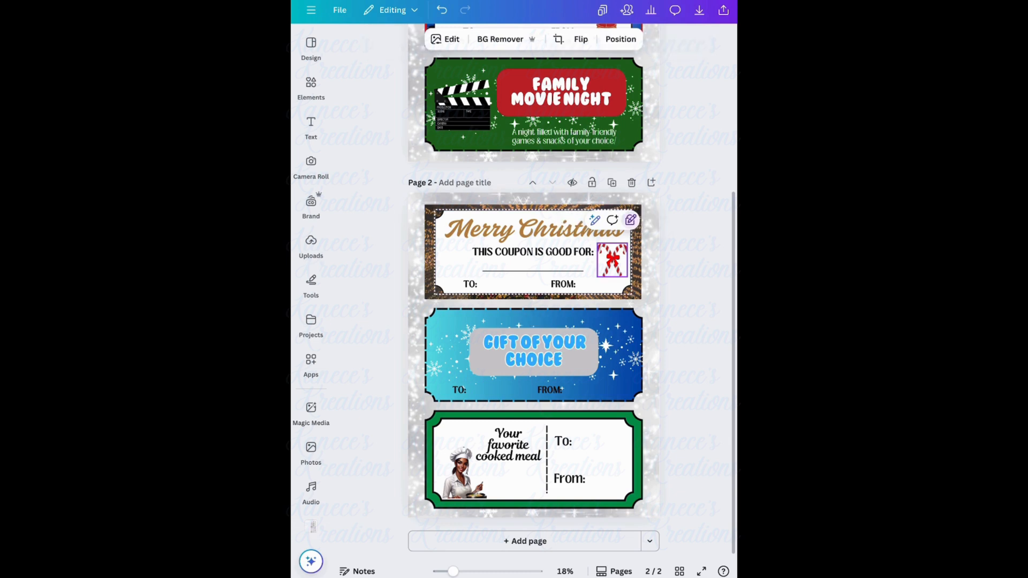
{"action": "left_click", "coordinate": [631, 220]}
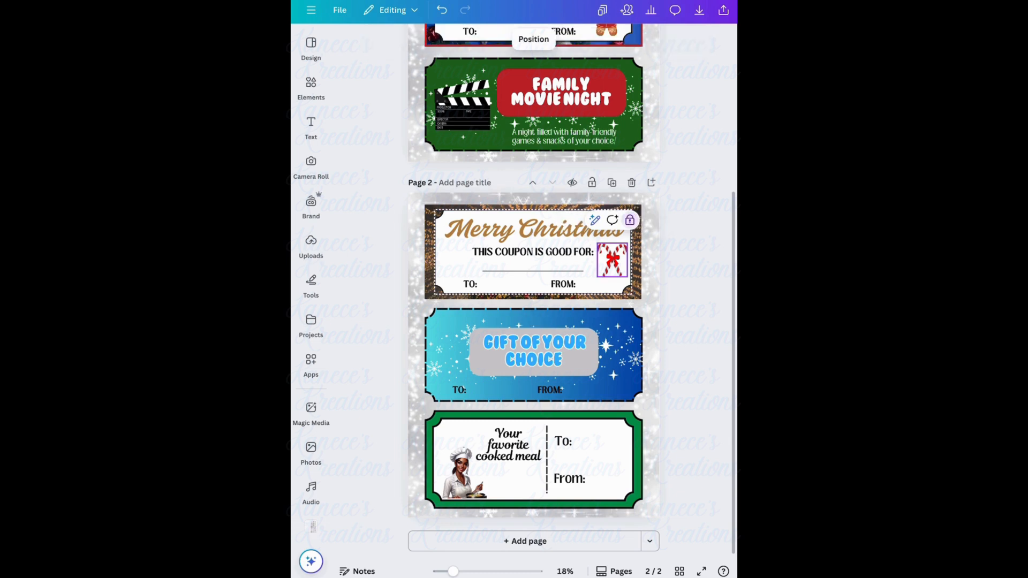
{"action": "left_click", "coordinate": [631, 220]}
{"action": "left_click", "coordinate": [662, 220]}
Step: Ungroup the text, line and frame of the page 2 Merry Christmas coupon so each can be moved separately
{"action": "left_click", "coordinate": [533, 252]}
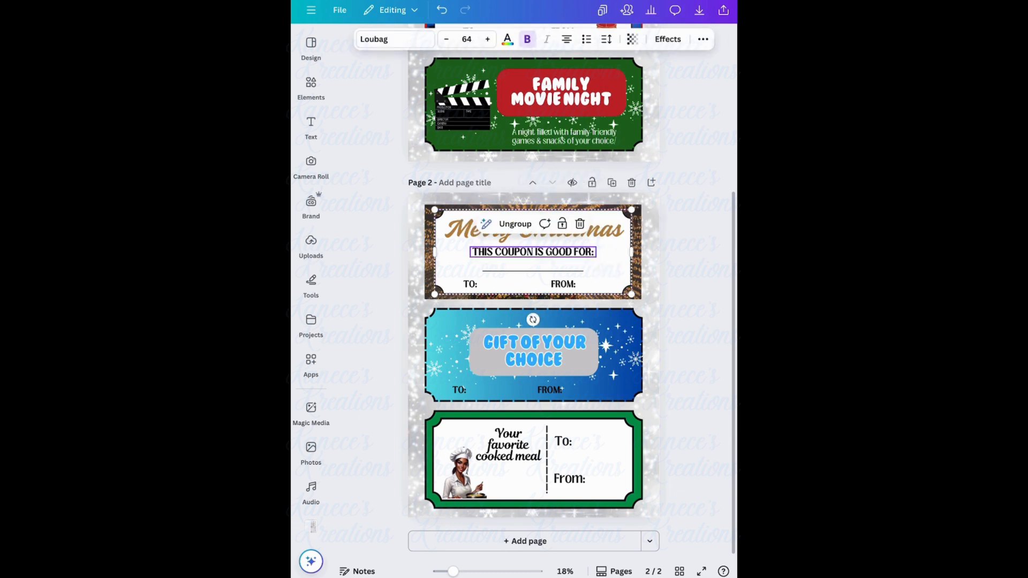
{"action": "mouse_move", "coordinate": [533, 251]}
{"action": "left_mouse_down"}
{"action": "mouse_move", "coordinate": [519, 246]}
{"action": "mouse_move", "coordinate": [534, 251]}
{"action": "left_mouse_up"}
{"action": "key", "text": "ctrl+z"}
{"action": "key", "text": "ctrl+z"}
{"action": "key", "text": "ctrl+z"}
{"action": "left_click", "coordinate": [515, 224]}
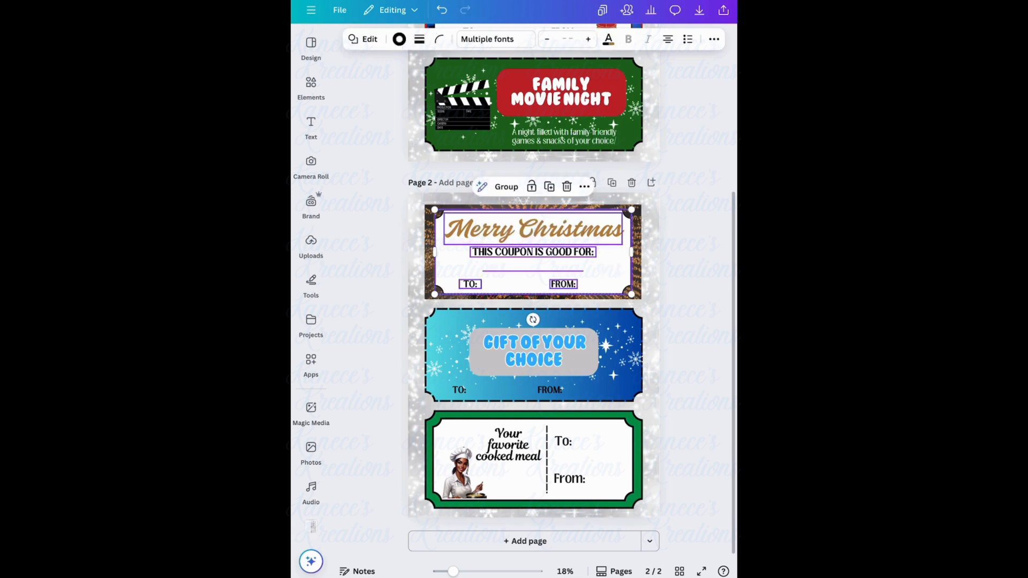
{"action": "left_click", "coordinate": [696, 257]}
Step: Shift "THIS COUPON IS GOOD FOR:" and its line left, stack "TO:" above "FROM:" at the coupon's right side, and raise the title slightly
{"action": "left_click", "coordinate": [533, 252]}
{"action": "left_click_drag", "start_coordinate": [533, 252], "coordinate": [592, 244]}
{"action": "left_click", "coordinate": [533, 271]}
{"action": "left_click", "coordinate": [470, 284]}
{"action": "left_click", "coordinate": [552, 282]}
{"action": "left_click_drag", "start_coordinate": [550, 280], "coordinate": [534, 223]}
{"action": "left_click", "coordinate": [592, 244]}
{"action": "key", "text": "Escape"}
{"action": "left_click", "coordinate": [533, 229]}
{"action": "key", "text": "Escape"}
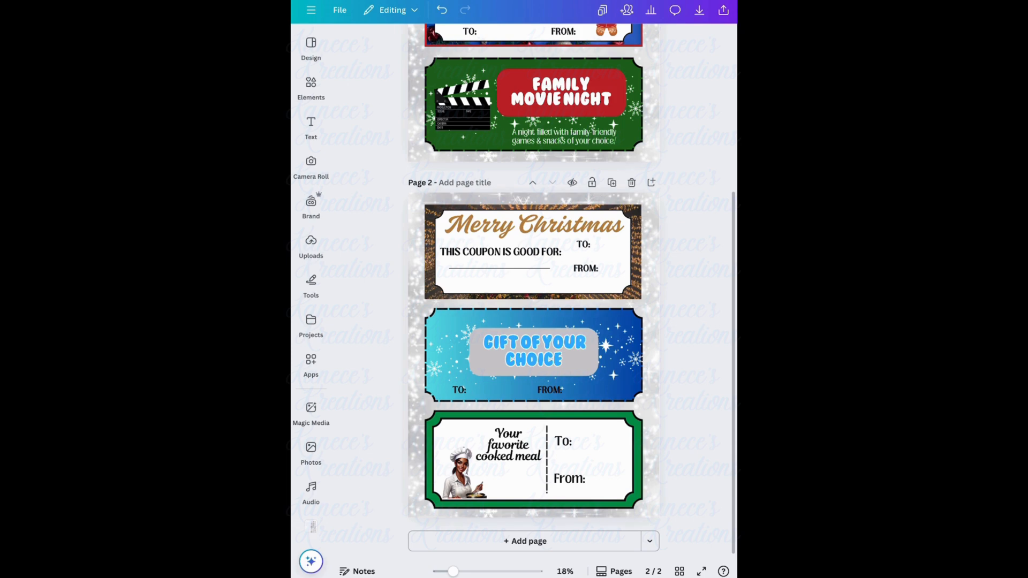
{"action": "scroll", "coordinate": [534, 292], "scroll_direction": "up", "scroll_amount": 5}
{"action": "scroll", "coordinate": [533, 292], "scroll_direction": "down", "scroll_amount": 2}
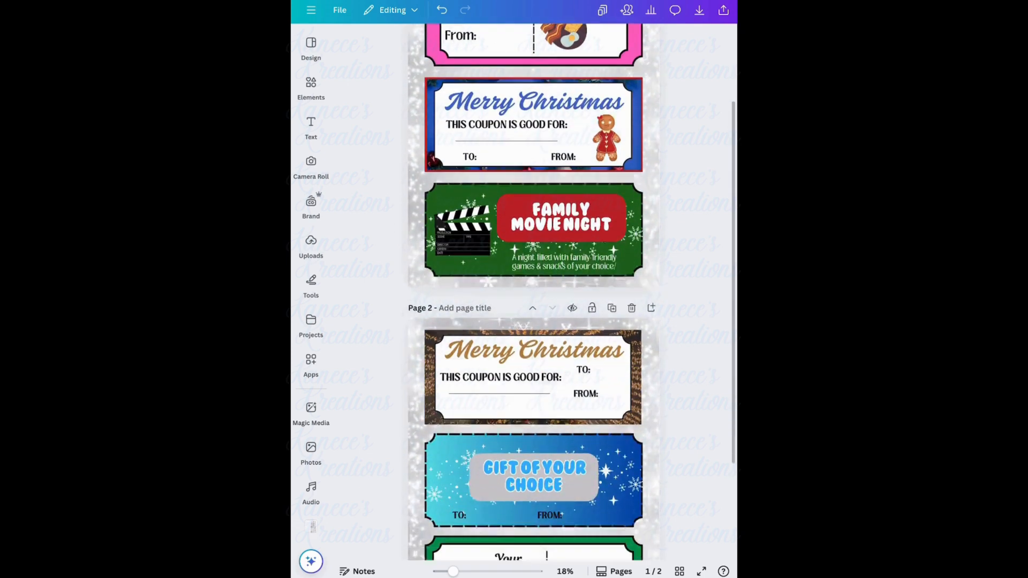
{"action": "scroll", "coordinate": [534, 292], "scroll_direction": "down", "scroll_amount": 3}
{"action": "scroll", "coordinate": [533, 291], "scroll_direction": "up", "scroll_amount": 5}
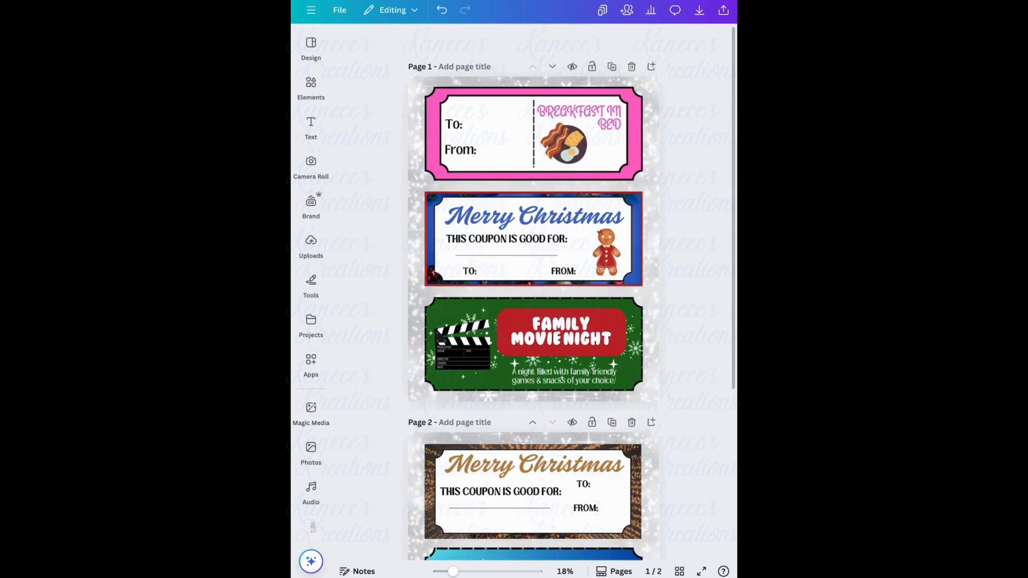
{"action": "scroll", "coordinate": [534, 292], "scroll_direction": "down", "scroll_amount": 5}
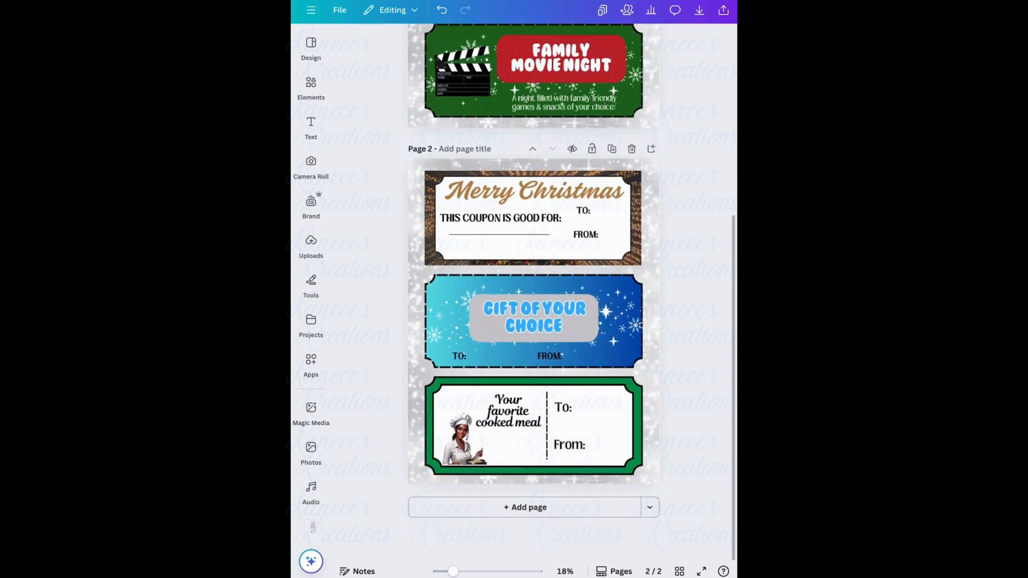
Step: Fill the "Gift of Your Choice" coupon's background with the default purple-to-orange gradient
{"action": "left_click", "coordinate": [616, 355]}
{"action": "left_click", "coordinate": [595, 396]}
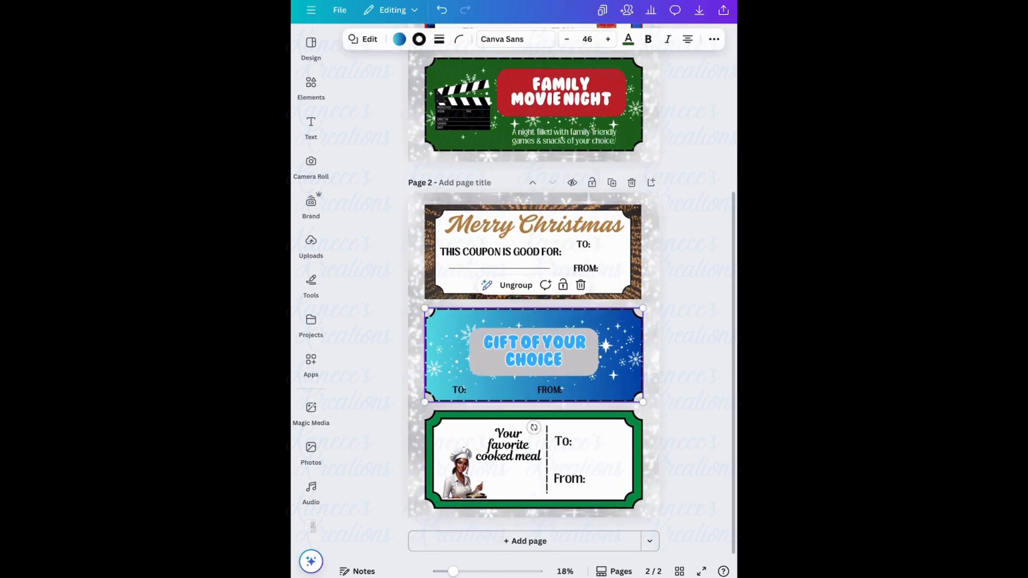
{"action": "left_click", "coordinate": [399, 39]}
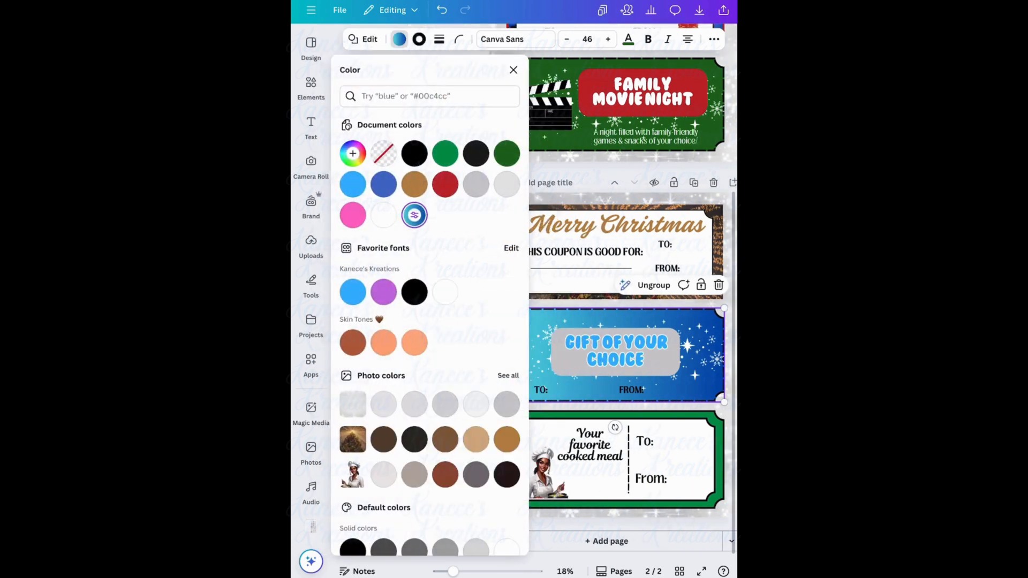
{"action": "scroll", "coordinate": [428, 321], "scroll_direction": "down", "scroll_amount": 5}
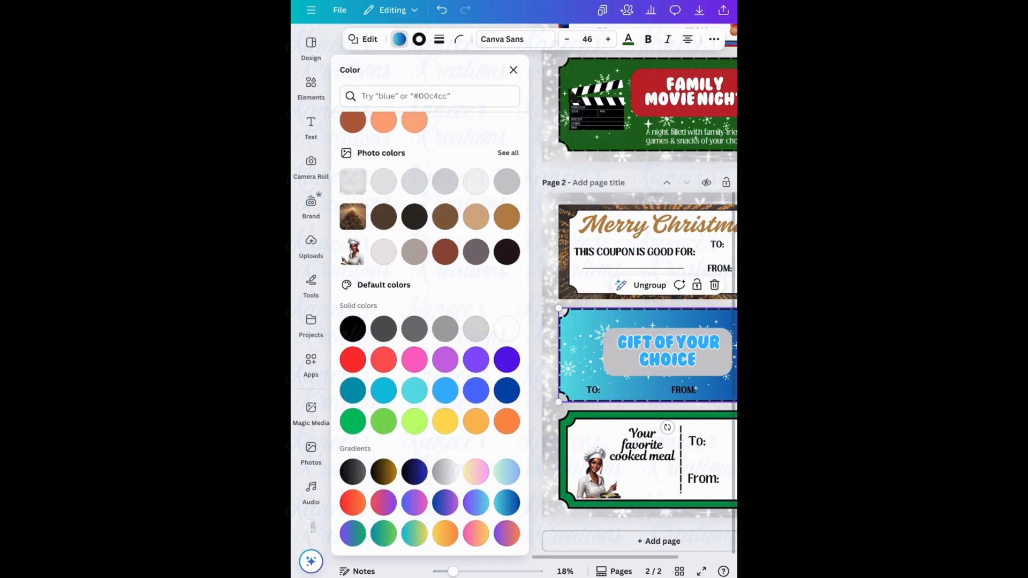
{"action": "left_click", "coordinate": [476, 471]}
{"action": "left_click", "coordinate": [507, 533]}
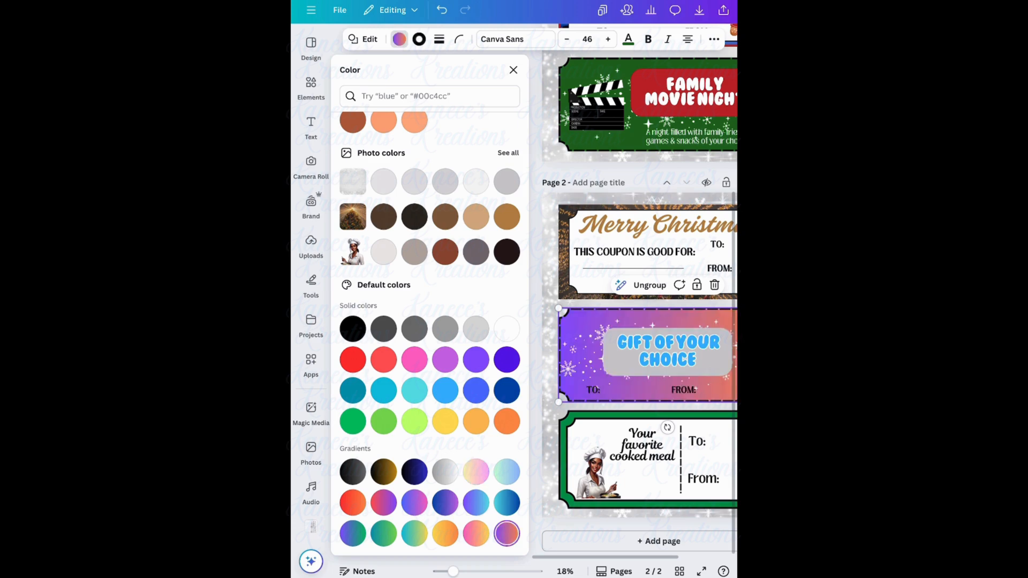
{"action": "scroll", "coordinate": [429, 332], "scroll_direction": "up", "scroll_amount": 7}
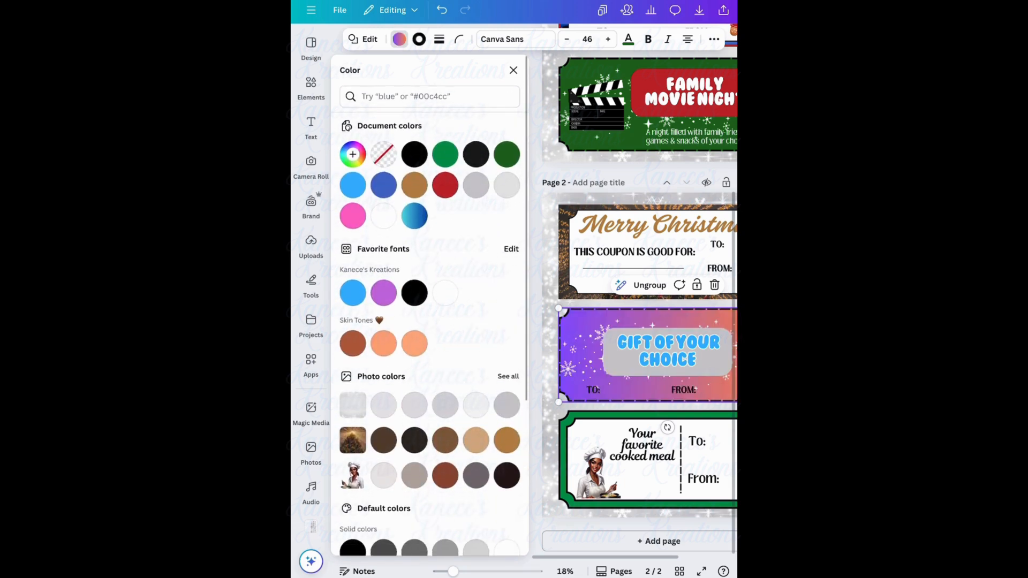
{"action": "left_click", "coordinate": [513, 70]}
Step: Try the other gradient styles on the "Gift of Your Choice" coupon and settle on the radial one
{"action": "left_click", "coordinate": [399, 39]}
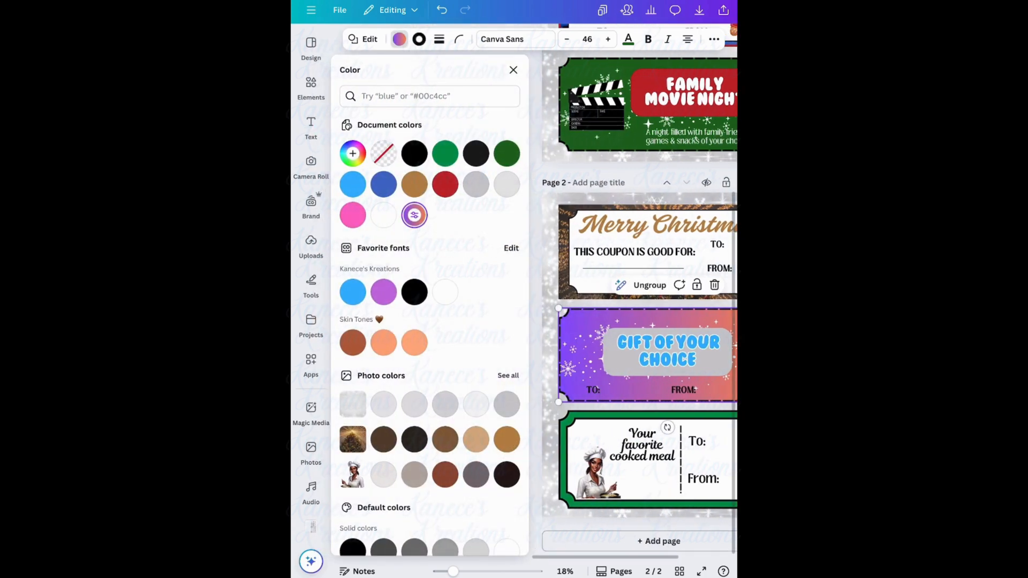
{"action": "left_click", "coordinate": [352, 153]}
{"action": "left_click", "coordinate": [393, 283]}
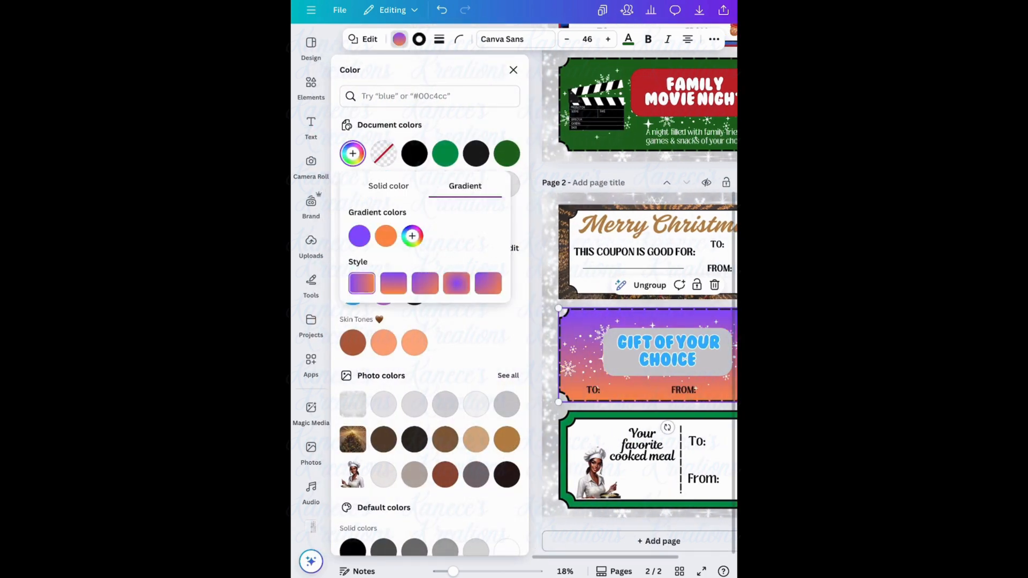
{"action": "left_click", "coordinate": [425, 283]}
{"action": "left_click", "coordinate": [456, 283]}
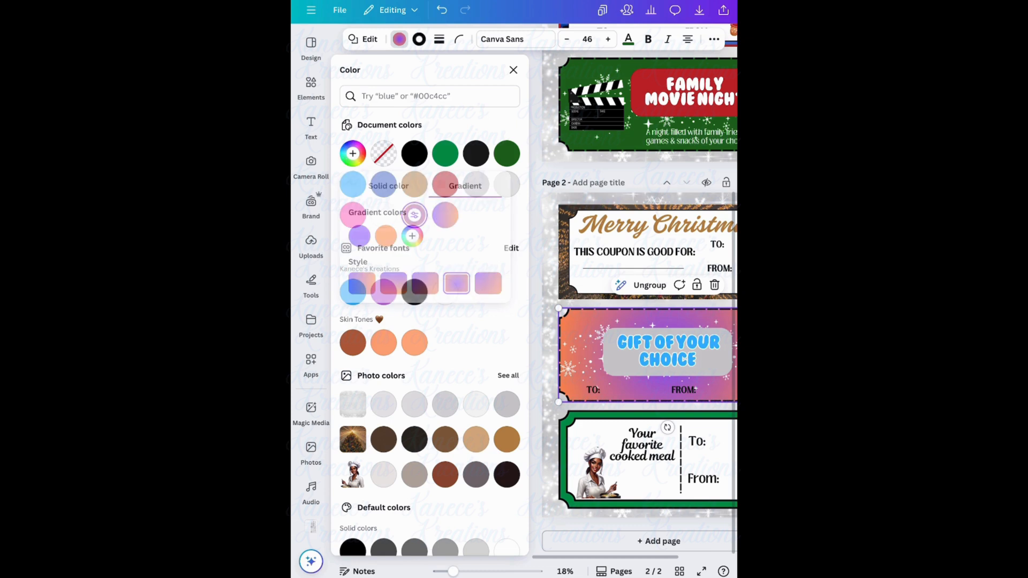
{"action": "left_click", "coordinate": [352, 153]}
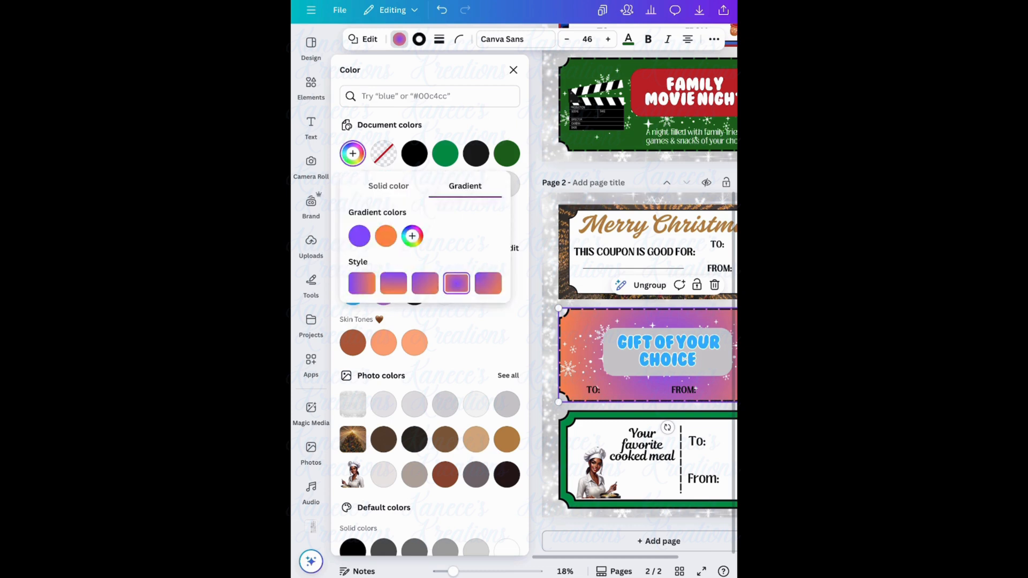
{"action": "left_click", "coordinate": [488, 283]}
{"action": "left_click", "coordinate": [456, 283]}
Step: Try red #FF0000 in place of the gradient's purple, and try a solid dark green fill on the coupon
{"action": "left_click", "coordinate": [360, 235]}
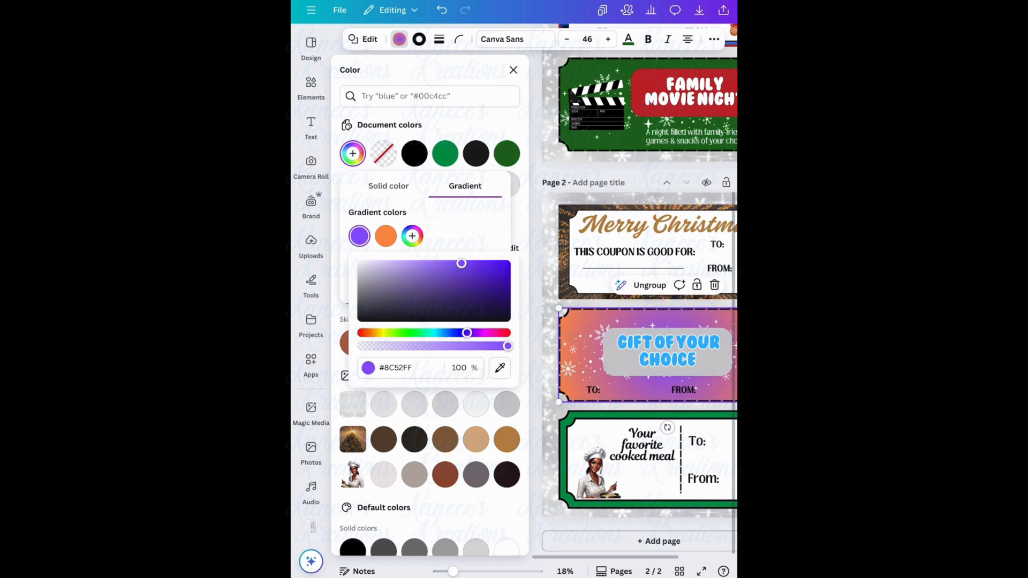
{"action": "left_click_drag", "start_coordinate": [467, 333], "coordinate": [508, 333]}
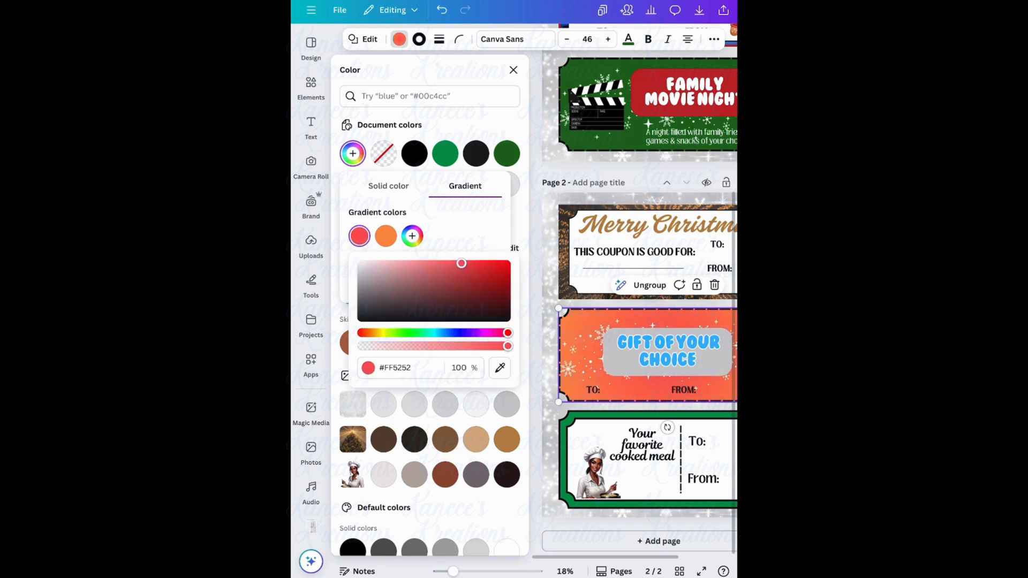
{"action": "left_click_drag", "start_coordinate": [462, 264], "coordinate": [508, 264]}
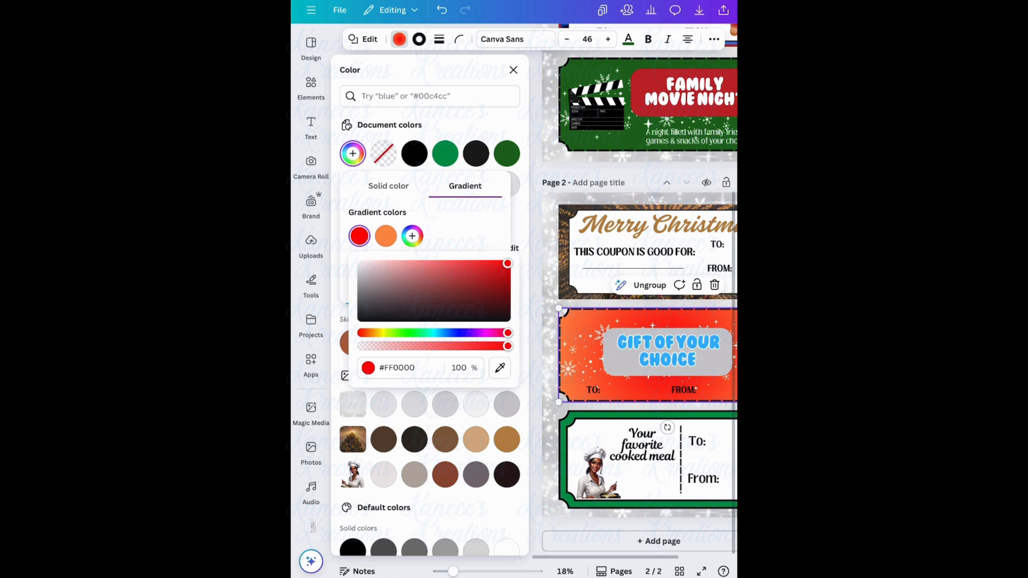
{"action": "left_click", "coordinate": [385, 237]}
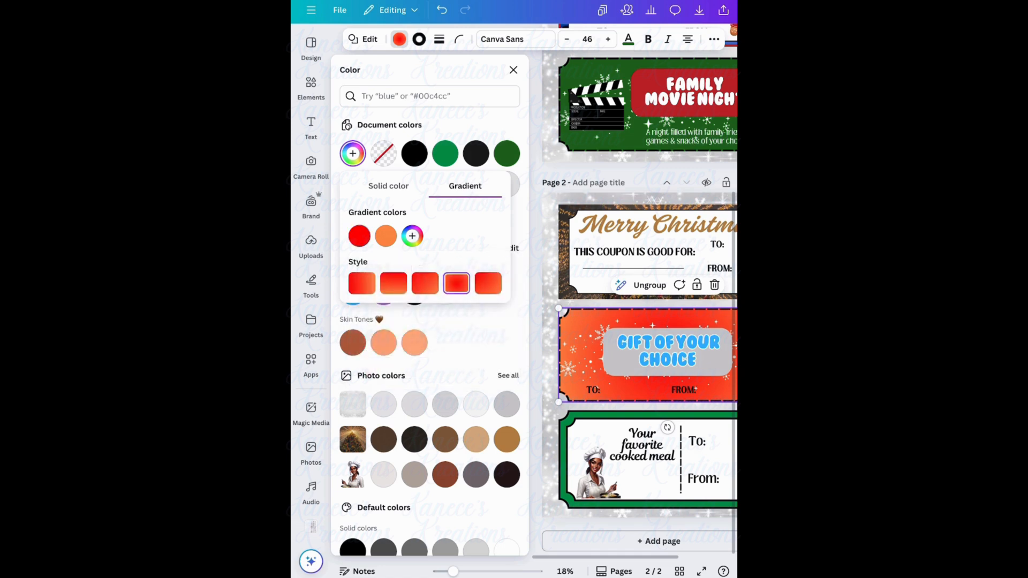
{"action": "left_click", "coordinate": [386, 236]}
{"action": "key", "text": "Escape"}
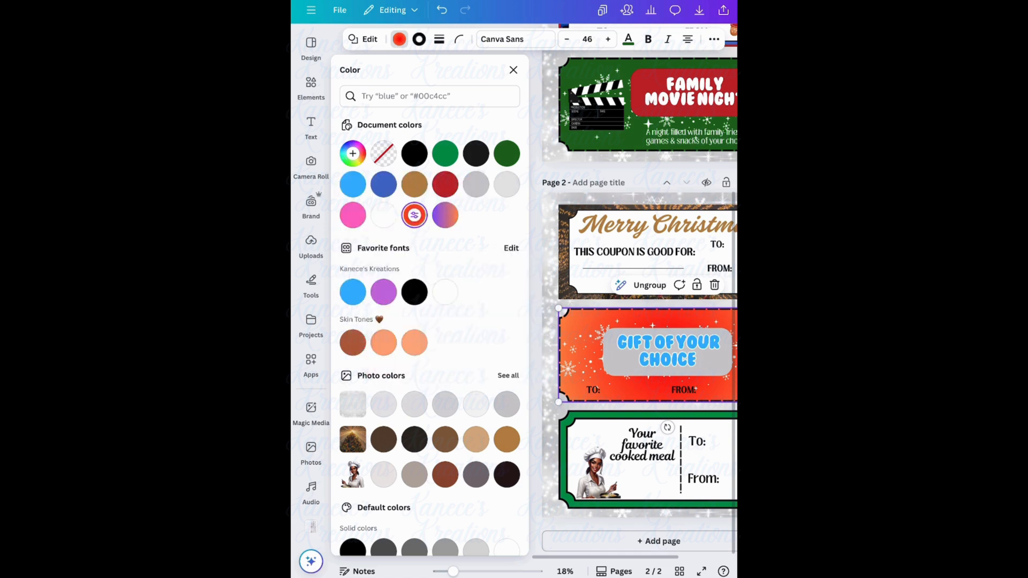
{"action": "left_click", "coordinate": [506, 153]}
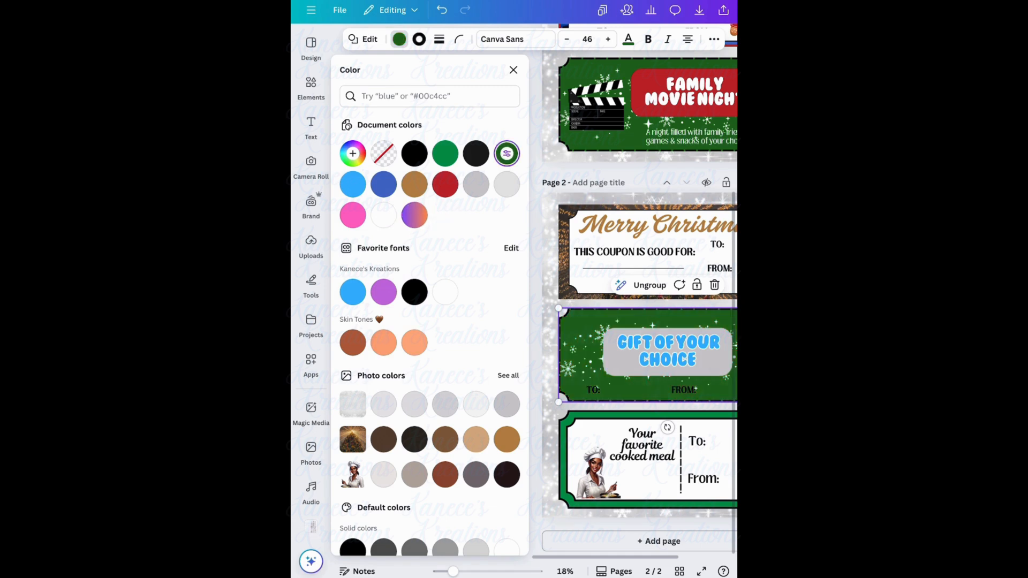
Step: Reapply the purple-to-orange gradient to the "Gift of Your Choice" coupon and change its purple to red #FF0000
{"action": "left_click", "coordinate": [414, 215]}
{"action": "left_click", "coordinate": [353, 154]}
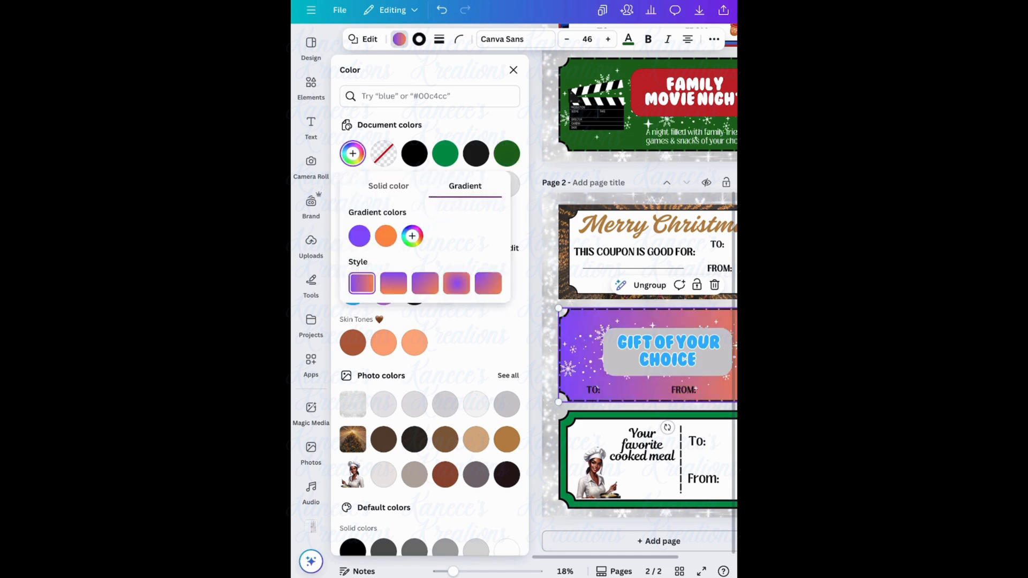
{"action": "left_click", "coordinate": [359, 236]}
{"action": "left_click_drag", "start_coordinate": [467, 332], "coordinate": [508, 333]}
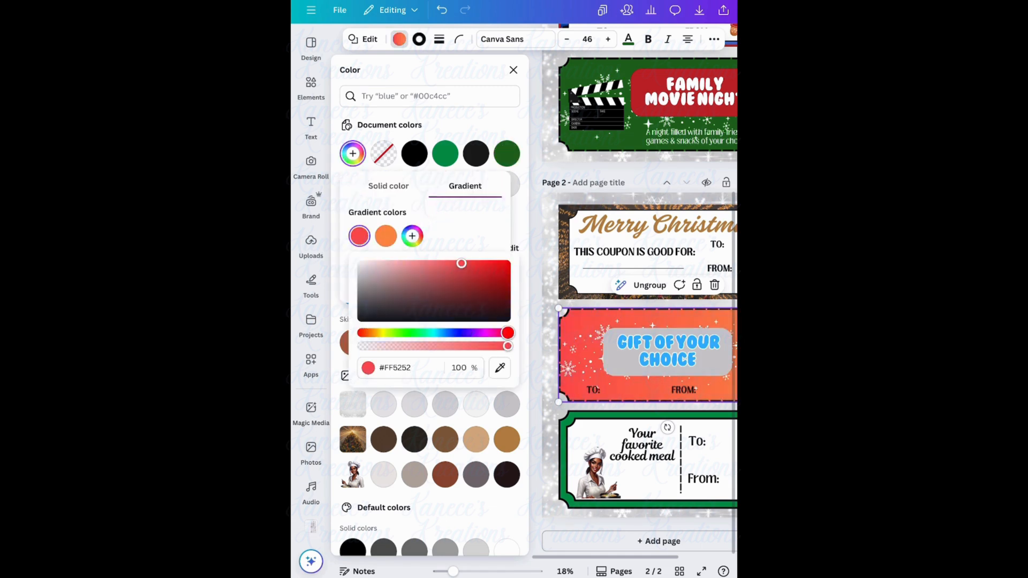
{"action": "left_click_drag", "start_coordinate": [461, 263], "coordinate": [508, 263]}
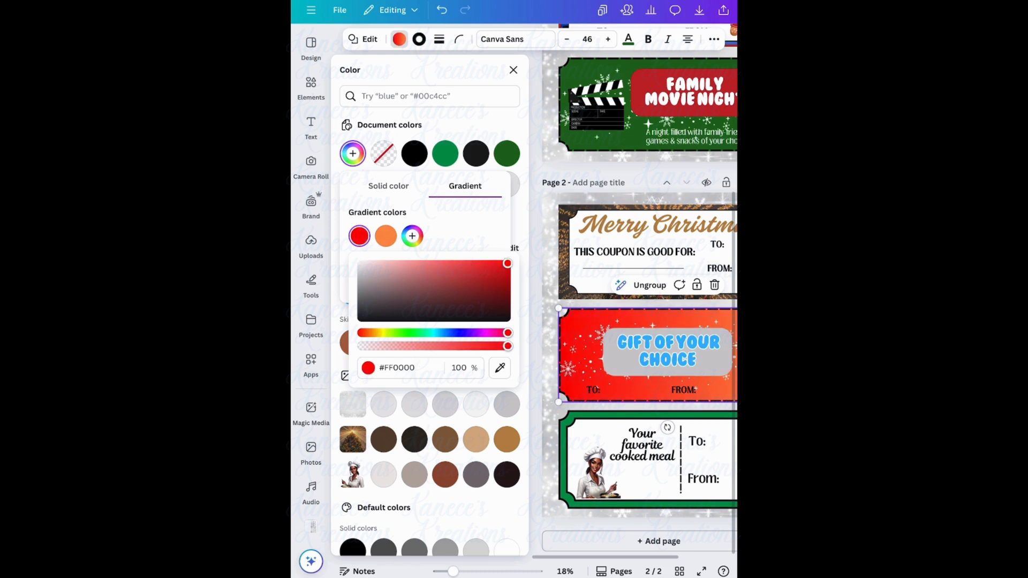
{"action": "left_click", "coordinate": [465, 233]}
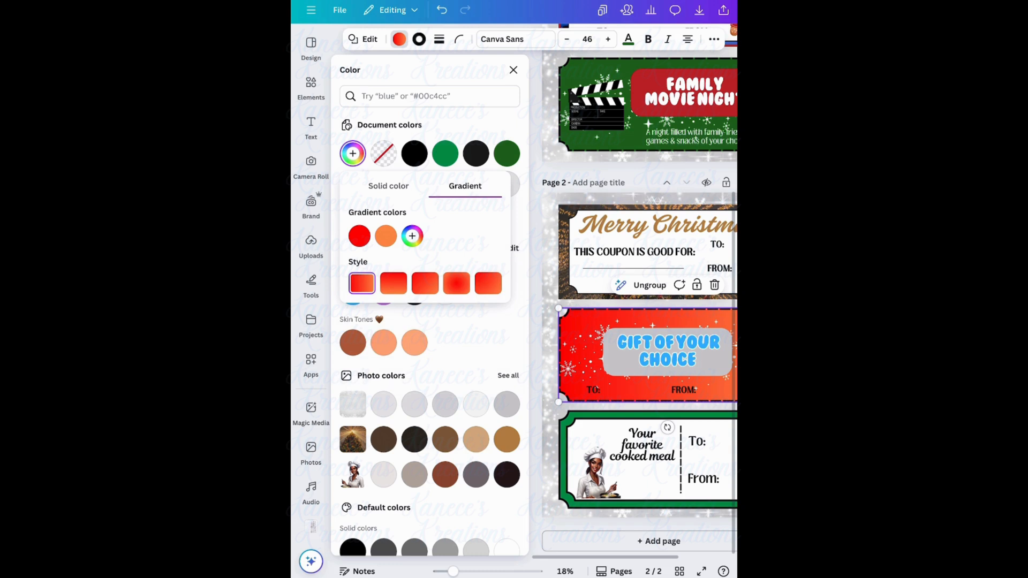
Step: Change the orange in the "Gift of Your Choice" coupon's gradient to light green #A2FF86
{"action": "left_click", "coordinate": [386, 237]}
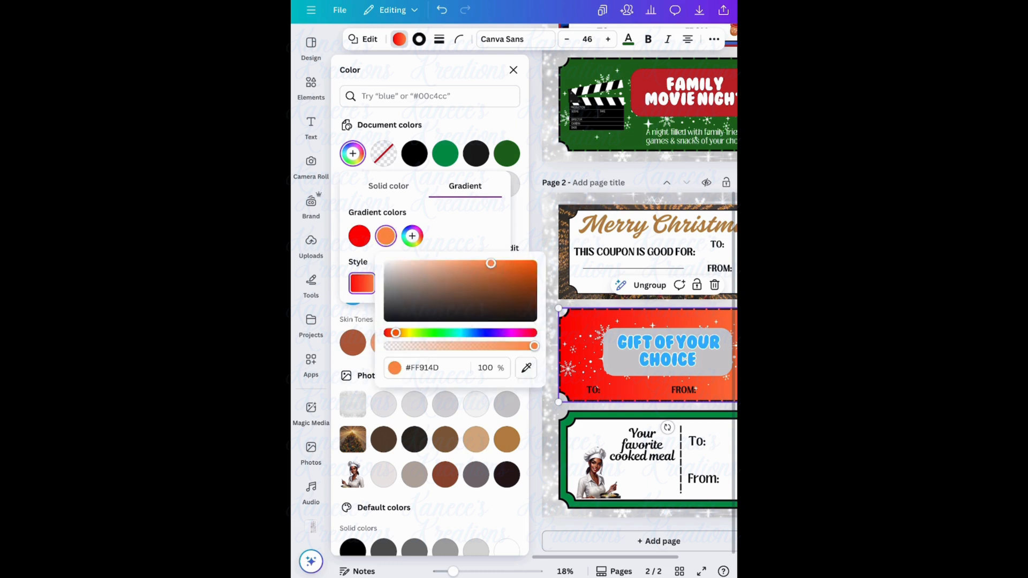
{"action": "left_click_drag", "start_coordinate": [396, 333], "coordinate": [430, 333]}
{"action": "left_click_drag", "start_coordinate": [491, 264], "coordinate": [456, 263]}
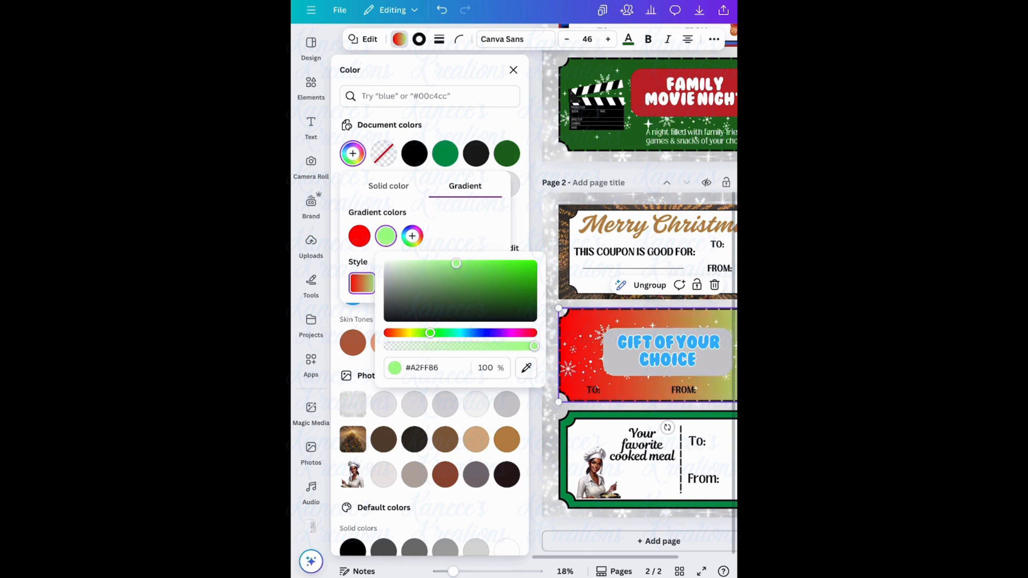
{"action": "key", "text": "Escape"}
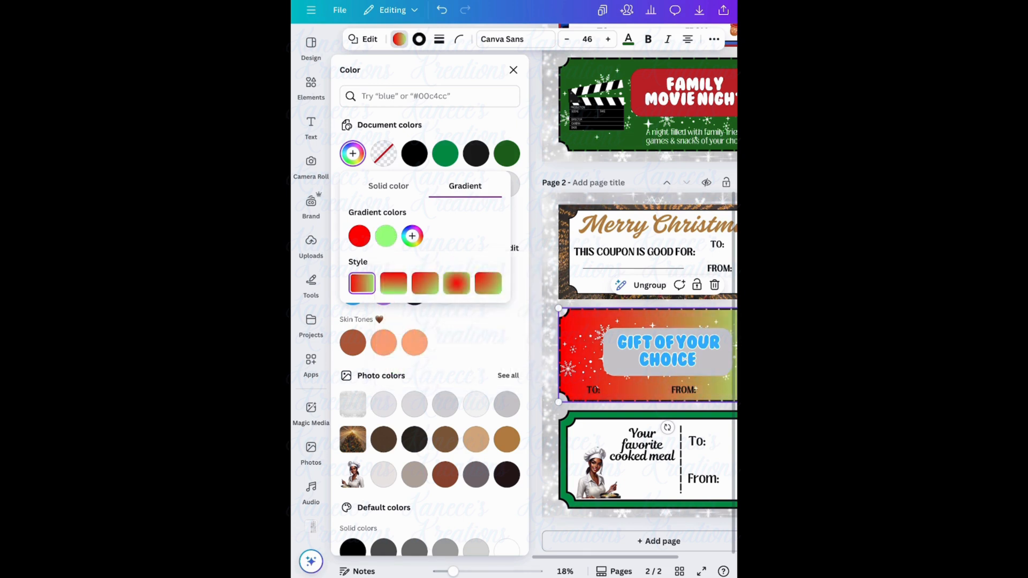
Step: Replace the gradient's red with the blue #38B6FF sampled from the "Gift of Your Choice" title
{"action": "left_click", "coordinate": [360, 237]}
{"action": "left_click_drag", "start_coordinate": [360, 333], "coordinate": [434, 333]}
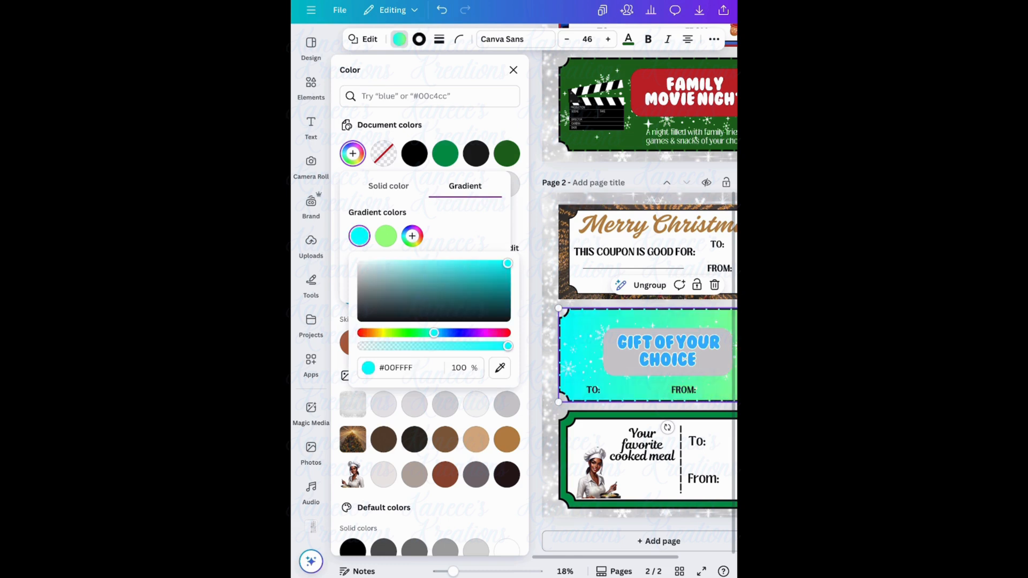
{"action": "left_click", "coordinate": [500, 368]}
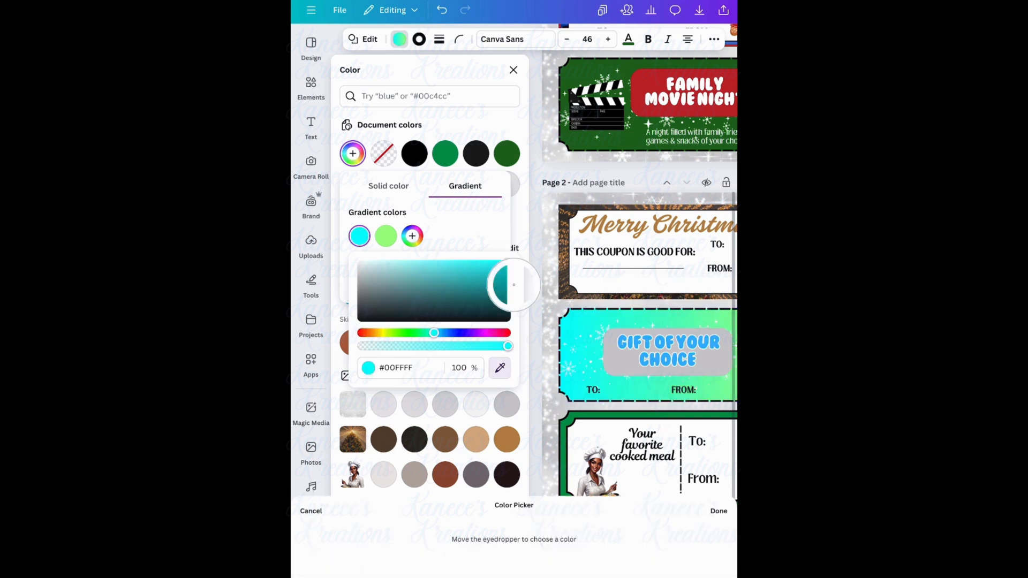
{"action": "left_click_drag", "start_coordinate": [514, 285], "coordinate": [620, 342]}
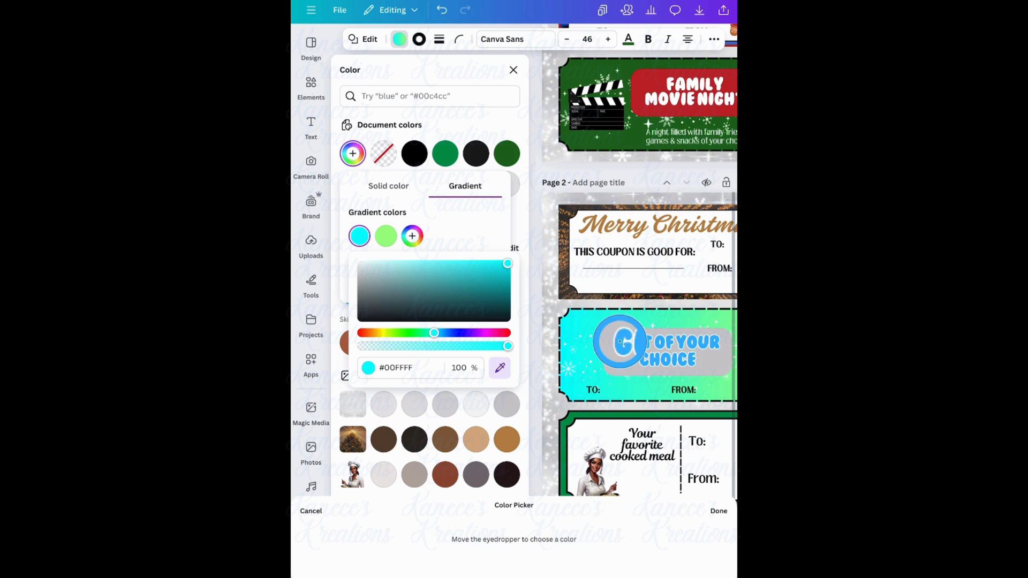
{"action": "left_click", "coordinate": [719, 511]}
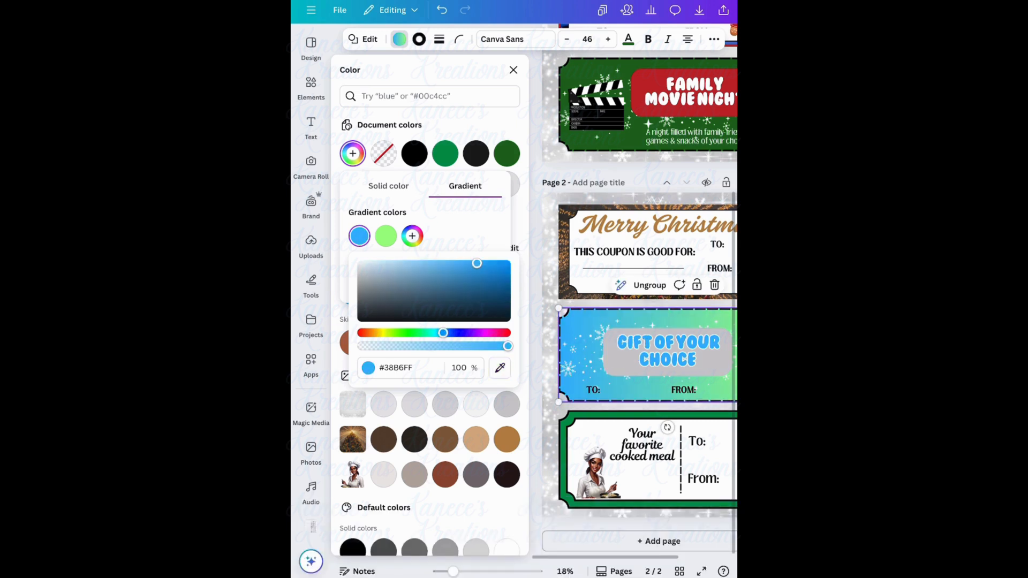
{"action": "left_click", "coordinate": [359, 236]}
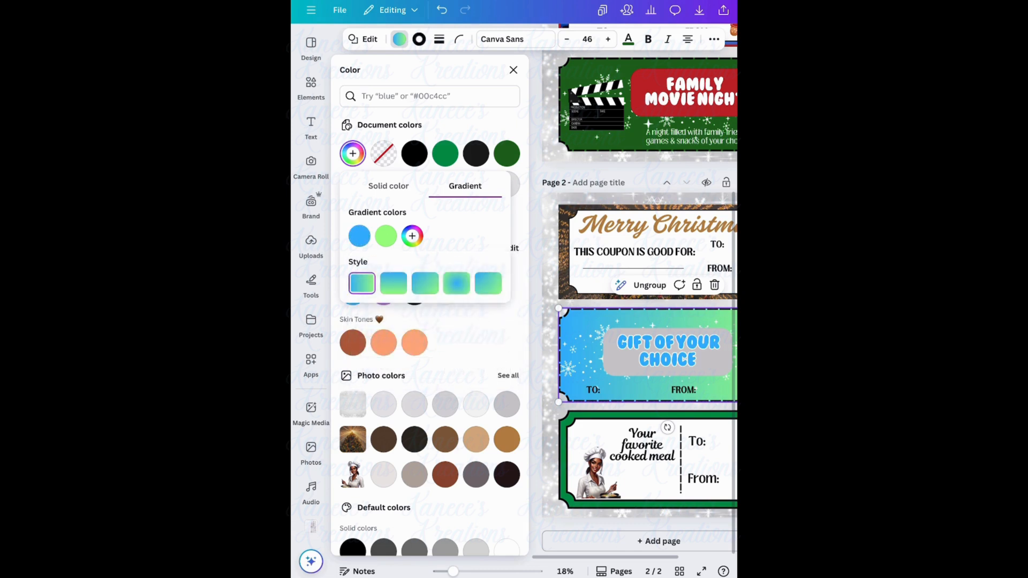
{"action": "left_click", "coordinate": [474, 343]}
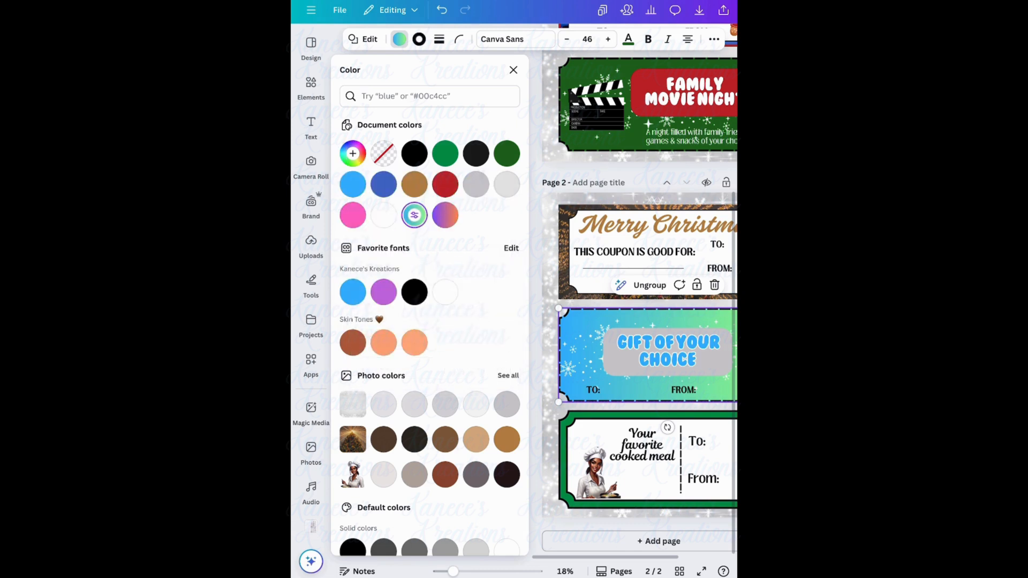
{"action": "left_click", "coordinate": [514, 71]}
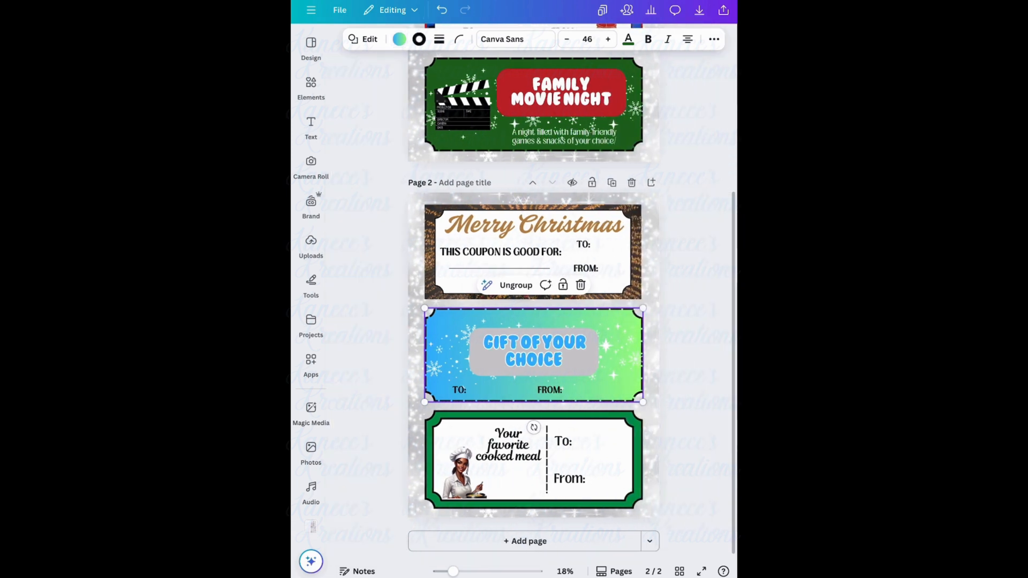
Step: Ungroup the "Your favorite cooked meal" coupon so its elements can be moved separately
{"action": "left_click", "coordinate": [508, 445]}
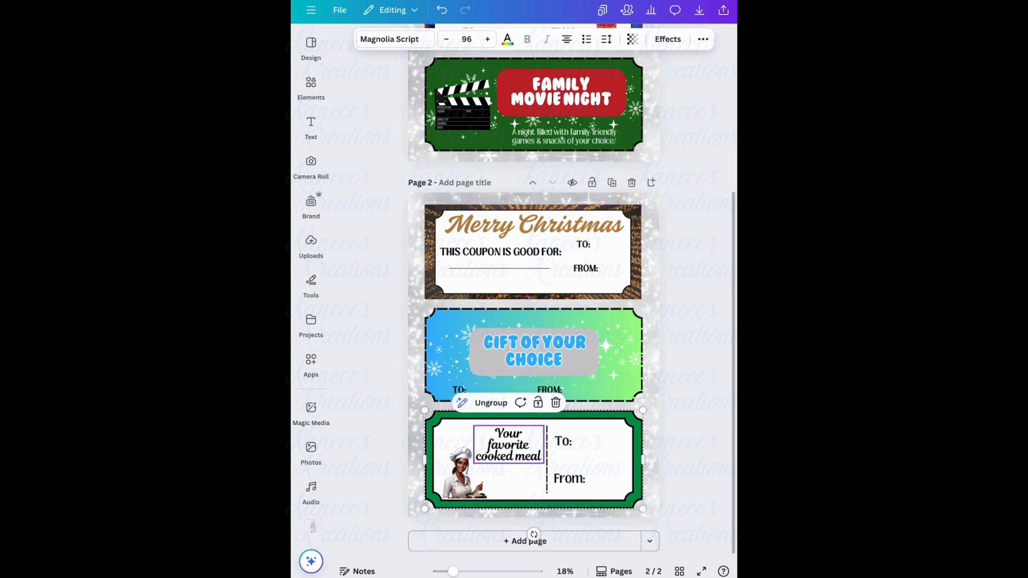
{"action": "left_click", "coordinate": [491, 403]}
{"action": "left_click", "coordinate": [651, 455]}
{"action": "left_click", "coordinate": [508, 445]}
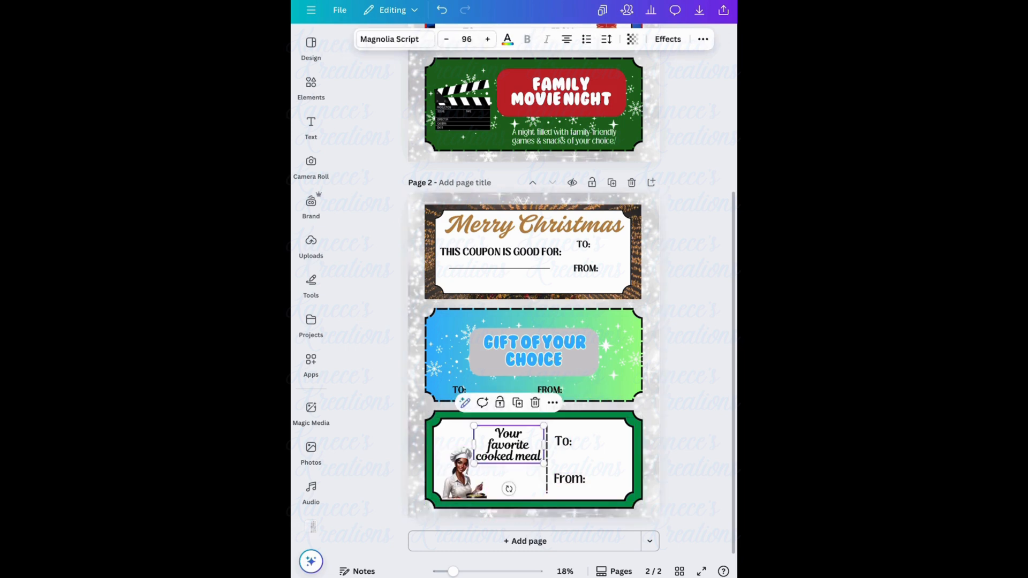
Step: Stack "To:" above "From:" at the cooked meal coupon's left side and place the chef picture just right of the dashed line
{"action": "left_click", "coordinate": [564, 442]}
{"action": "left_click_drag", "start_coordinate": [563, 442], "coordinate": [452, 430]}
{"action": "left_click", "coordinate": [461, 471]}
{"action": "mouse_move", "coordinate": [463, 499]}
{"action": "left_mouse_down"}
{"action": "mouse_move", "coordinate": [464, 486]}
{"action": "mouse_move", "coordinate": [463, 509]}
{"action": "mouse_move", "coordinate": [544, 454]}
{"action": "mouse_move", "coordinate": [608, 455]}
{"action": "mouse_move", "coordinate": [550, 480]}
{"action": "mouse_move", "coordinate": [457, 482]}
{"action": "left_mouse_up"}
{"action": "left_click", "coordinate": [555, 472]}
{"action": "left_click", "coordinate": [611, 458]}
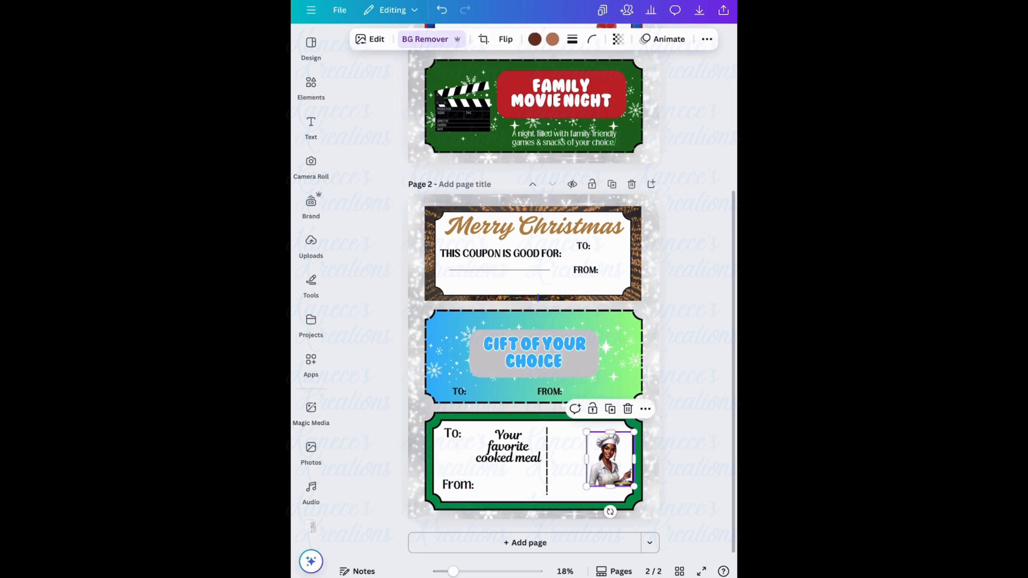
{"action": "left_click_drag", "start_coordinate": [611, 458], "coordinate": [575, 468]}
Step: Move the "Your favorite cooked meal" title to the coupon's upper-right corner and shift the dashed line left toward the "To:" and "From:" labels
{"action": "left_click", "coordinate": [507, 447]}
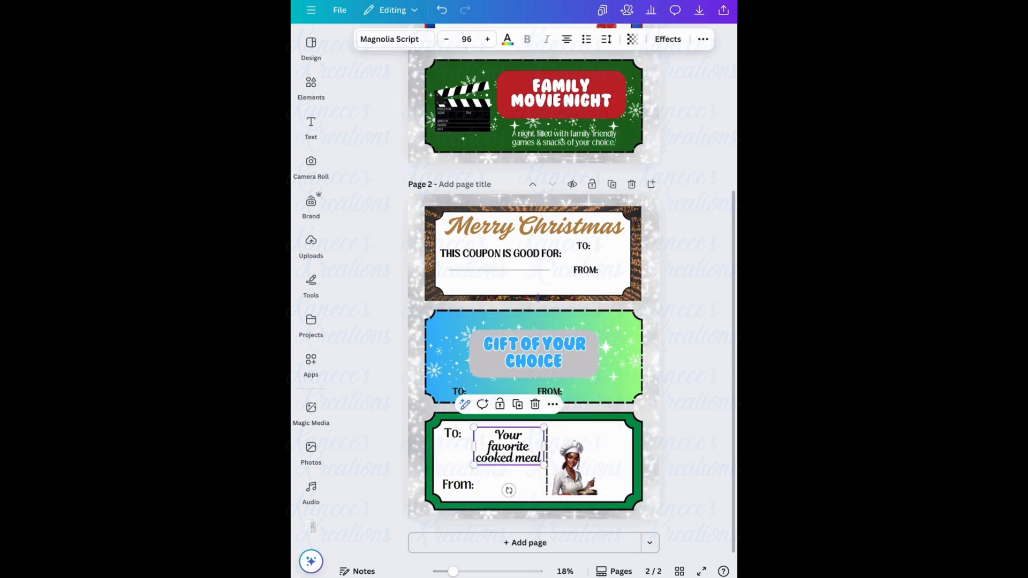
{"action": "left_click_drag", "start_coordinate": [507, 447], "coordinate": [608, 440]}
{"action": "left_click", "coordinate": [547, 461]}
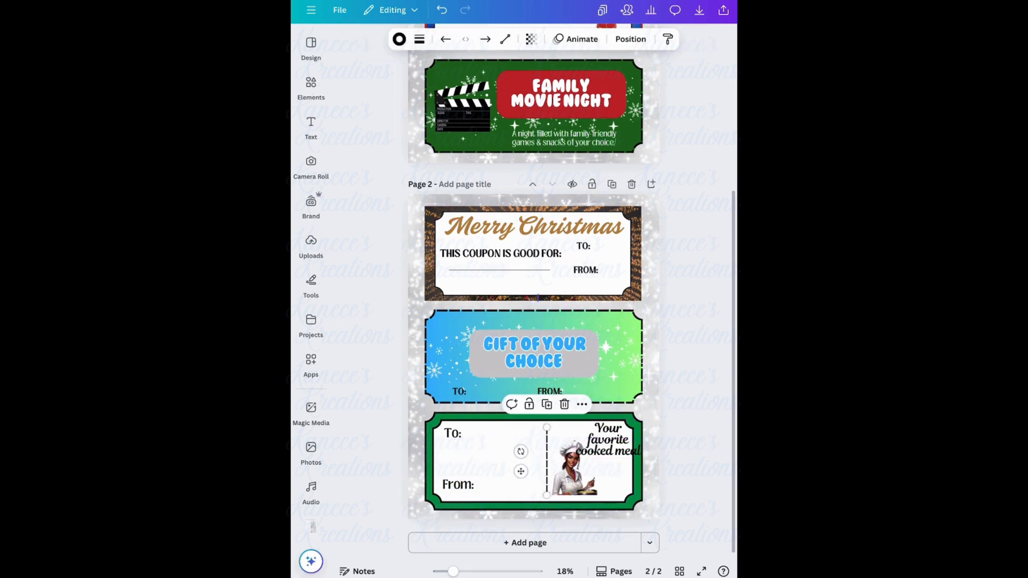
{"action": "left_click_drag", "start_coordinate": [547, 462], "coordinate": [500, 461]}
Step: Raise the "From:" label on the cooked meal coupon so it sits closer beneath "To:"
{"action": "left_click", "coordinate": [573, 468]}
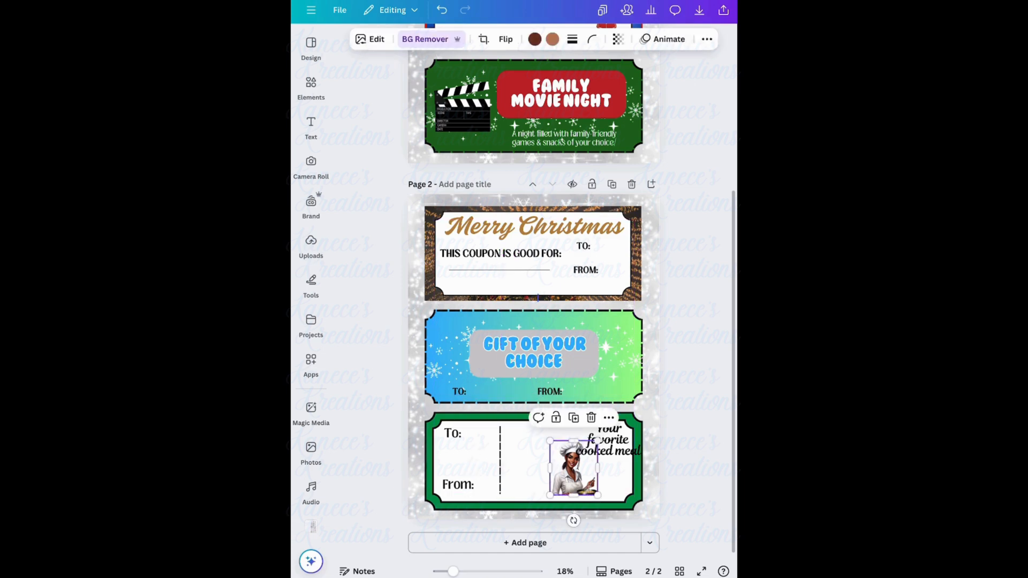
{"action": "left_click", "coordinate": [459, 485]}
{"action": "left_click_drag", "start_coordinate": [443, 479], "coordinate": [439, 462]}
{"action": "left_click", "coordinate": [532, 506]}
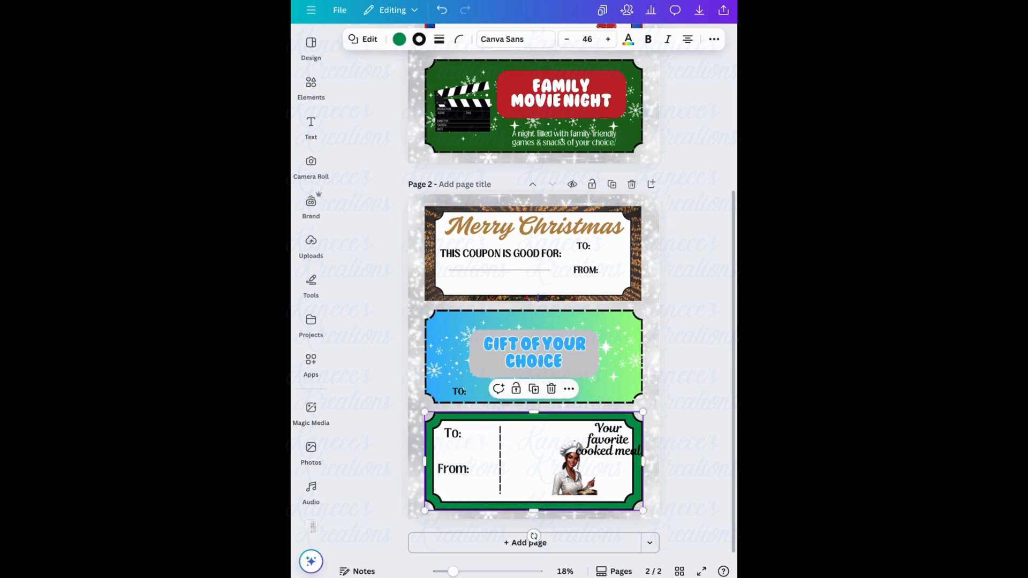
{"action": "left_click", "coordinate": [527, 466]}
{"action": "left_click_drag", "start_coordinate": [528, 466], "coordinate": [528, 466]}
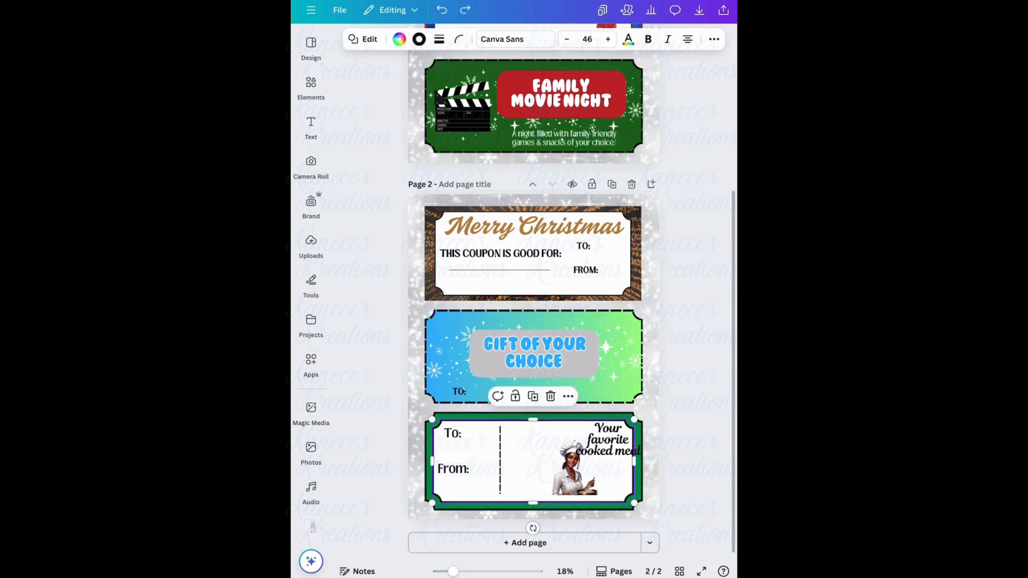
{"action": "left_click", "coordinate": [533, 461]}
{"action": "left_click", "coordinate": [707, 564]}
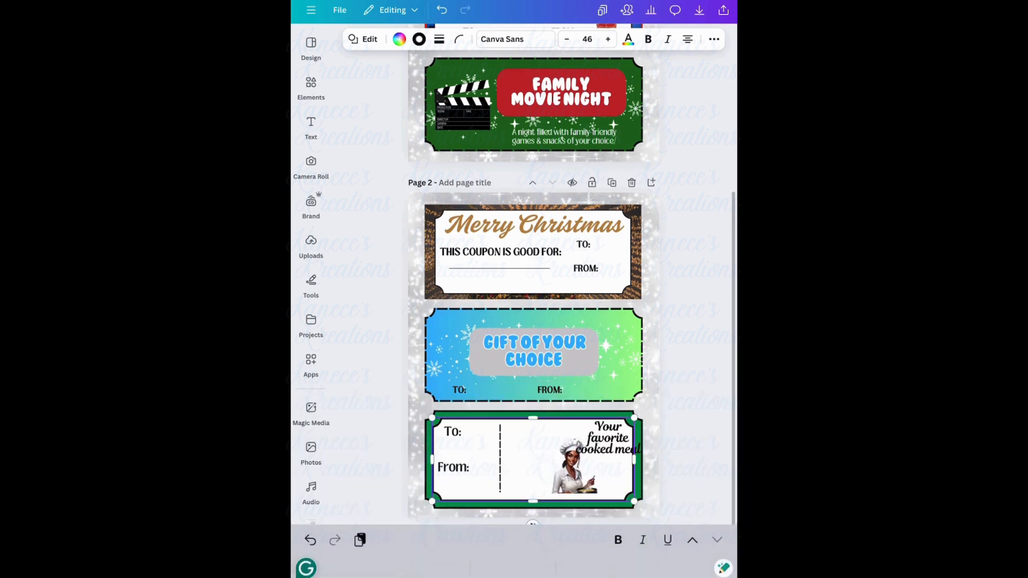
{"action": "left_click", "coordinate": [533, 461]}
{"action": "left_click", "coordinate": [696, 321]}
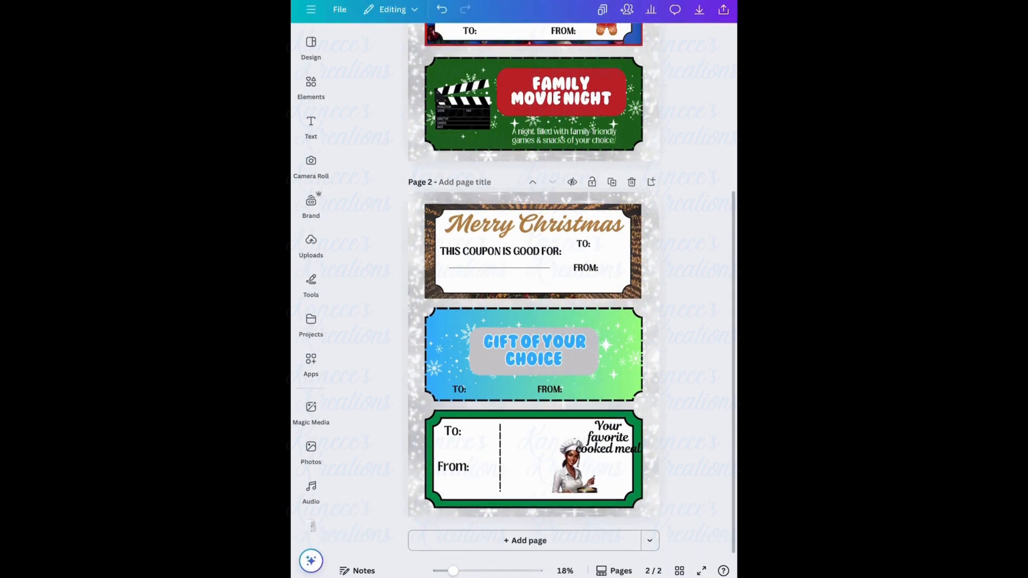
Step: Place the dashed line near the cooked meal coupon's middle, with the chef picture beside it and the title fully inside the border
{"action": "left_click", "coordinate": [533, 462]}
{"action": "left_click", "coordinate": [500, 458]}
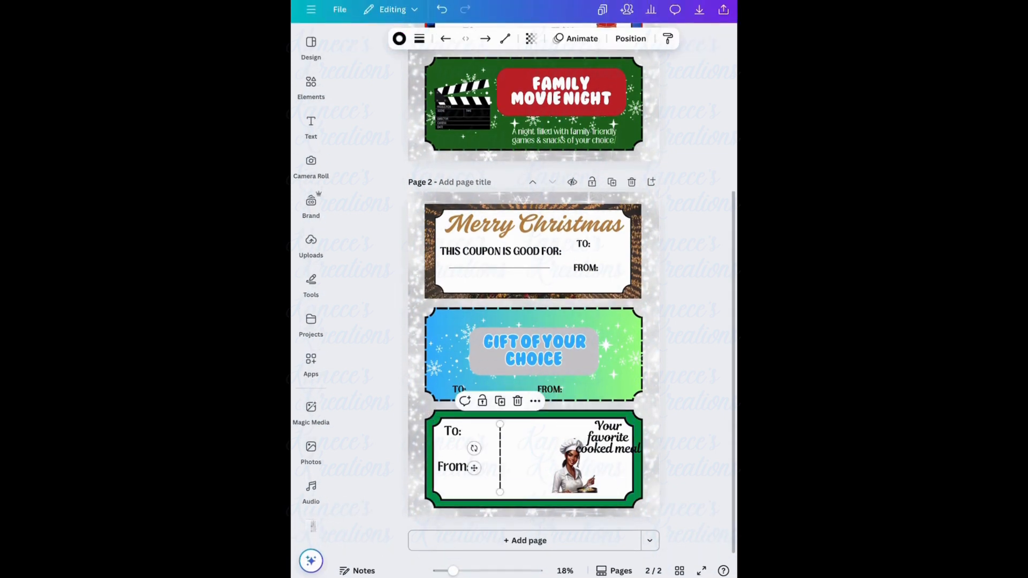
{"action": "left_click_drag", "start_coordinate": [500, 458], "coordinate": [547, 464]}
{"action": "left_click", "coordinate": [573, 465]}
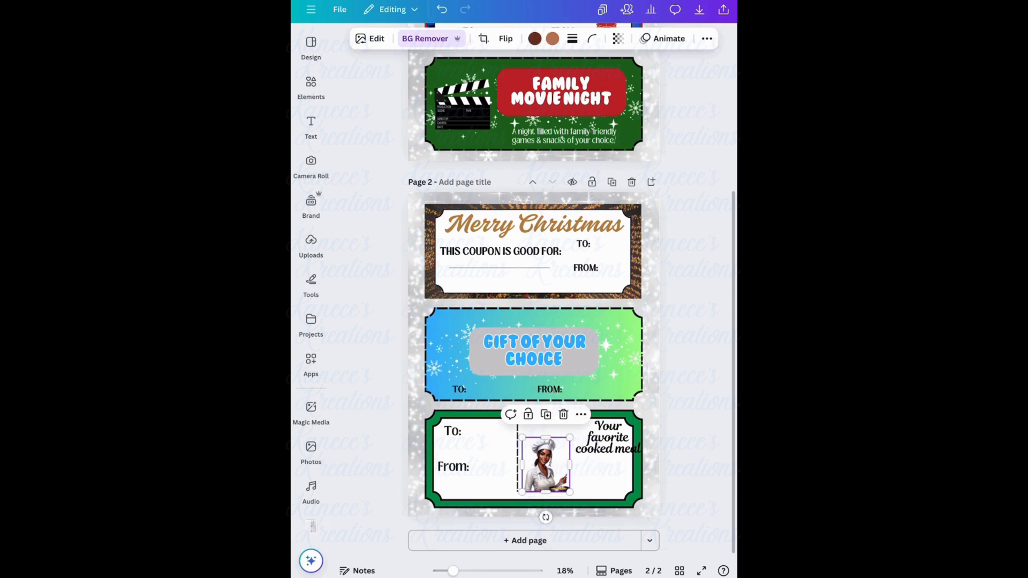
{"action": "left_click", "coordinate": [608, 437]}
{"action": "left_click_drag", "start_coordinate": [608, 437], "coordinate": [594, 443]}
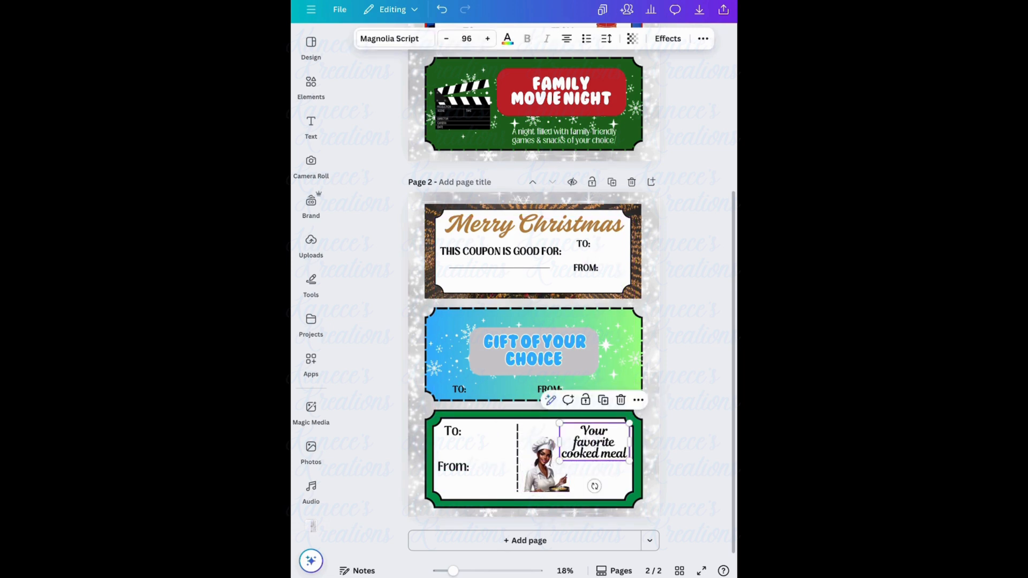
{"action": "left_click", "coordinate": [651, 454]}
Step: Recolor the cooked meal coupon's green border with the dark blue from the default solid colors
{"action": "left_click", "coordinate": [611, 479]}
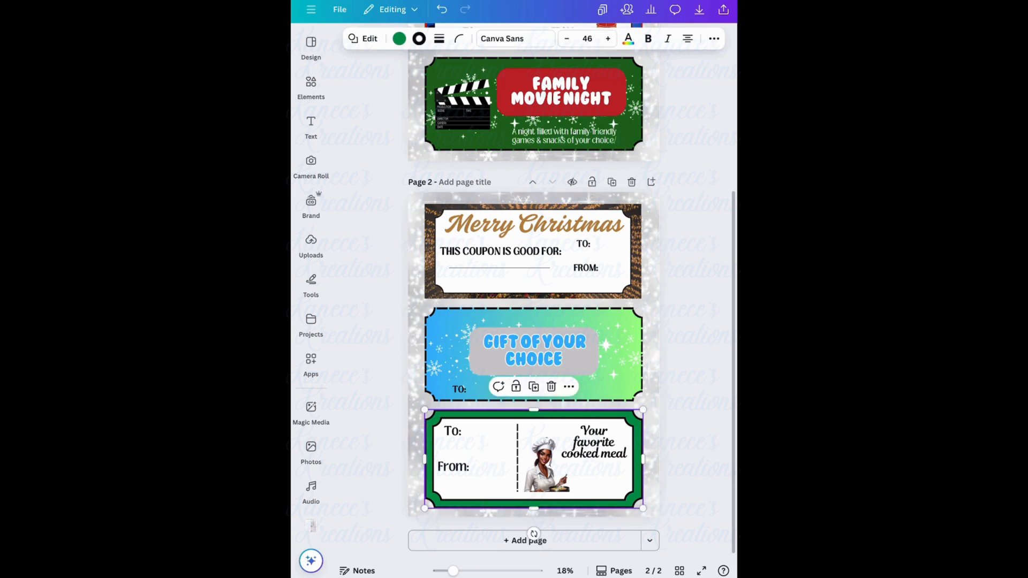
{"action": "left_click", "coordinate": [399, 38]}
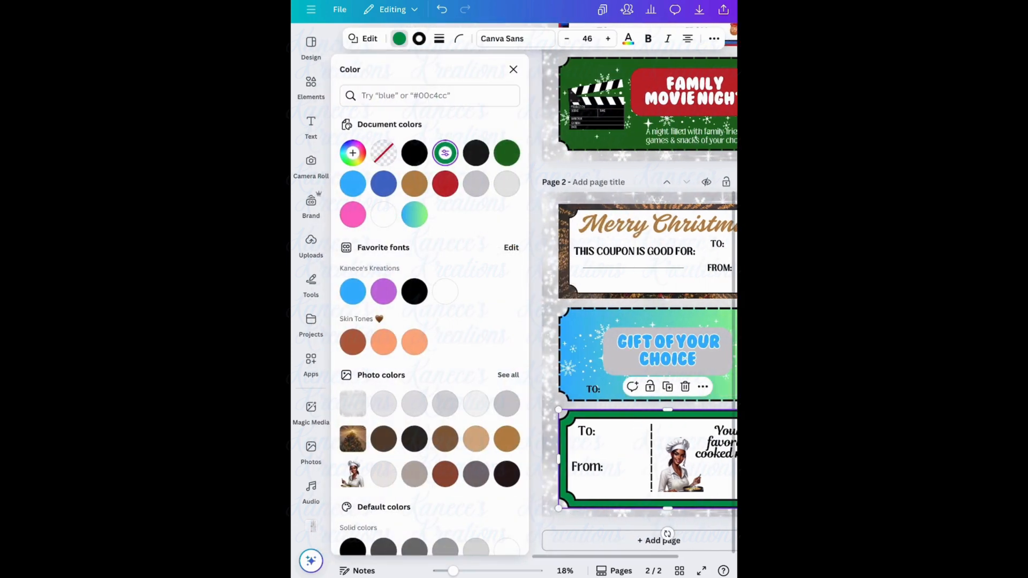
{"action": "scroll", "coordinate": [429, 332], "scroll_direction": "down", "scroll_amount": 4}
{"action": "scroll", "coordinate": [428, 322], "scroll_direction": "up", "scroll_amount": 1}
{"action": "left_click", "coordinate": [507, 390]}
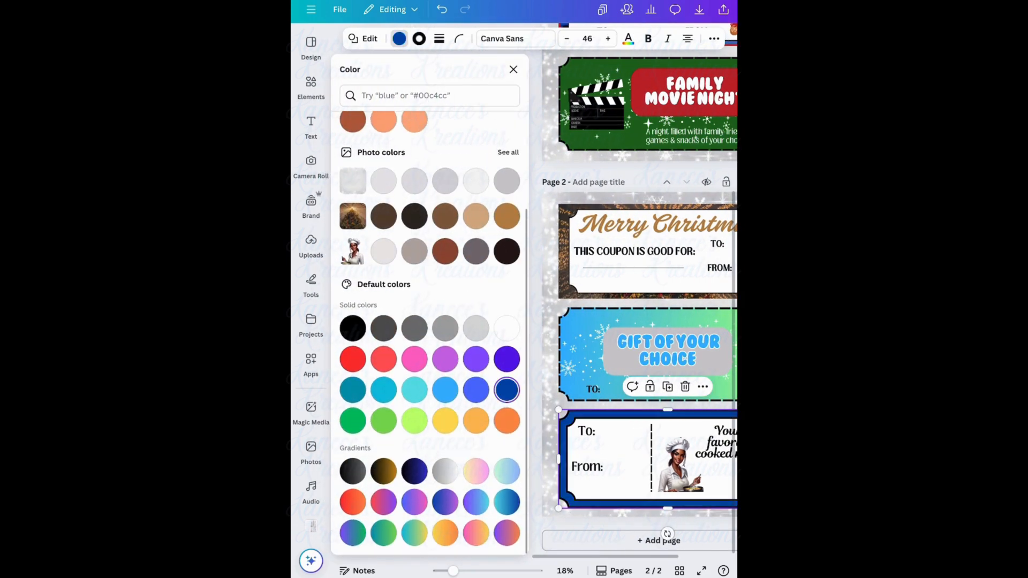
{"action": "left_click", "coordinate": [513, 70]}
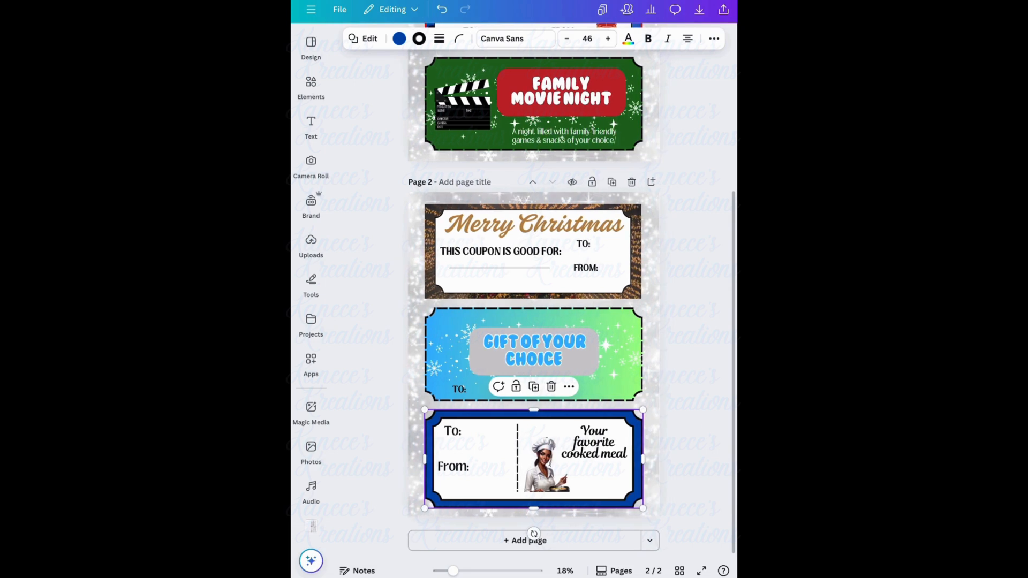
Step: Change the "Your favorite cooked meal" title's font to Shrikhand and reduce its size to 80
{"action": "left_click", "coordinate": [594, 442]}
{"action": "left_click", "coordinate": [390, 39]}
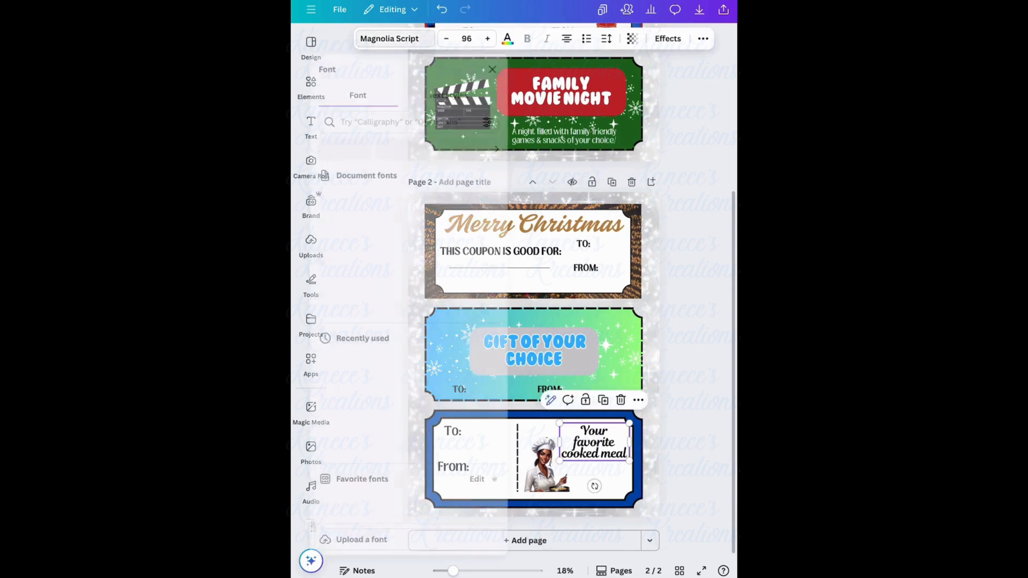
{"action": "scroll", "coordinate": [428, 321], "scroll_direction": "down", "scroll_amount": 10}
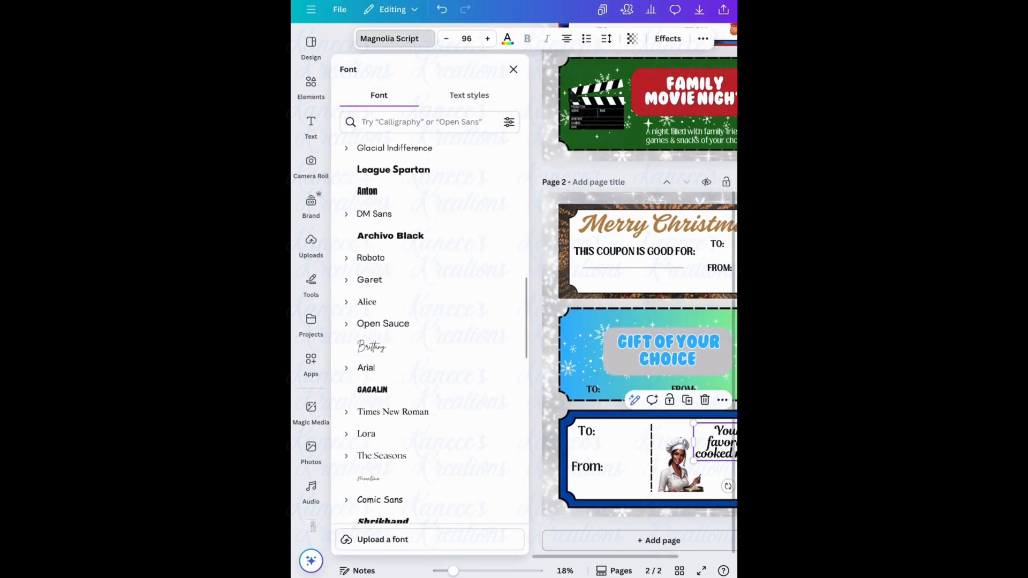
{"action": "scroll", "coordinate": [428, 321], "scroll_direction": "down", "scroll_amount": 3}
{"action": "left_click", "coordinate": [382, 363]}
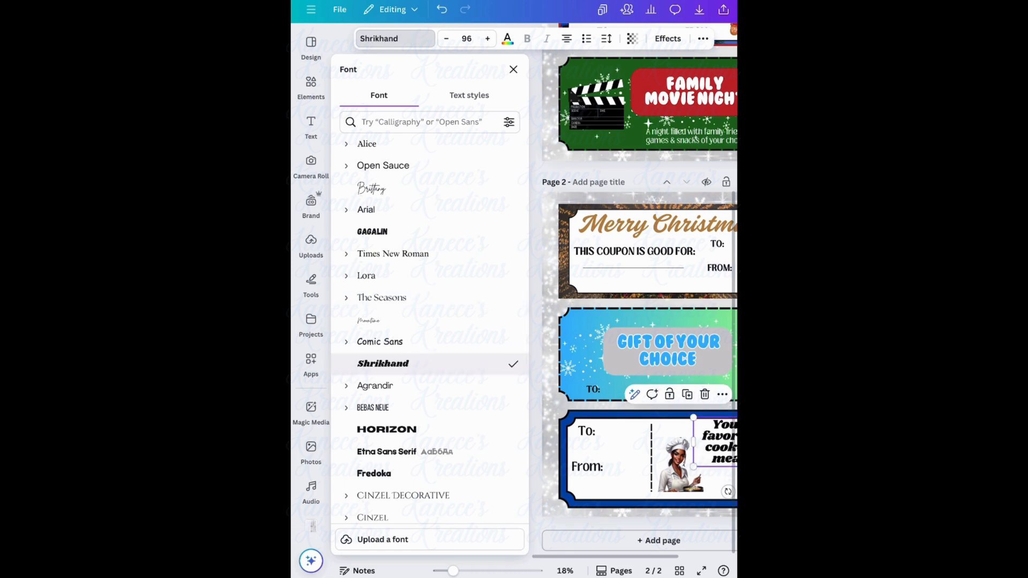
{"action": "left_click", "coordinate": [446, 39]}
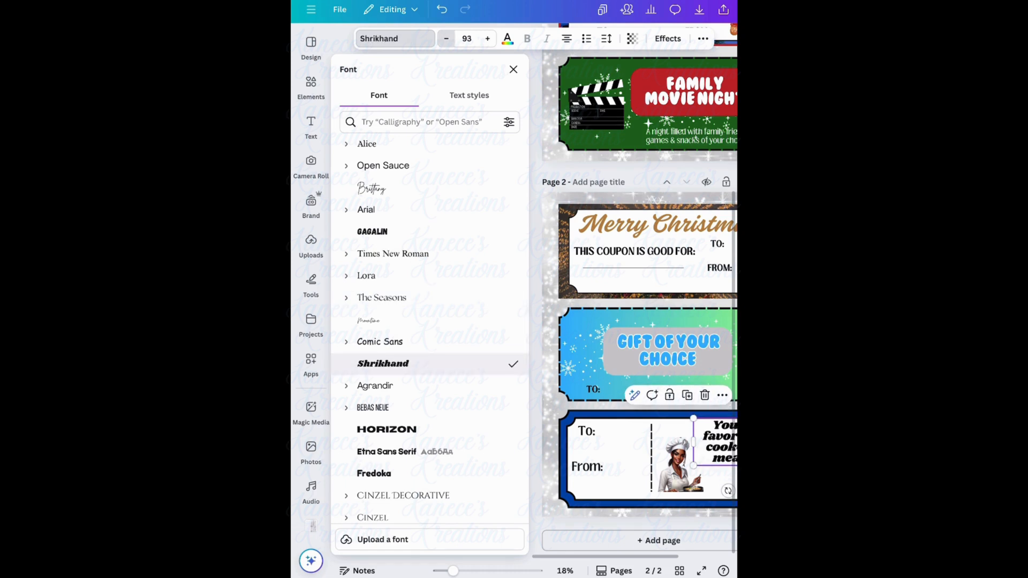
{"action": "left_click", "coordinate": [513, 69]}
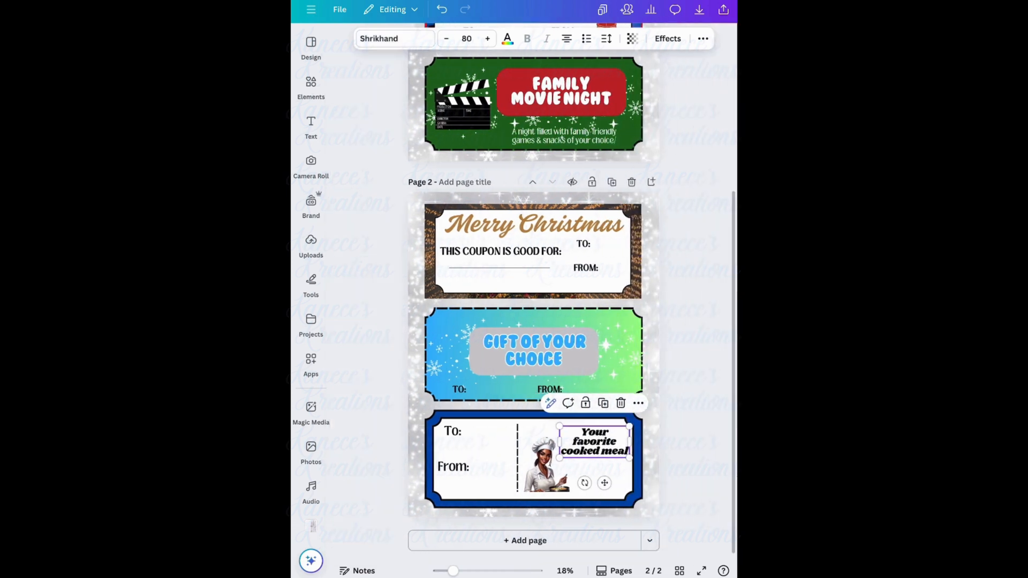
Step: Try font size 64 on the "Your favorite cooked meal" title and restore the size to 80
{"action": "left_click", "coordinate": [466, 38]}
{"action": "left_click", "coordinate": [466, 38]}
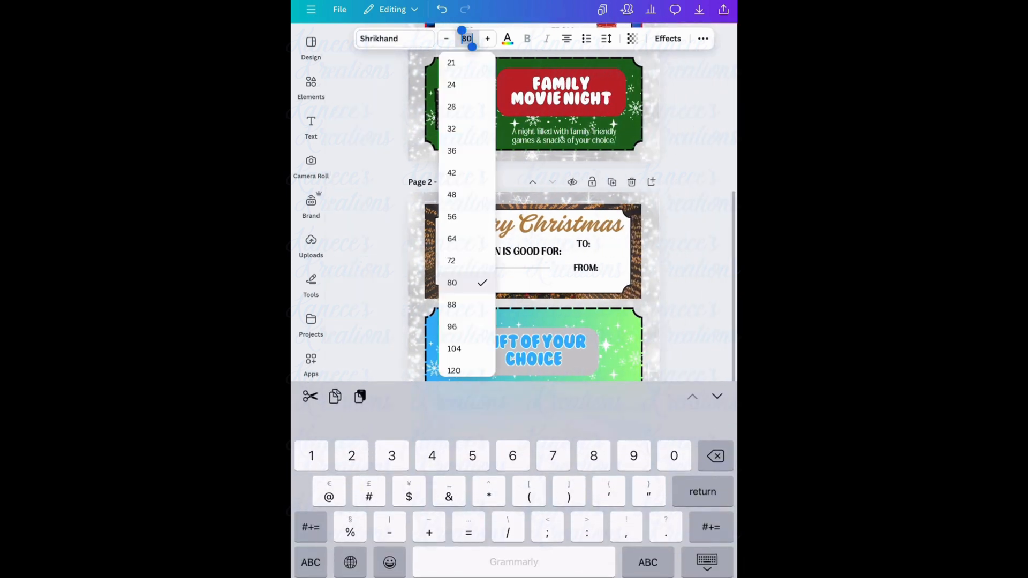
{"action": "left_click", "coordinate": [467, 240]}
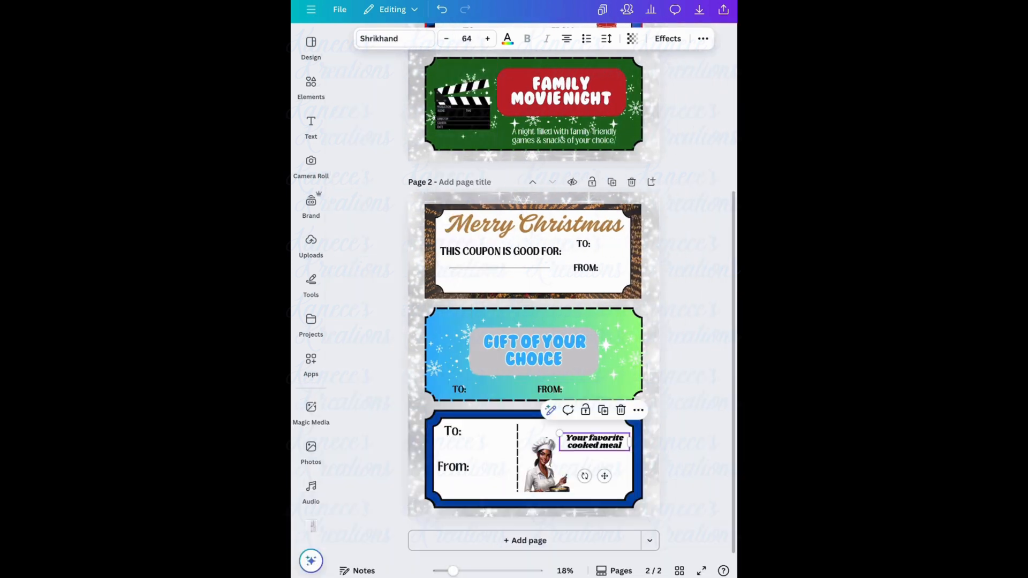
{"action": "left_click", "coordinate": [467, 39]}
{"action": "left_click", "coordinate": [452, 283]}
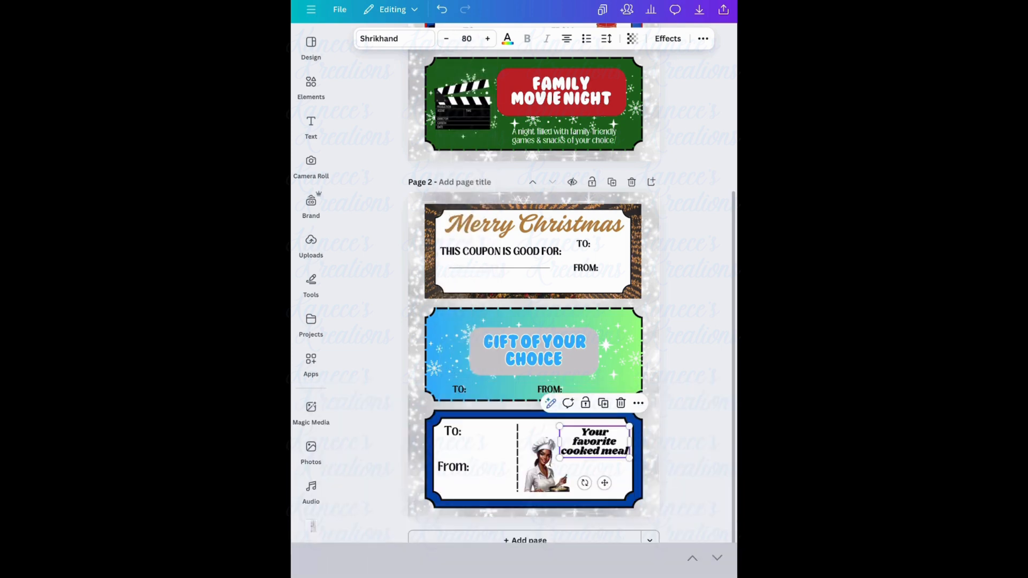
{"action": "left_click", "coordinate": [312, 321]}
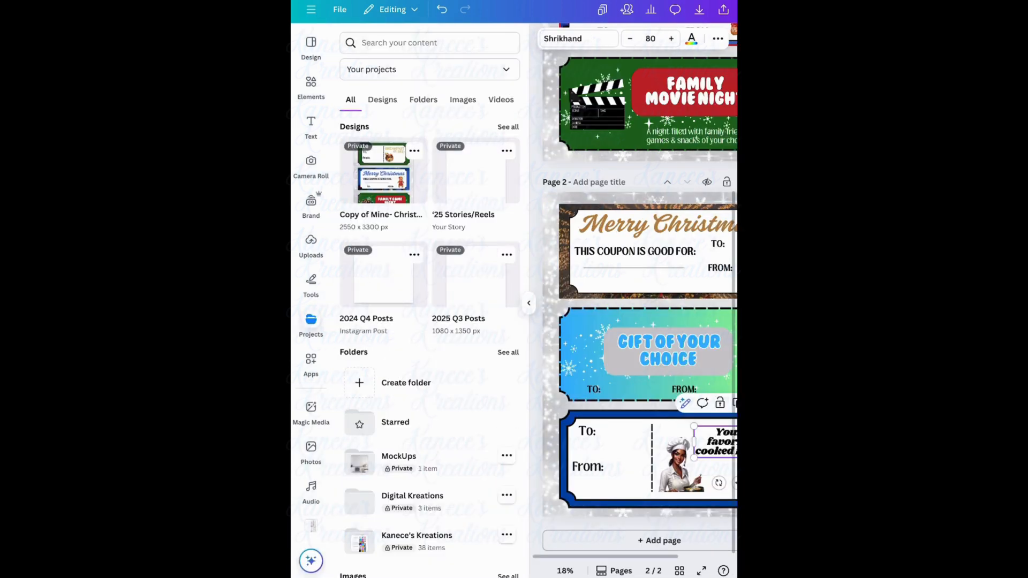
{"action": "left_click", "coordinate": [529, 303]}
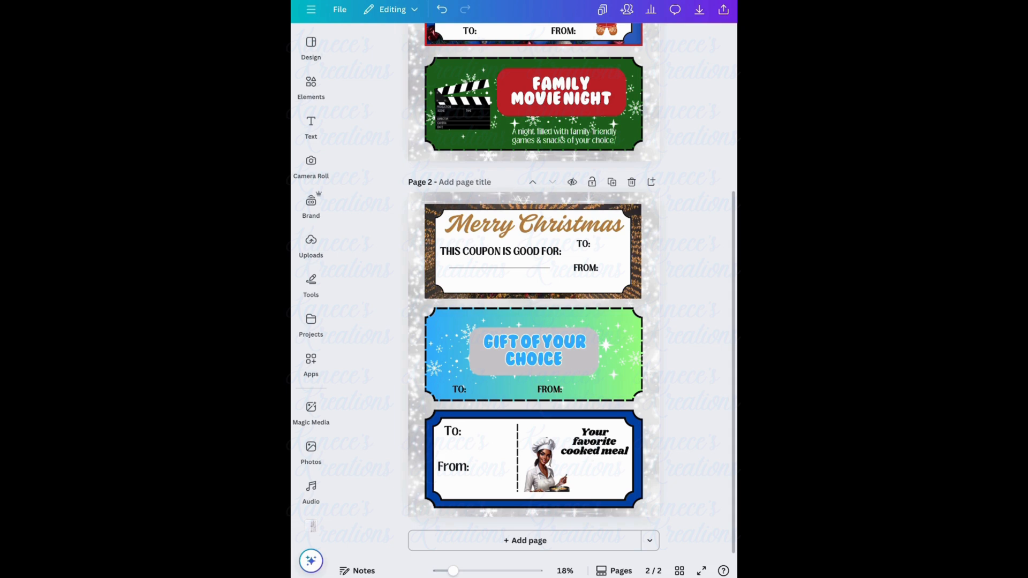
Step: Open the design's download settings and enable a transparent background for the PNG file type
{"action": "left_click", "coordinate": [724, 10]}
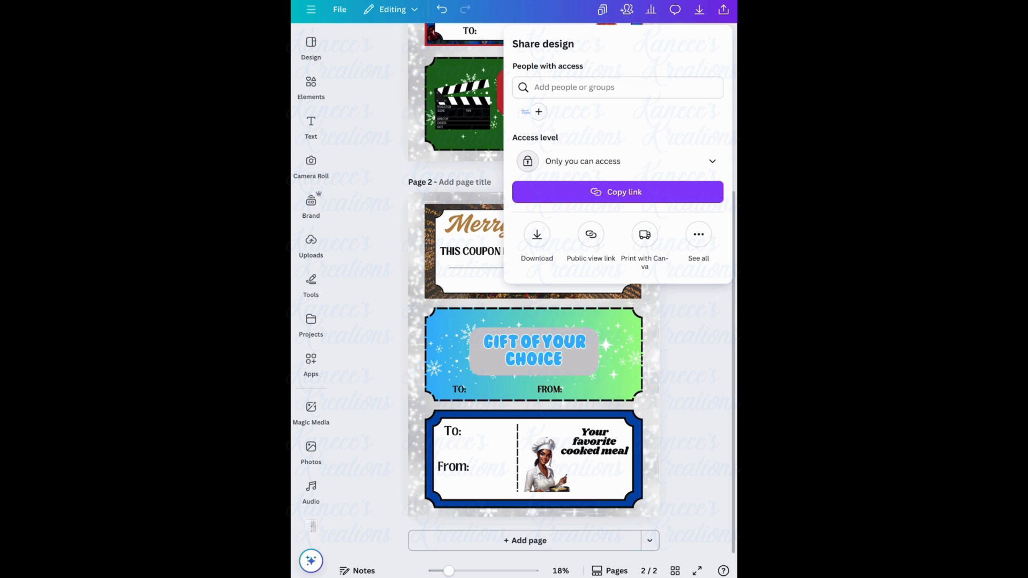
{"action": "key", "text": "Escape"}
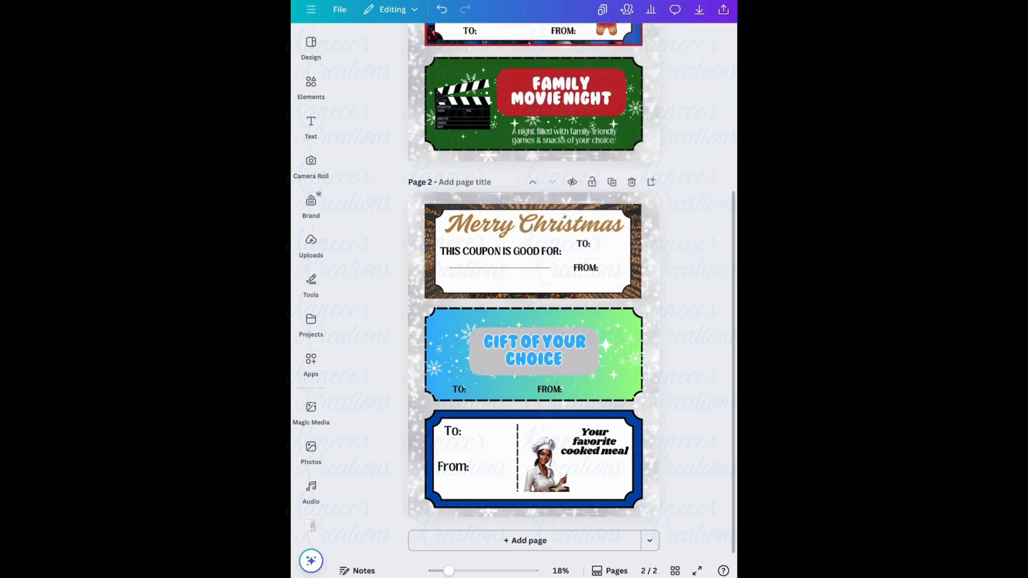
{"action": "left_click", "coordinate": [724, 9]}
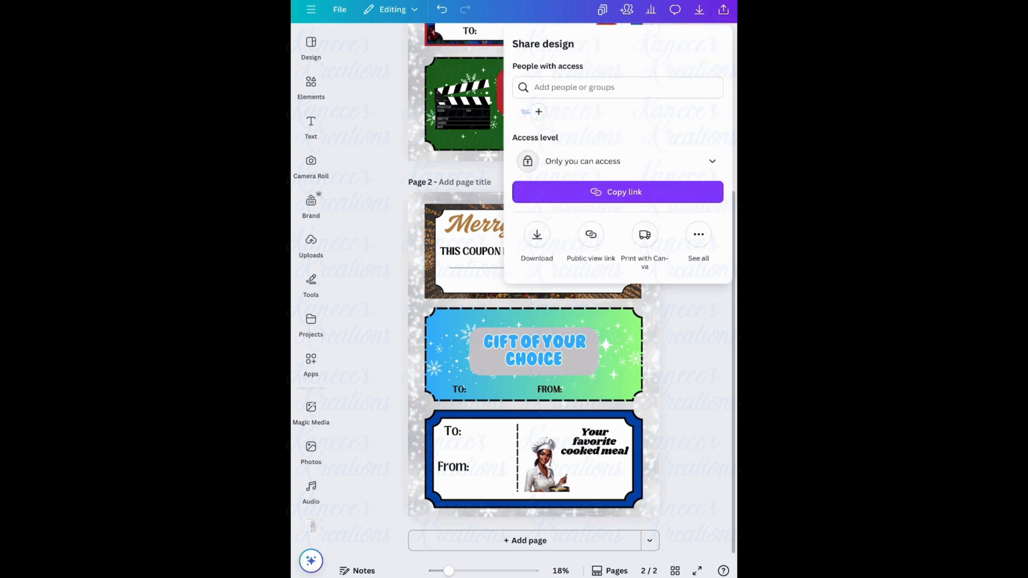
{"action": "left_click", "coordinate": [537, 234]}
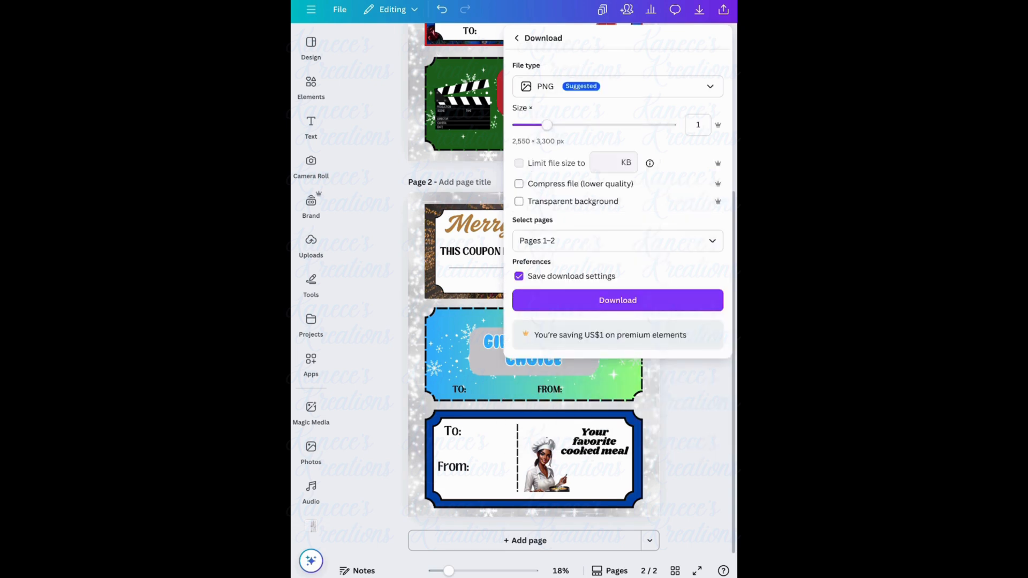
{"action": "left_click", "coordinate": [519, 201]}
Step: Try PDF Standard as the download file type, switch back to PNG and close the download settings
{"action": "left_click", "coordinate": [617, 86]}
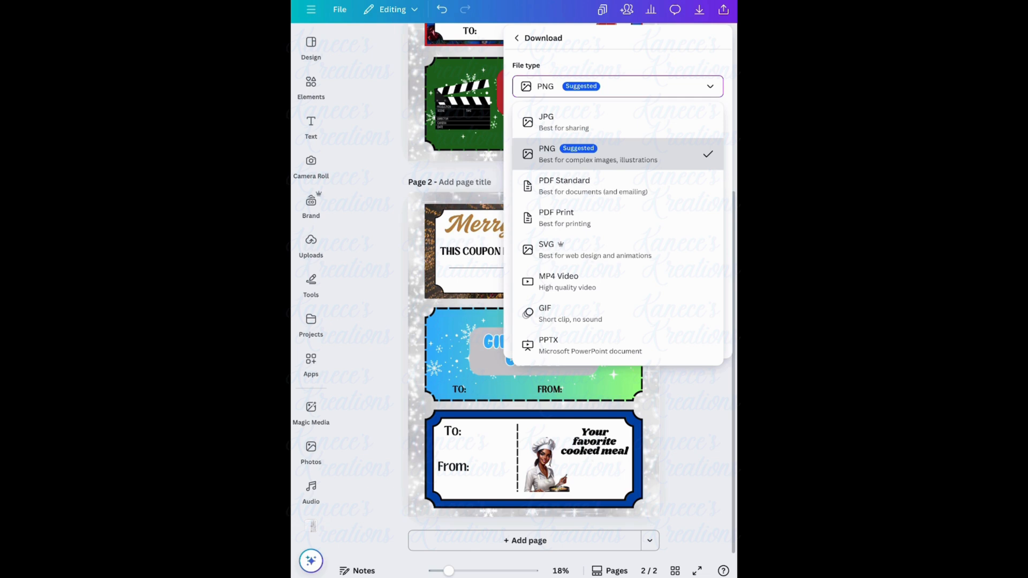
{"action": "left_click", "coordinate": [564, 186]}
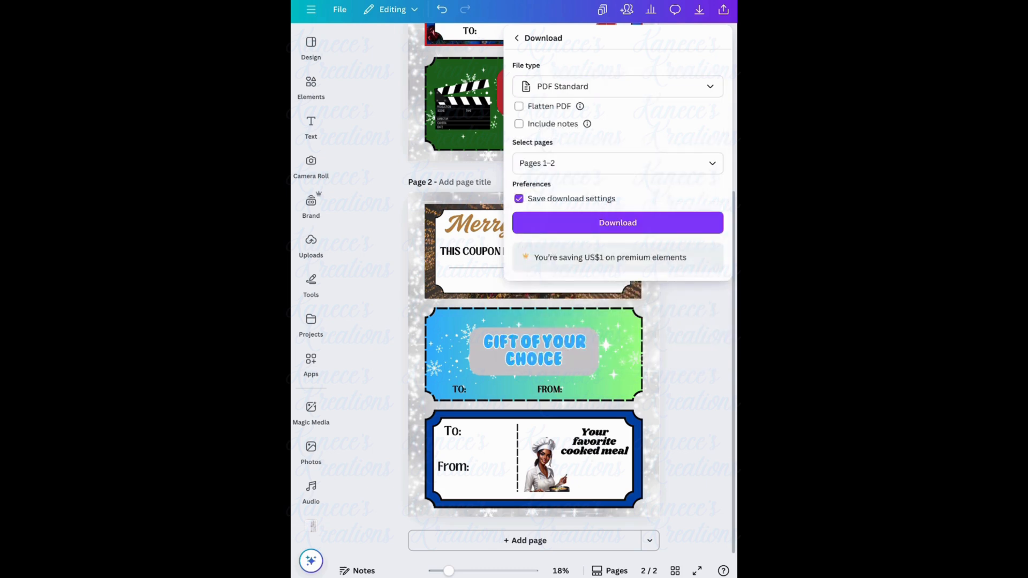
{"action": "left_click", "coordinate": [618, 86]}
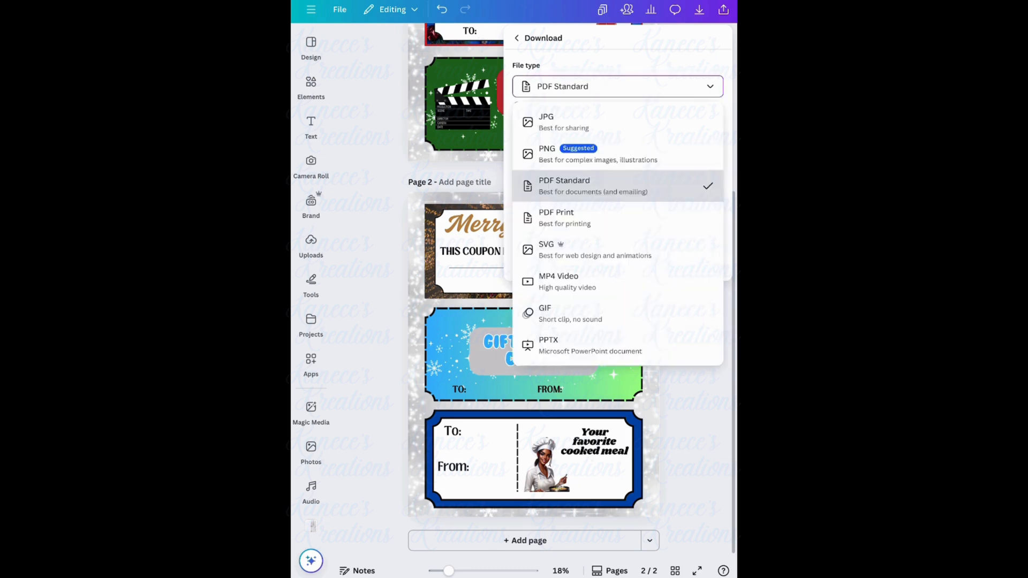
{"action": "left_click", "coordinate": [547, 153]}
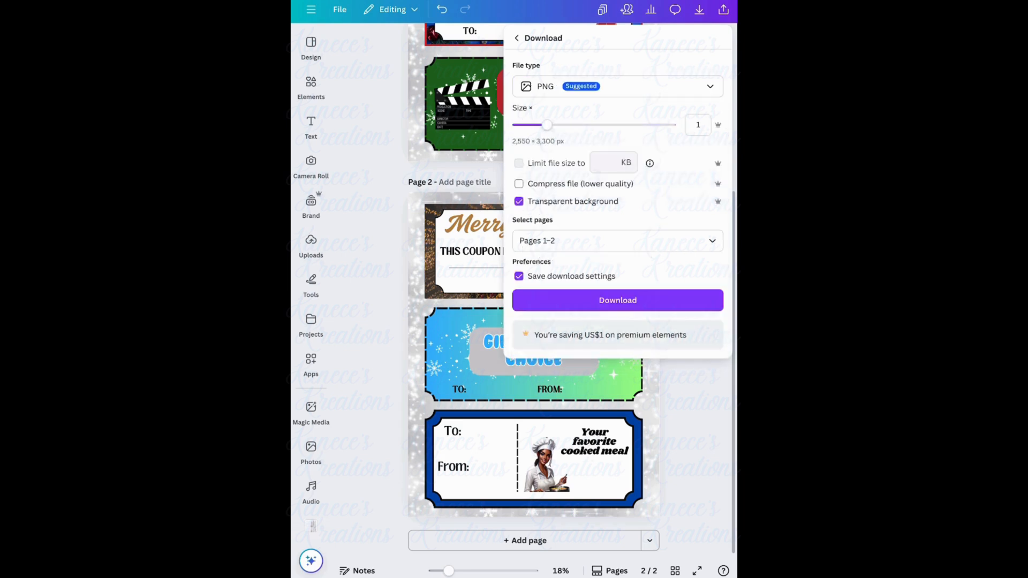
{"action": "left_click", "coordinate": [369, 300]}
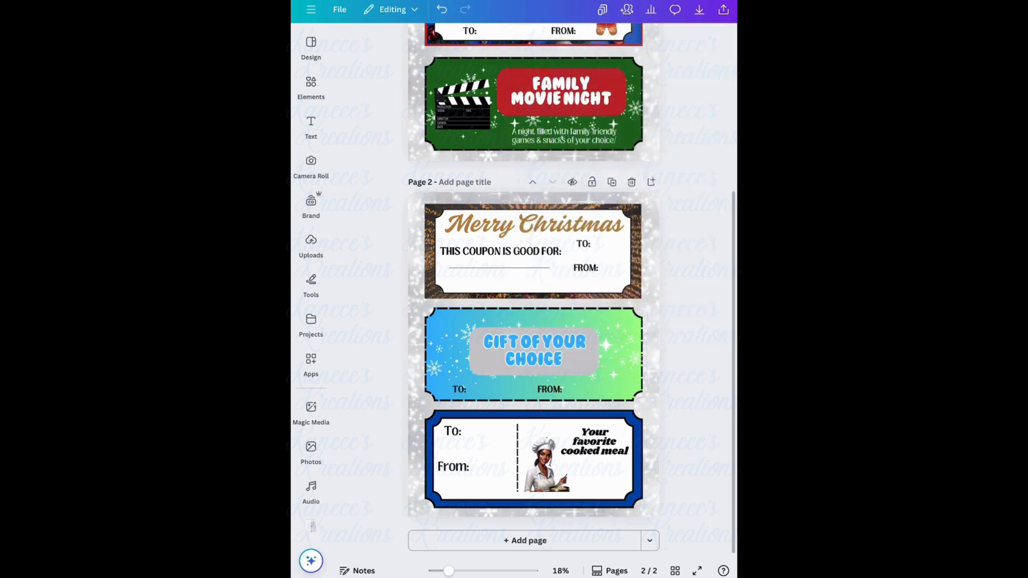
Step: Try to delete page 2 and undo the deletion
{"action": "left_click", "coordinate": [652, 375]}
{"action": "left_click", "coordinate": [632, 182]}
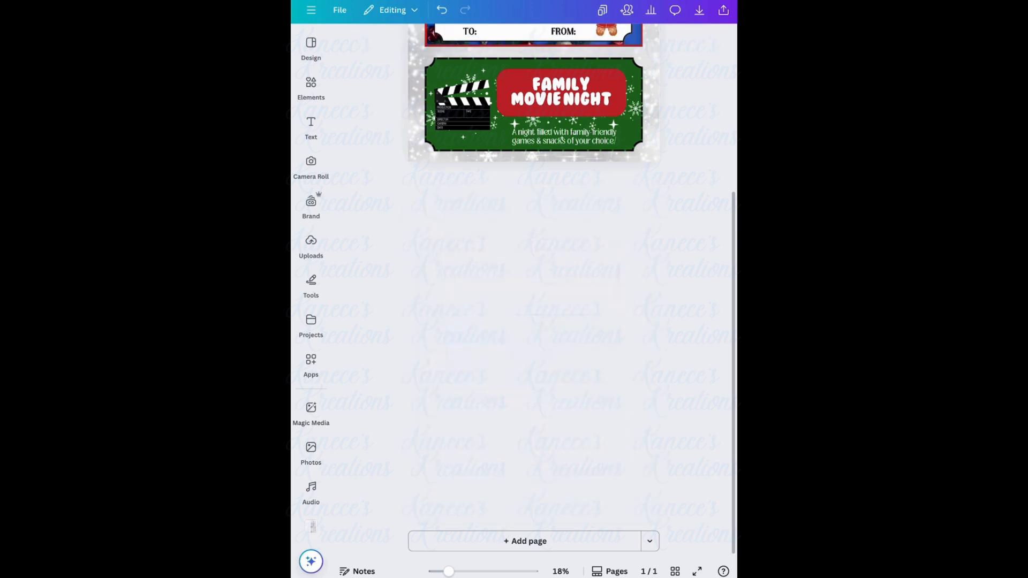
{"action": "left_click", "coordinate": [442, 10]}
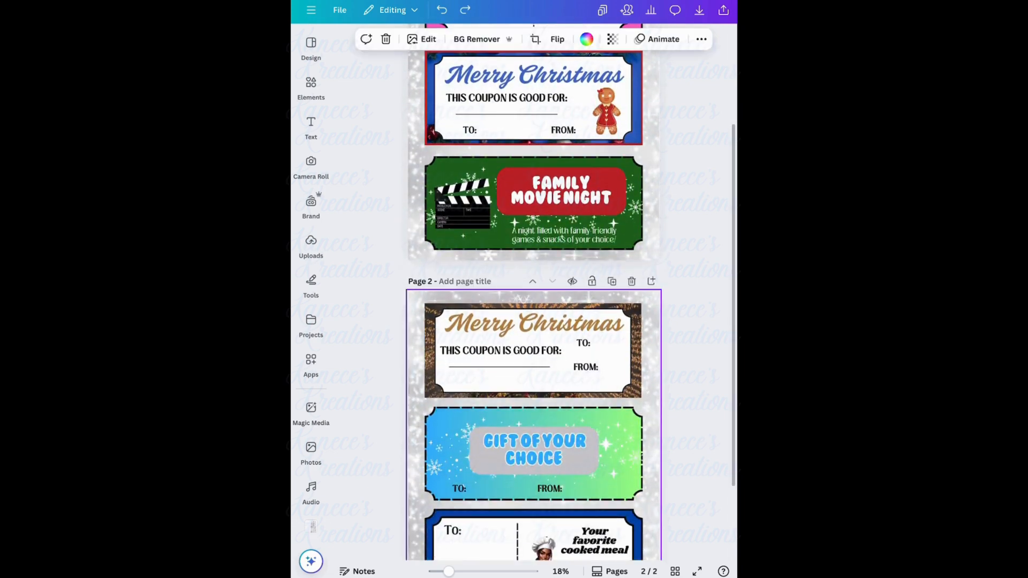
Step: Delete the silver snowflake background image behind the coupons on page 2
{"action": "scroll", "coordinate": [534, 322], "scroll_direction": "down", "scroll_amount": 2}
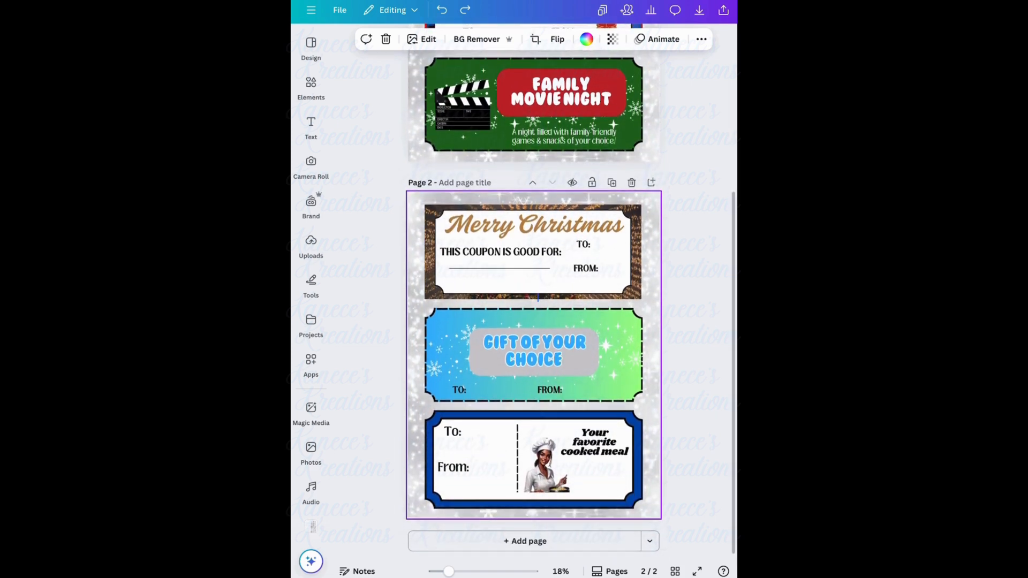
{"action": "key", "text": "Delete"}
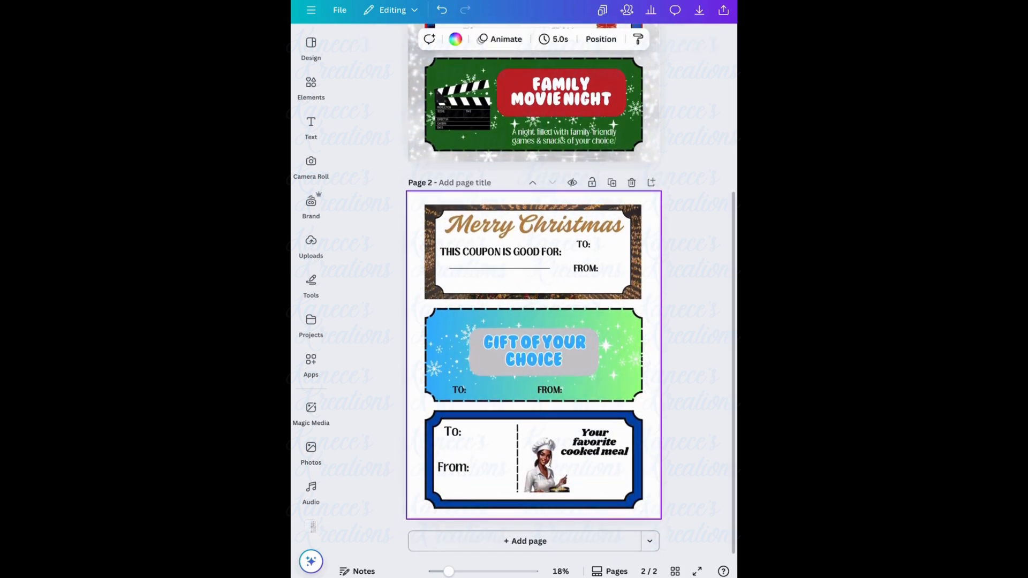
{"action": "scroll", "coordinate": [534, 321], "scroll_direction": "up", "scroll_amount": 1}
{"action": "left_click", "coordinate": [723, 11]}
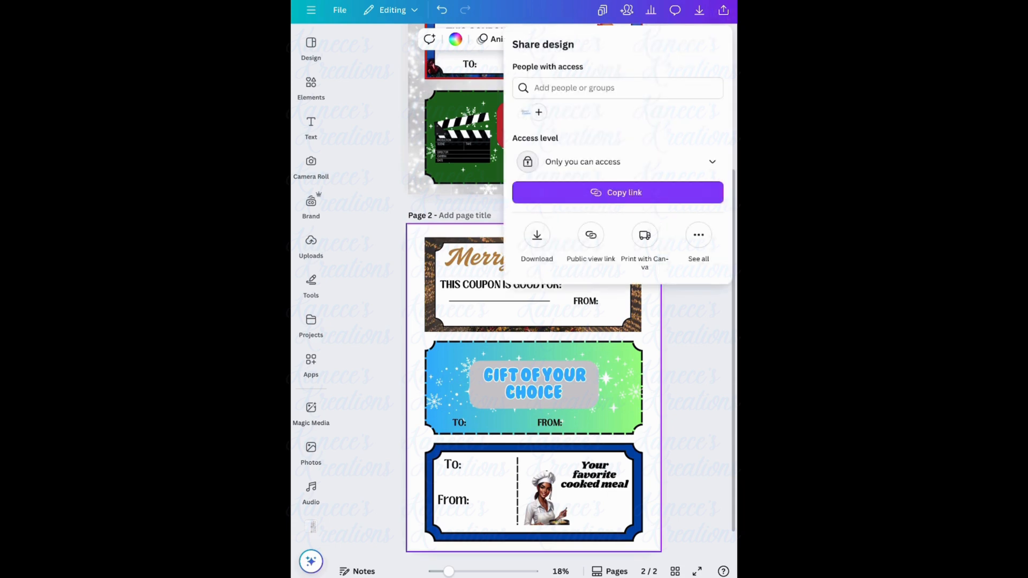
{"action": "key", "text": "Escape"}
{"action": "scroll", "coordinate": [534, 322], "scroll_direction": "up", "scroll_amount": 2}
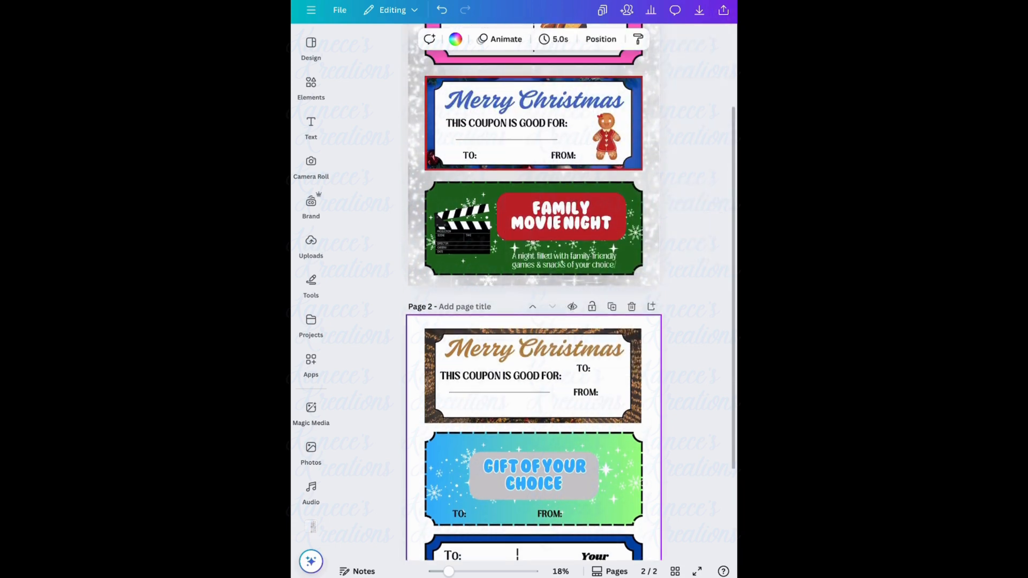
{"action": "scroll", "coordinate": [534, 321], "scroll_direction": "down", "scroll_amount": 2}
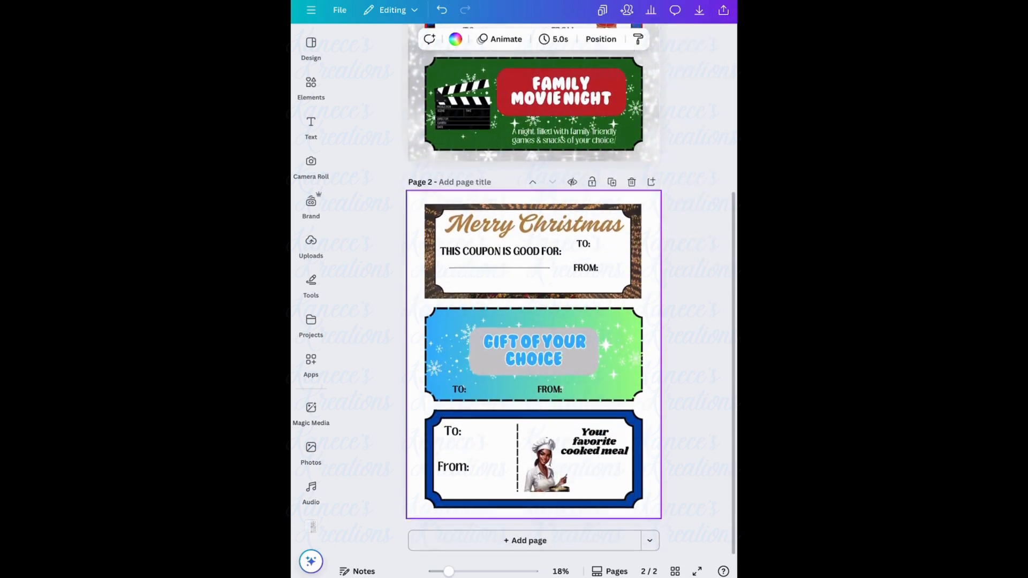